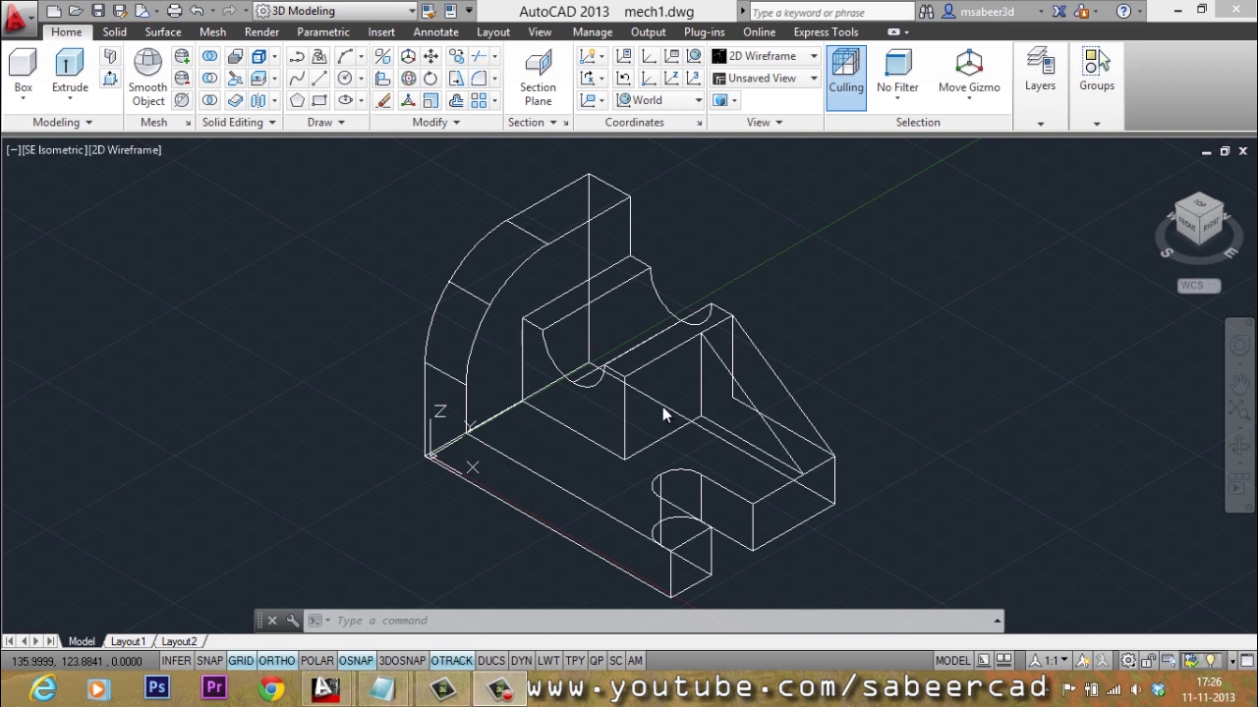
# Make DIMENSIONS the current layer and bring up the Annotate tools.
pyautogui.click(1041, 114)
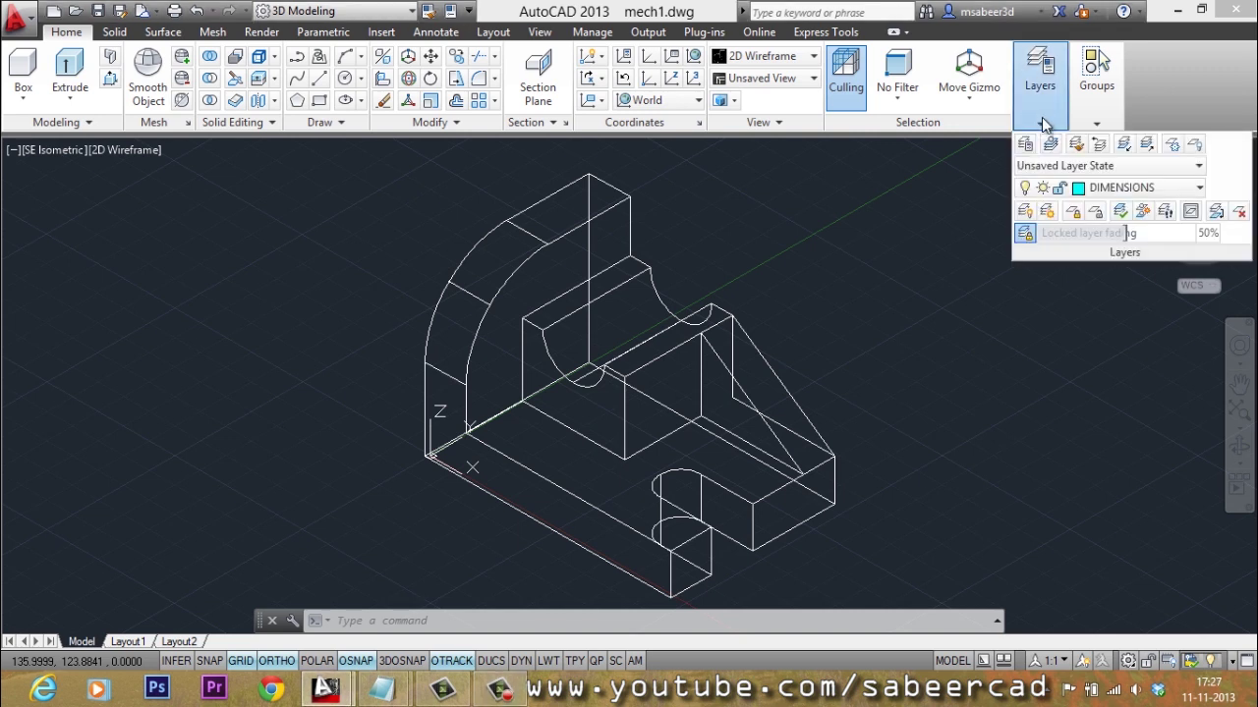
pyautogui.click(1104, 186)
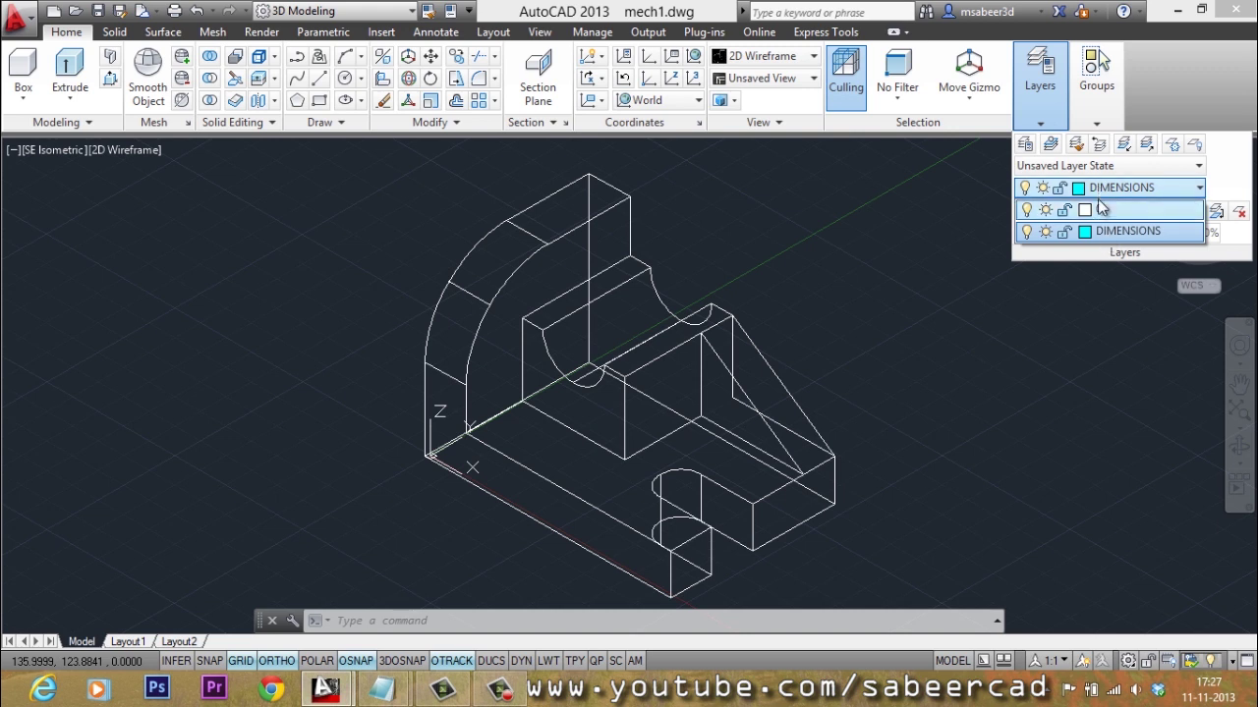
pyautogui.click(1099, 231)
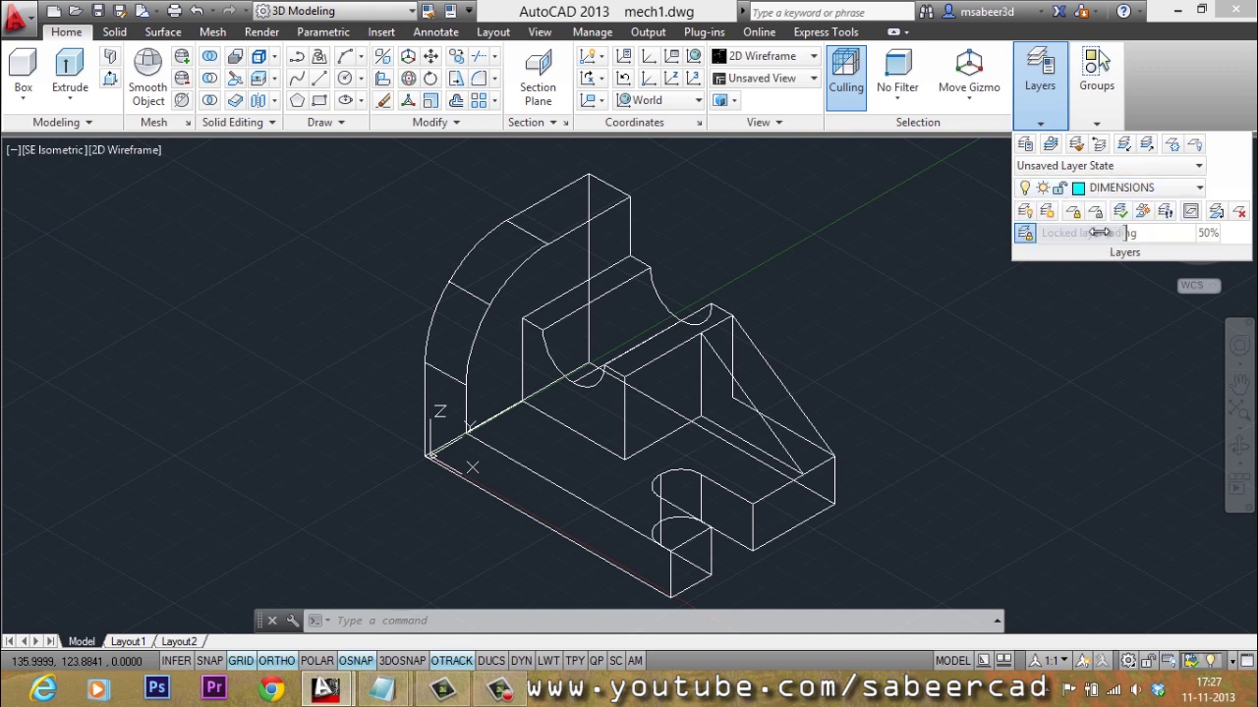
pyautogui.click(968, 313)
pyautogui.click(914, 314)
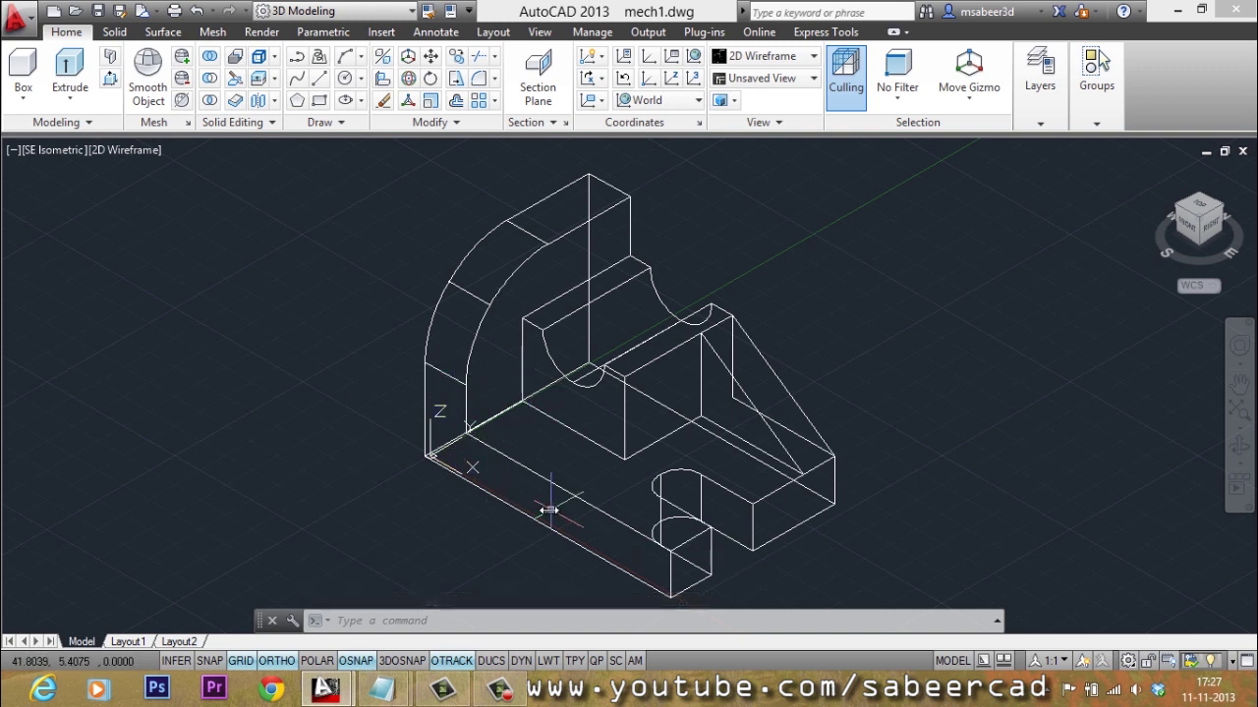
pyautogui.click(436, 33)
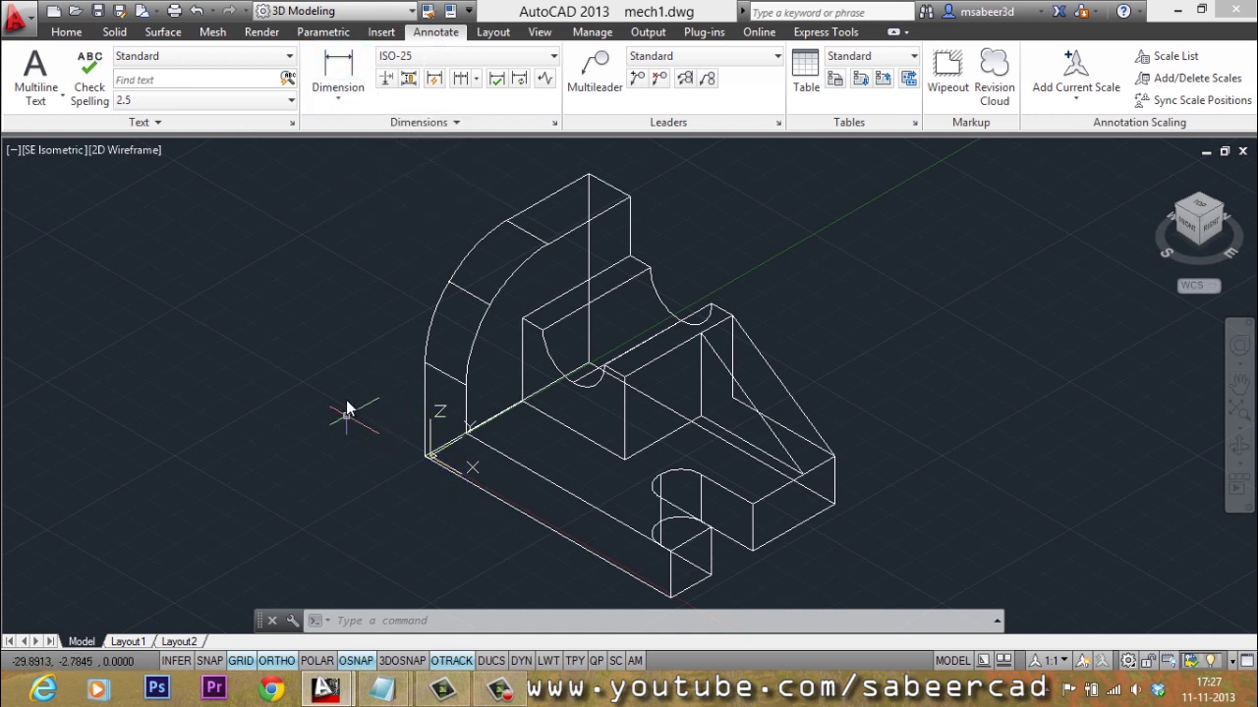
# Define a 3-point UCS: origin at left base corner, X along front edge, Y up arc edge.
pyautogui.click(67, 33)
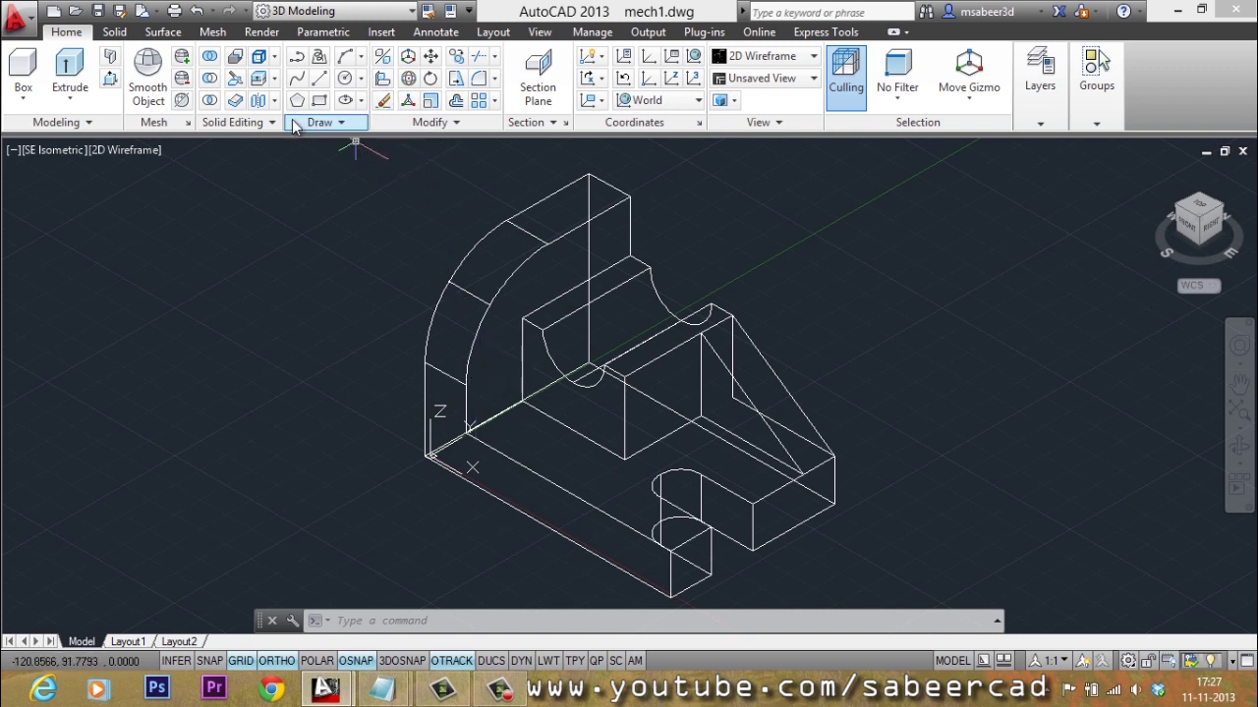
pyautogui.click(540, 35)
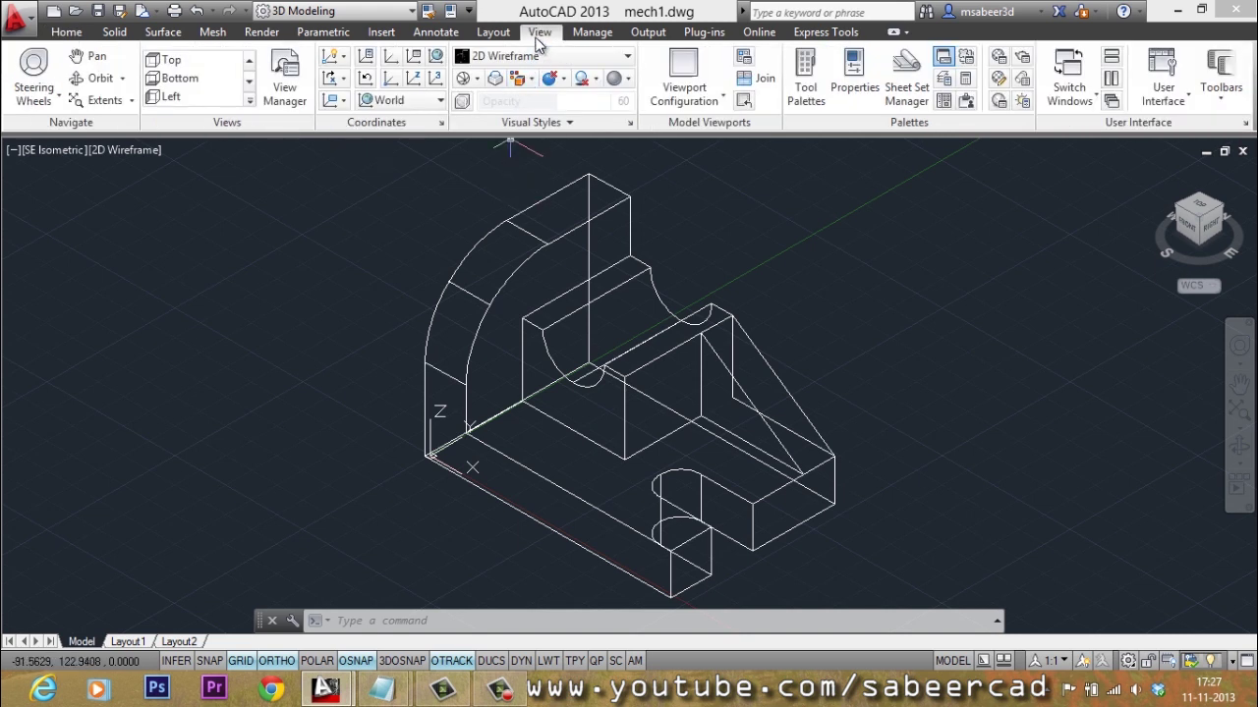
pyautogui.click(434, 80)
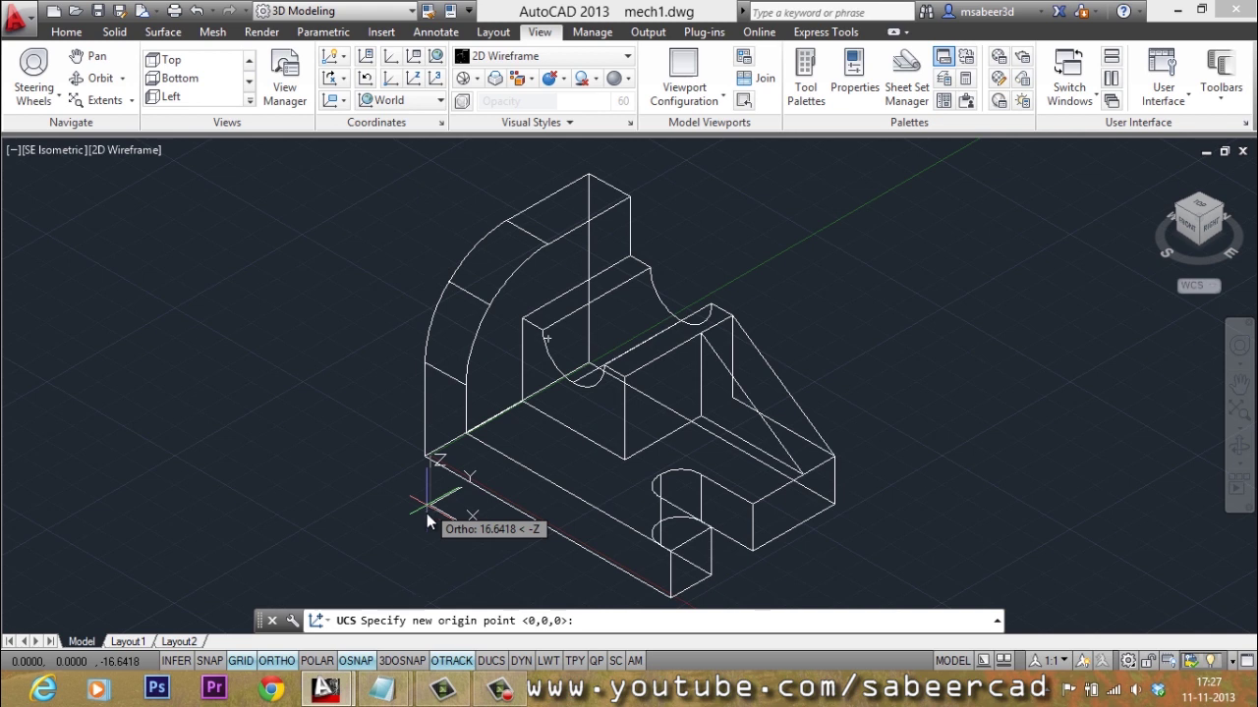
pyautogui.click(423, 463)
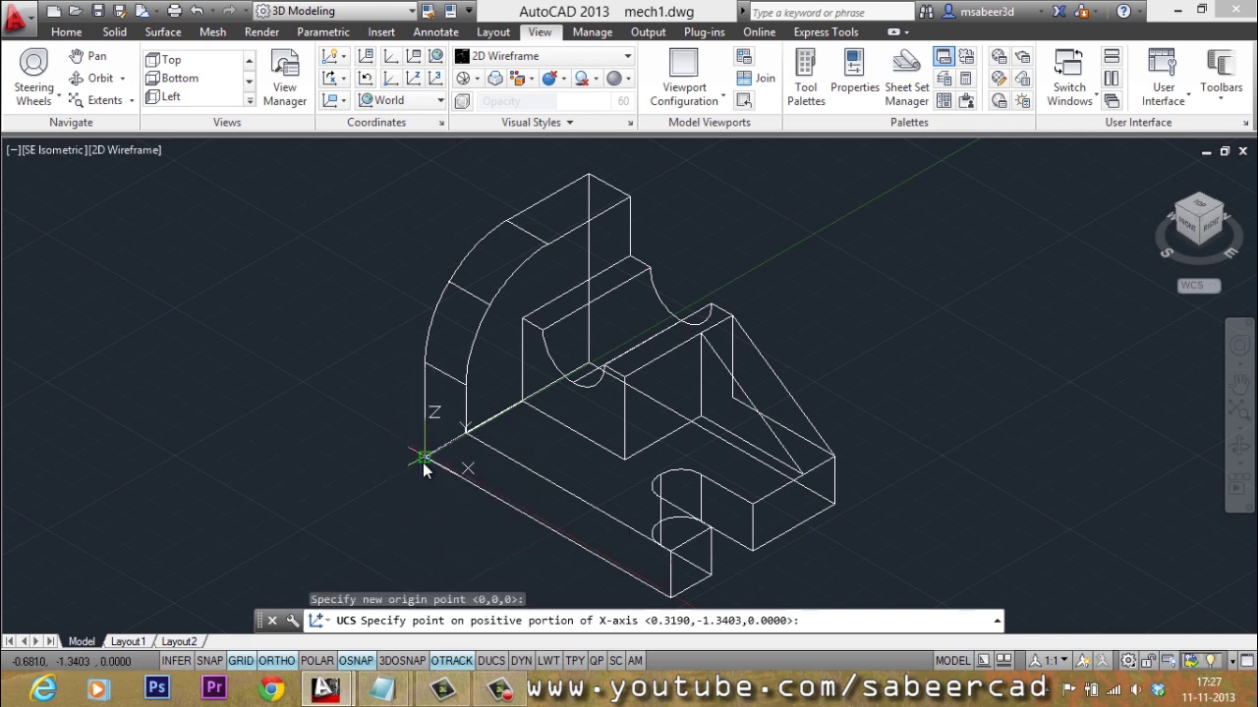
pyautogui.click(661, 590)
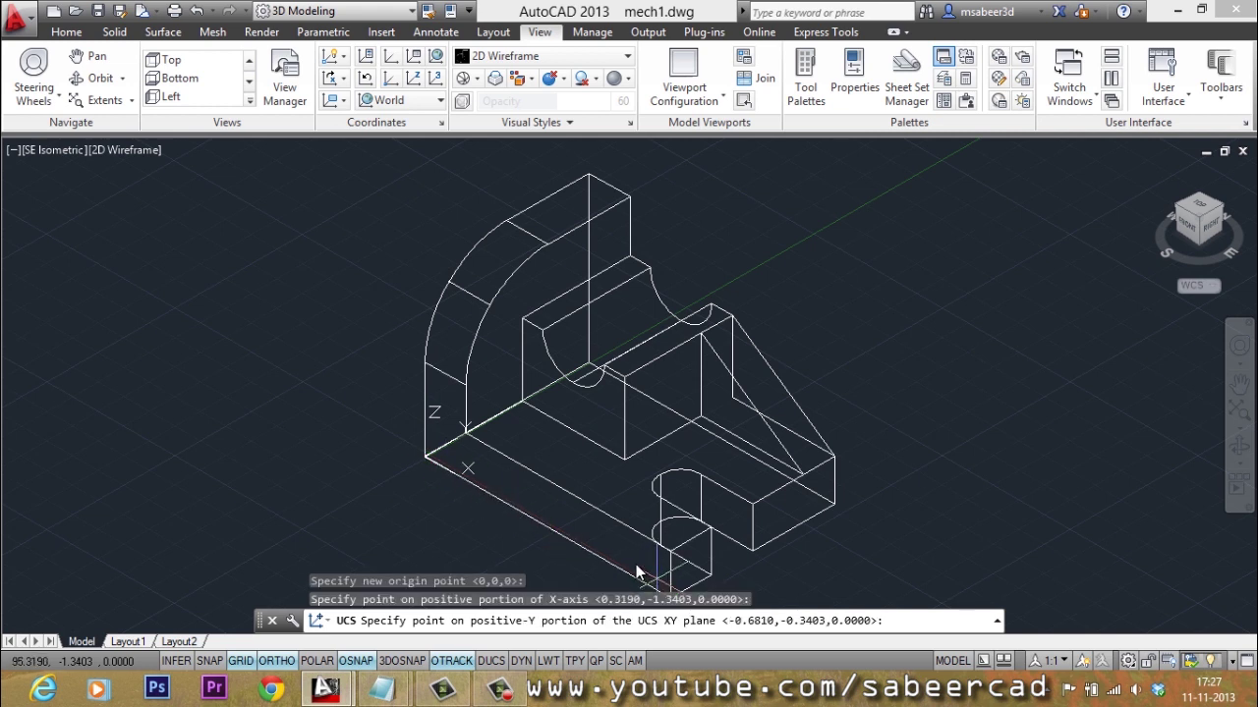
pyautogui.click(429, 368)
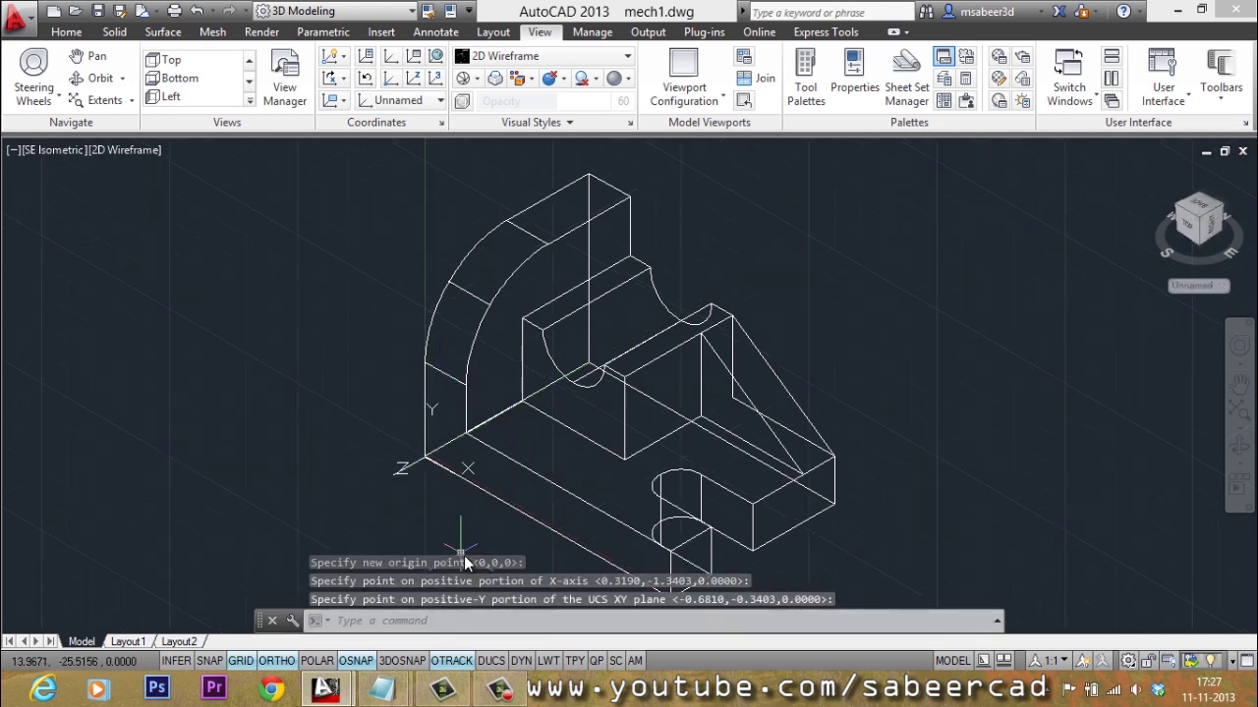
pyautogui.scroll(-1, 433, 366)
pyautogui.scroll(1, 433, 350)
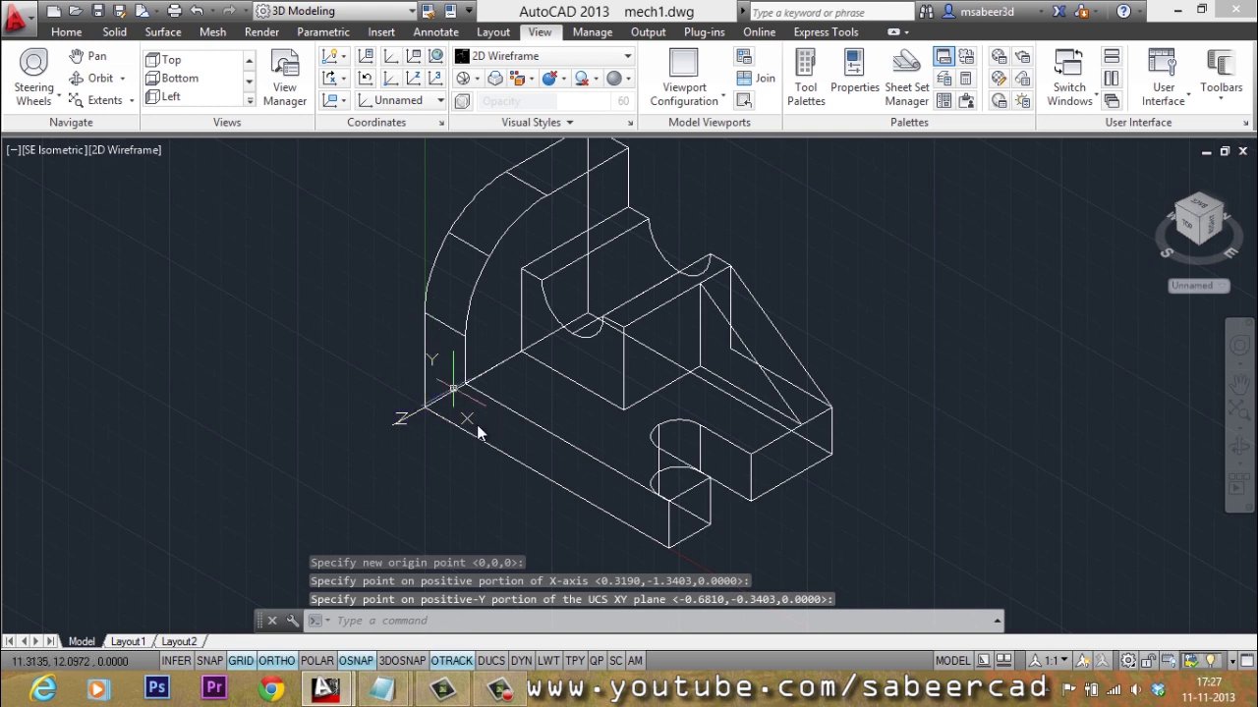
# Add a 96 linear dimension between both ends of the lower front edge.
pyautogui.click(435, 32)
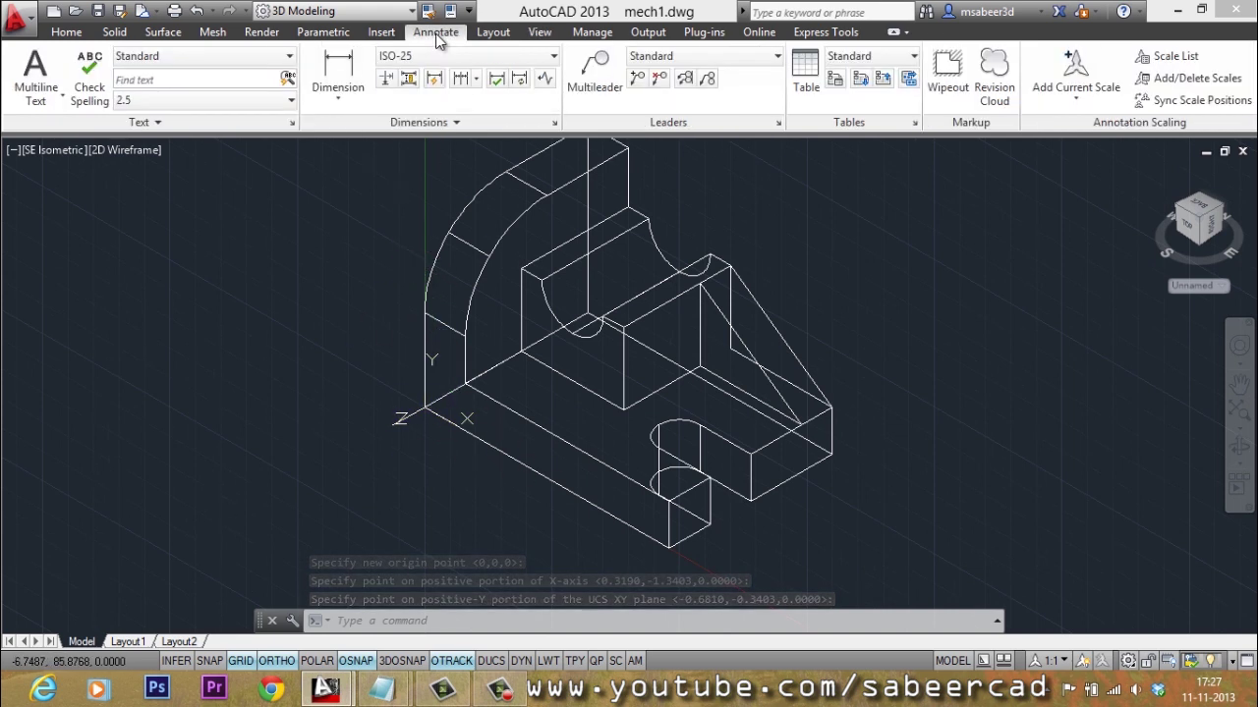
pyautogui.click(342, 92)
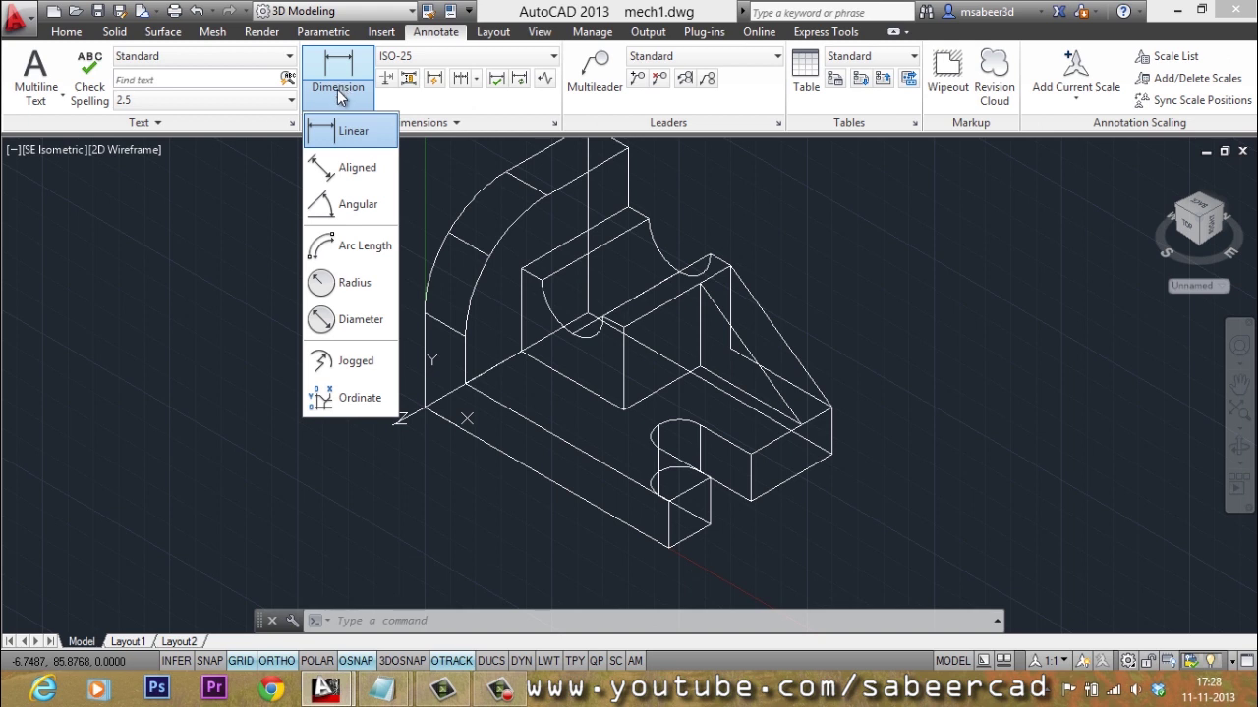
pyautogui.click(344, 138)
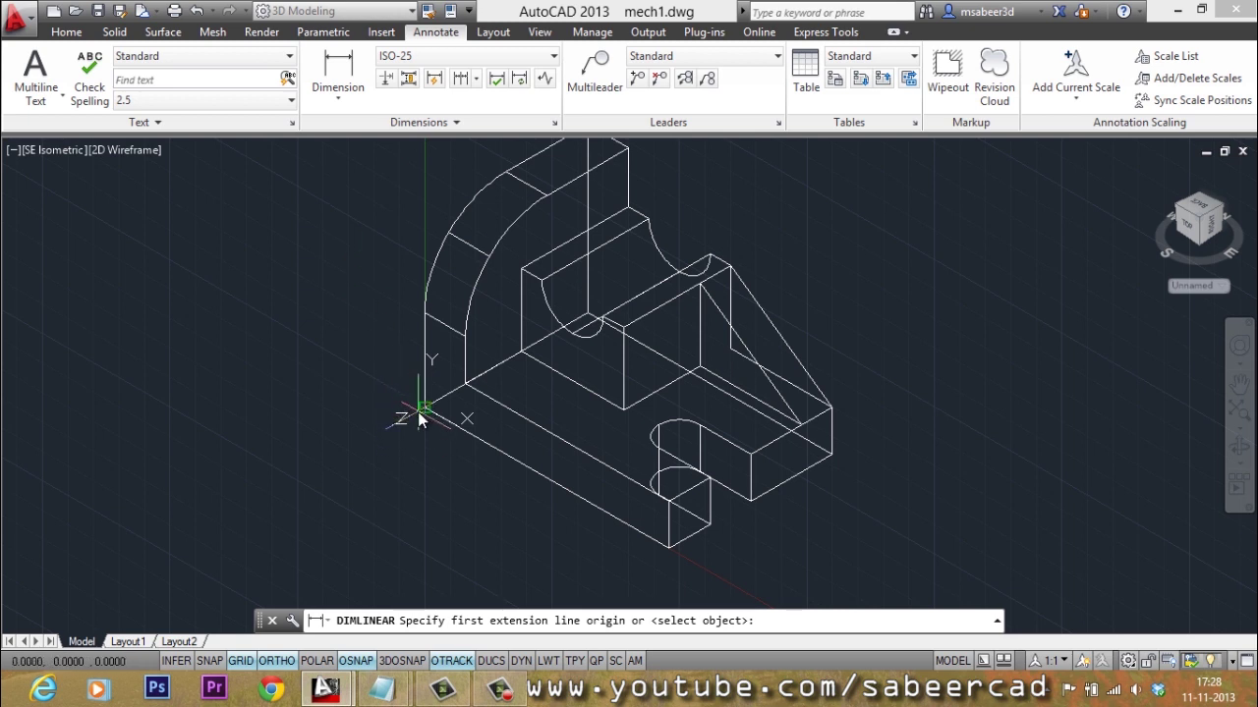
pyautogui.click(419, 414)
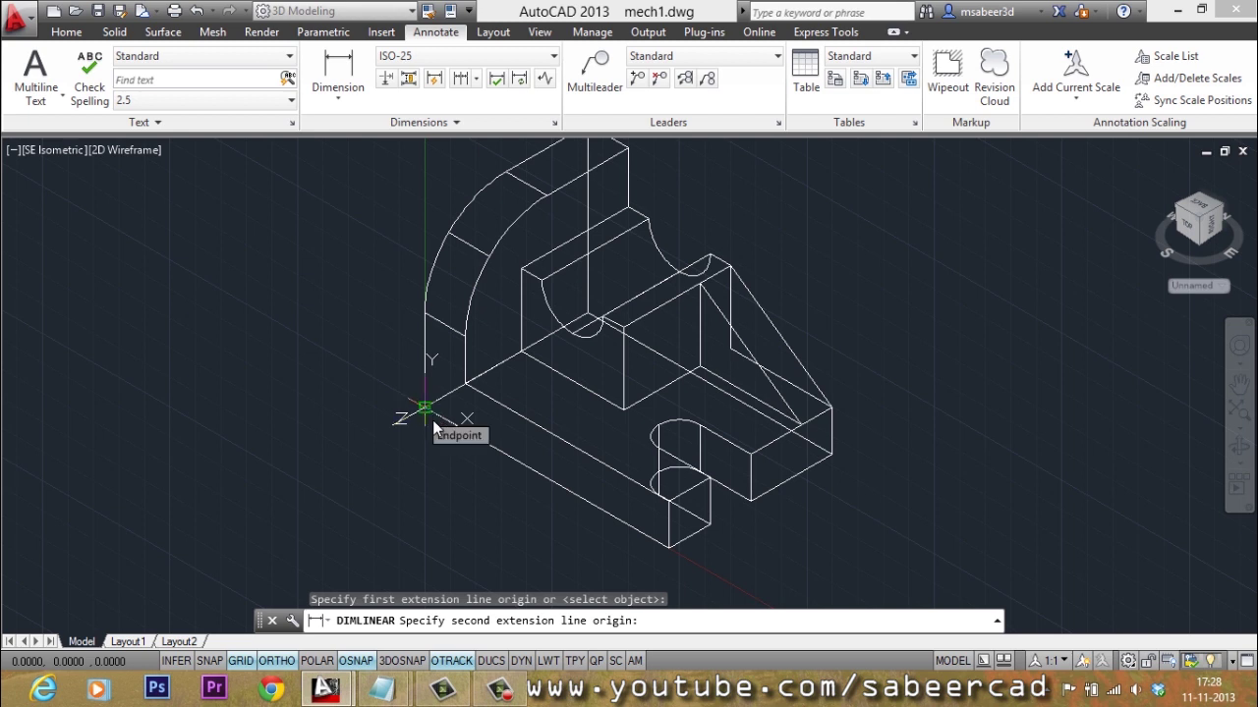
pyautogui.click(651, 547)
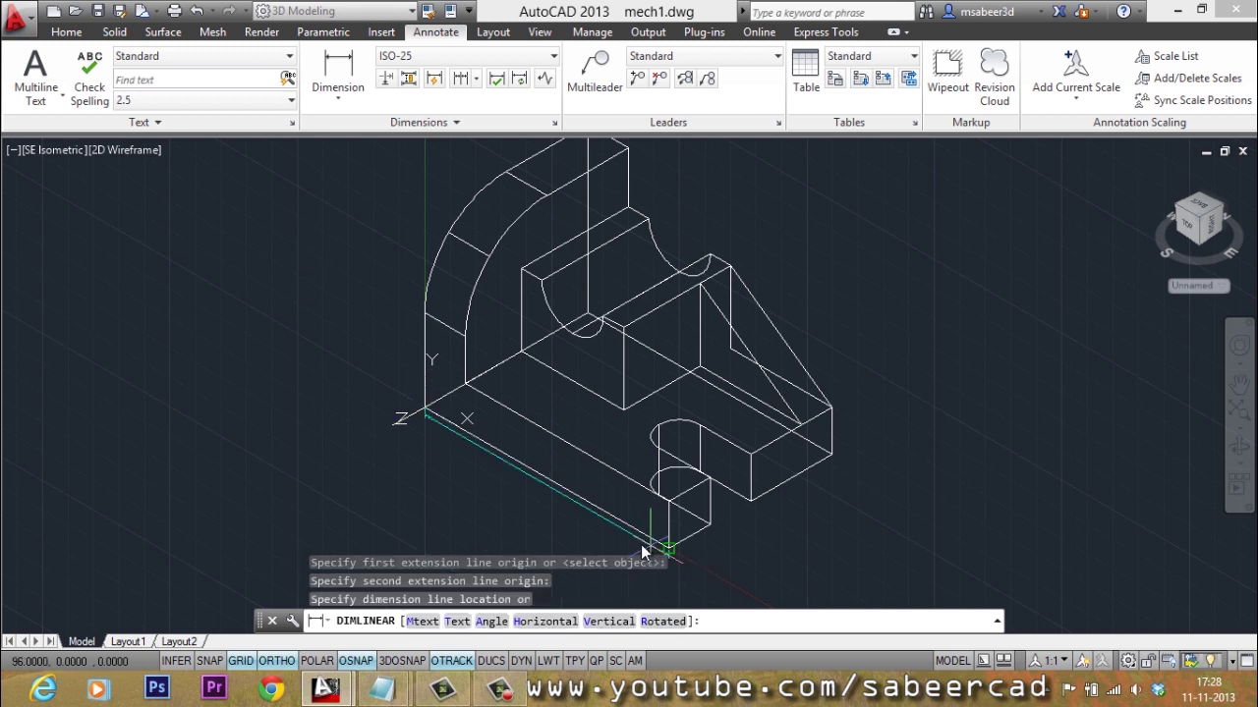
pyautogui.click(536, 505)
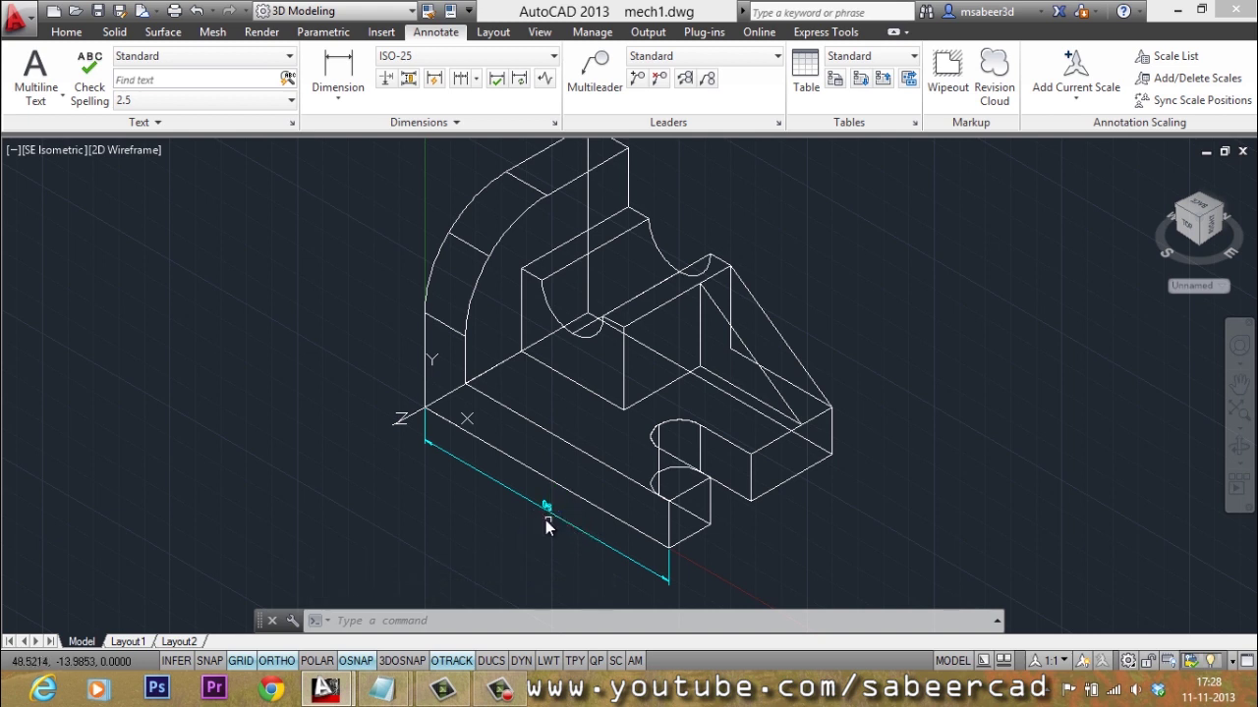
# Open the Dimension Style Manager and select the ISO-25 style.
pyautogui.click(432, 57)
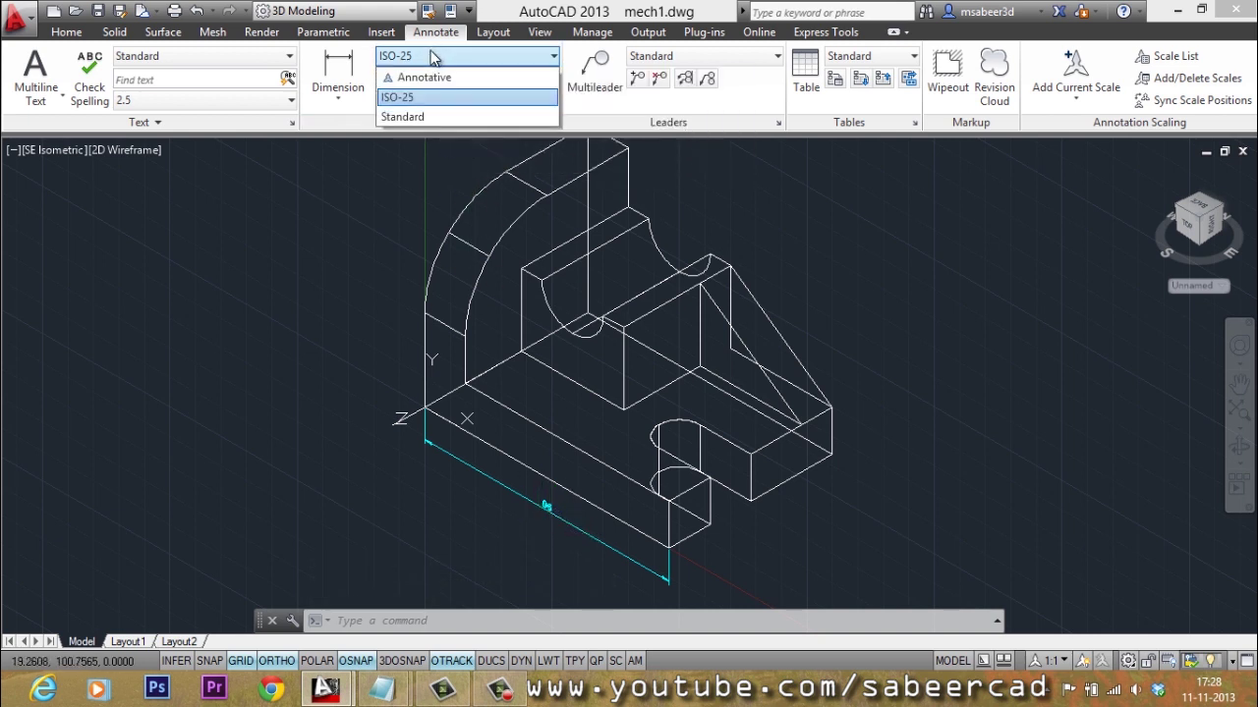
pyautogui.click(354, 196)
pyautogui.click(389, 180)
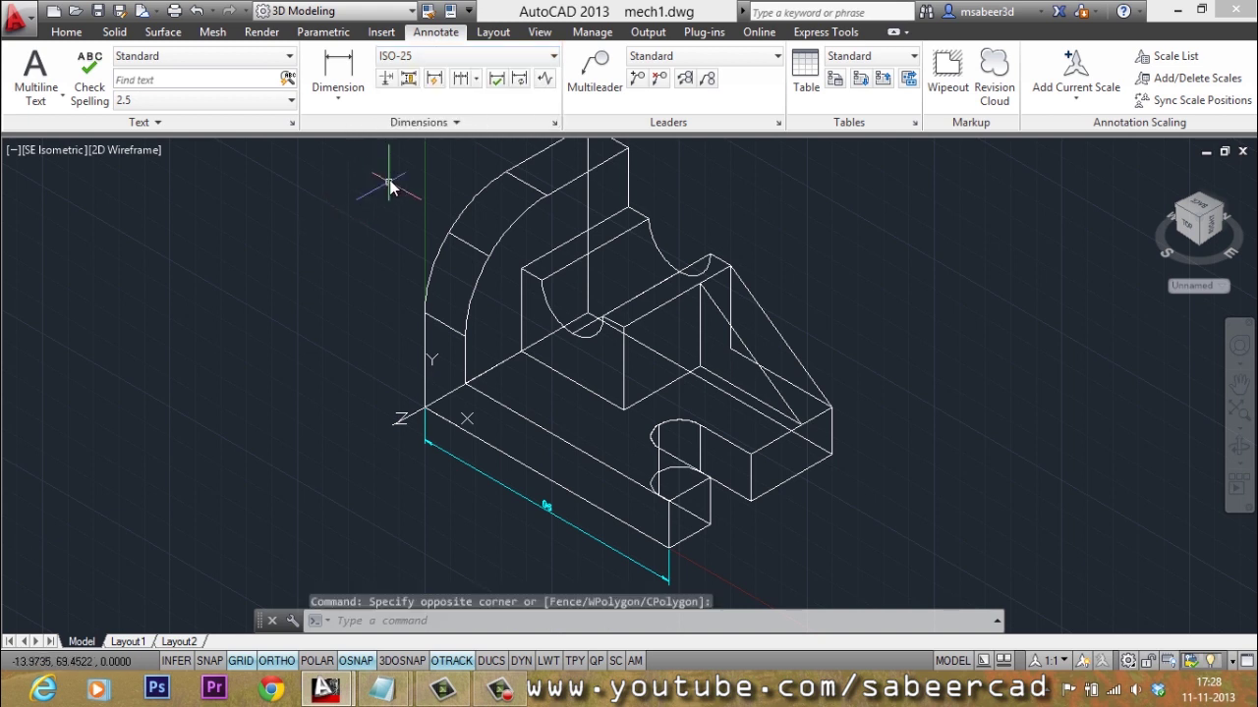
pyautogui.click(554, 124)
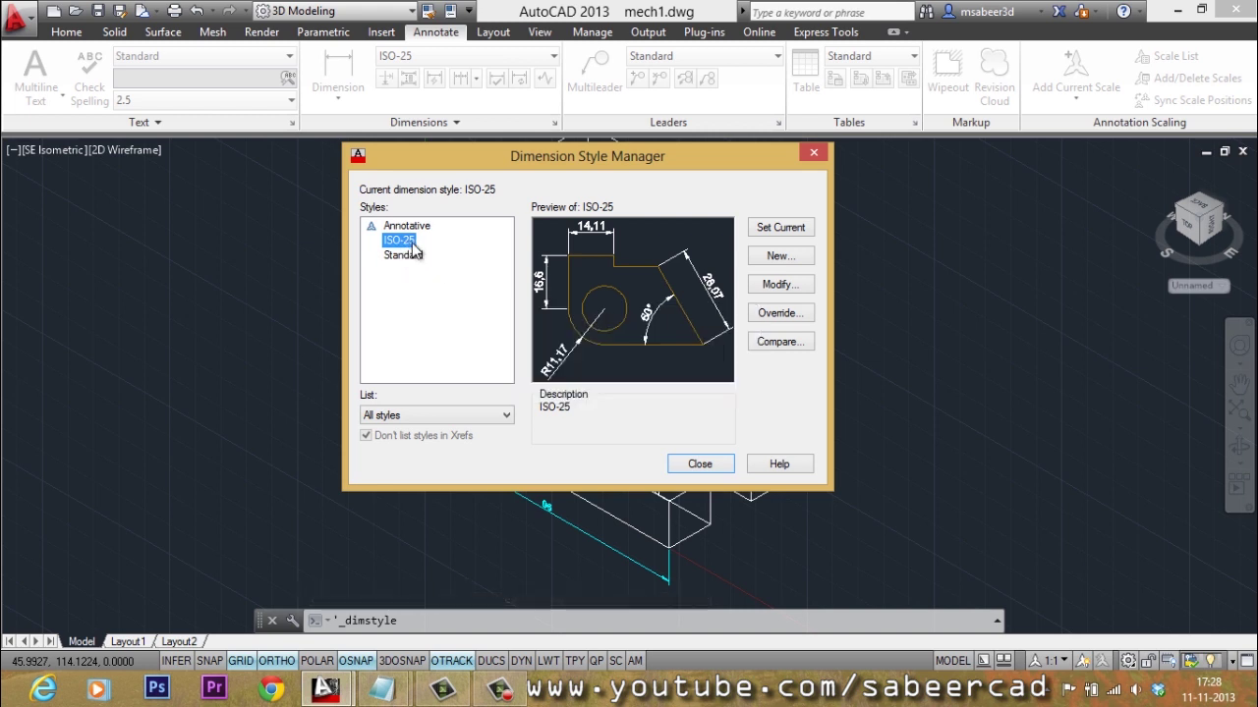
pyautogui.click(411, 243)
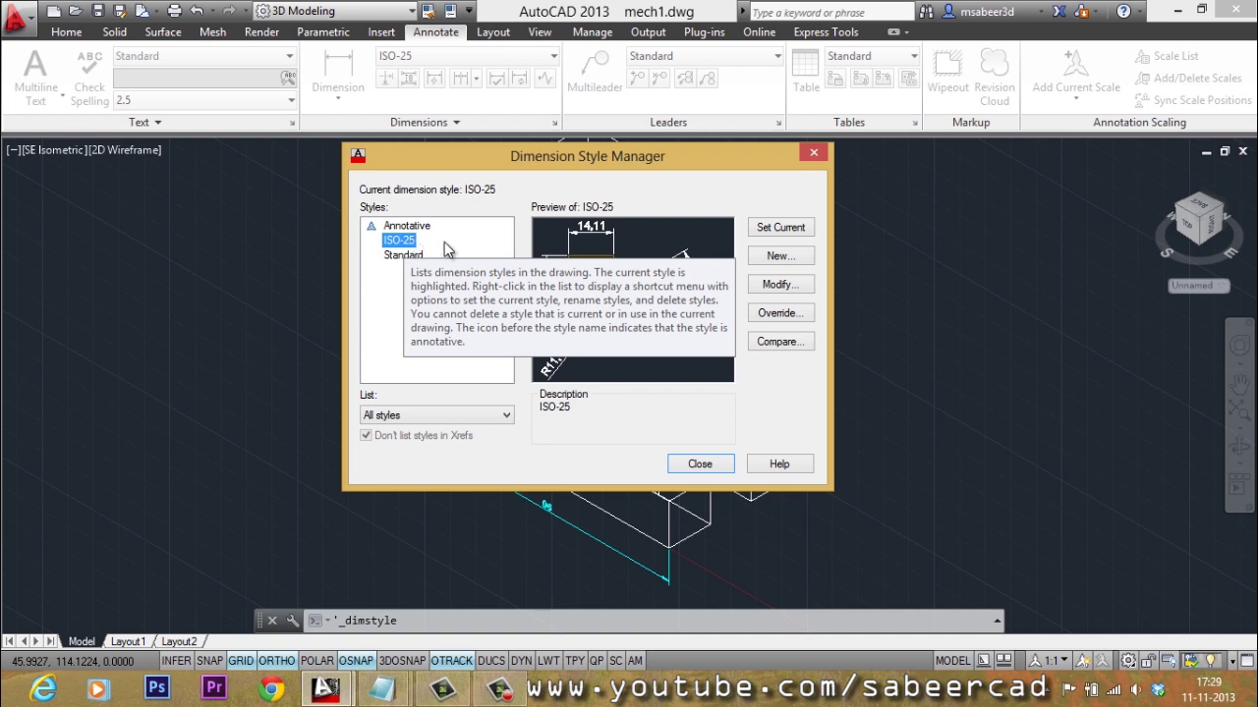
# Override ISO-25 with an overall dimension scale of 1.5 on the Fit settings.
pyautogui.click(776, 314)
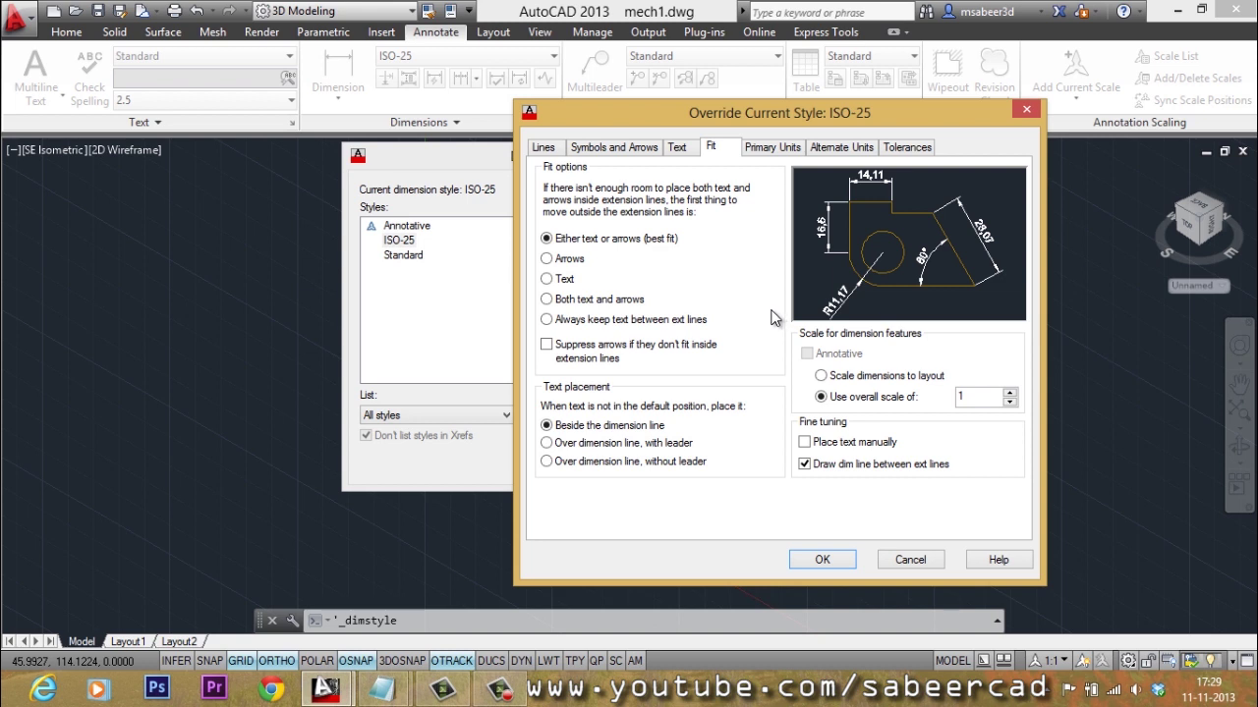
pyautogui.moveTo(683, 119); pyautogui.dragTo(612, 102)
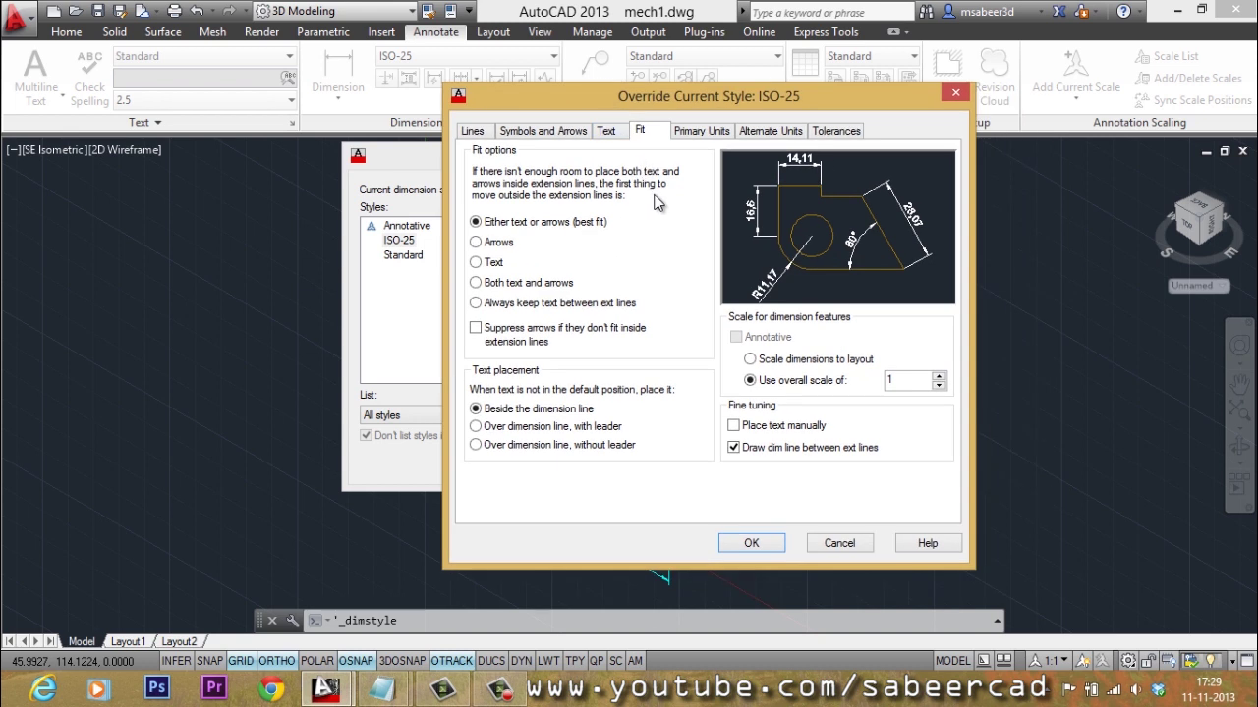
pyautogui.click(607, 130)
pyautogui.click(640, 131)
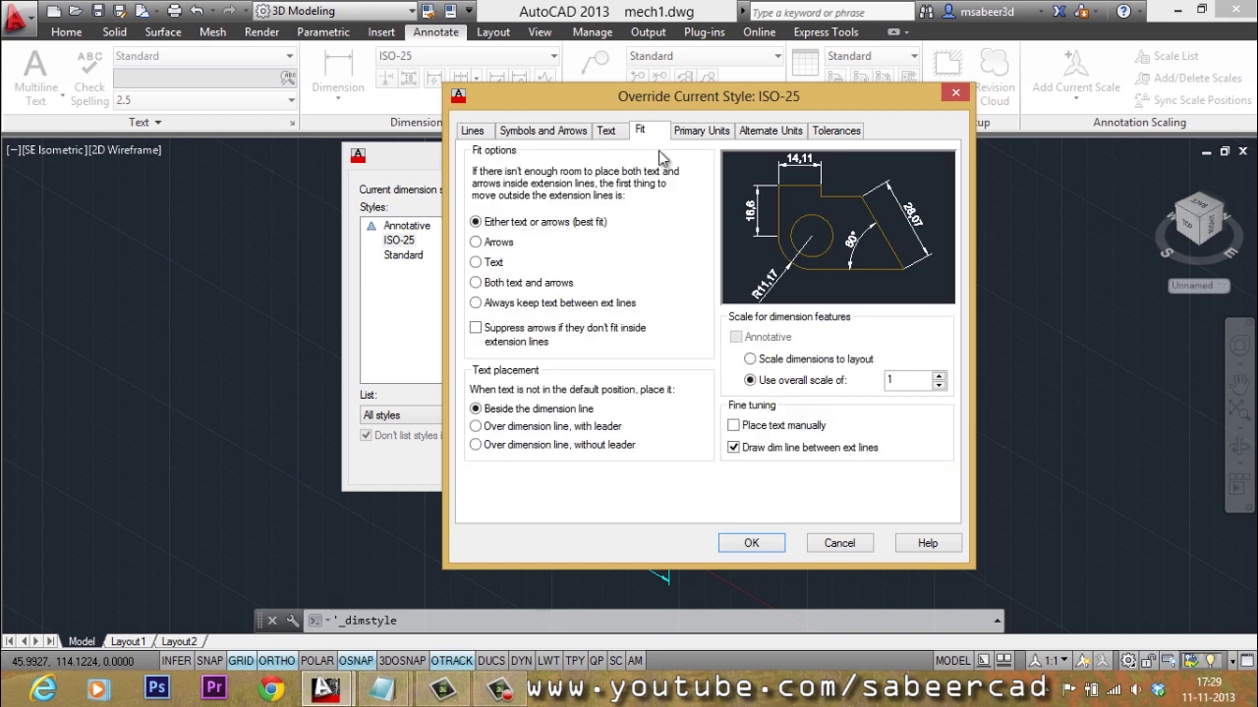
pyautogui.doubleClick(890, 380)
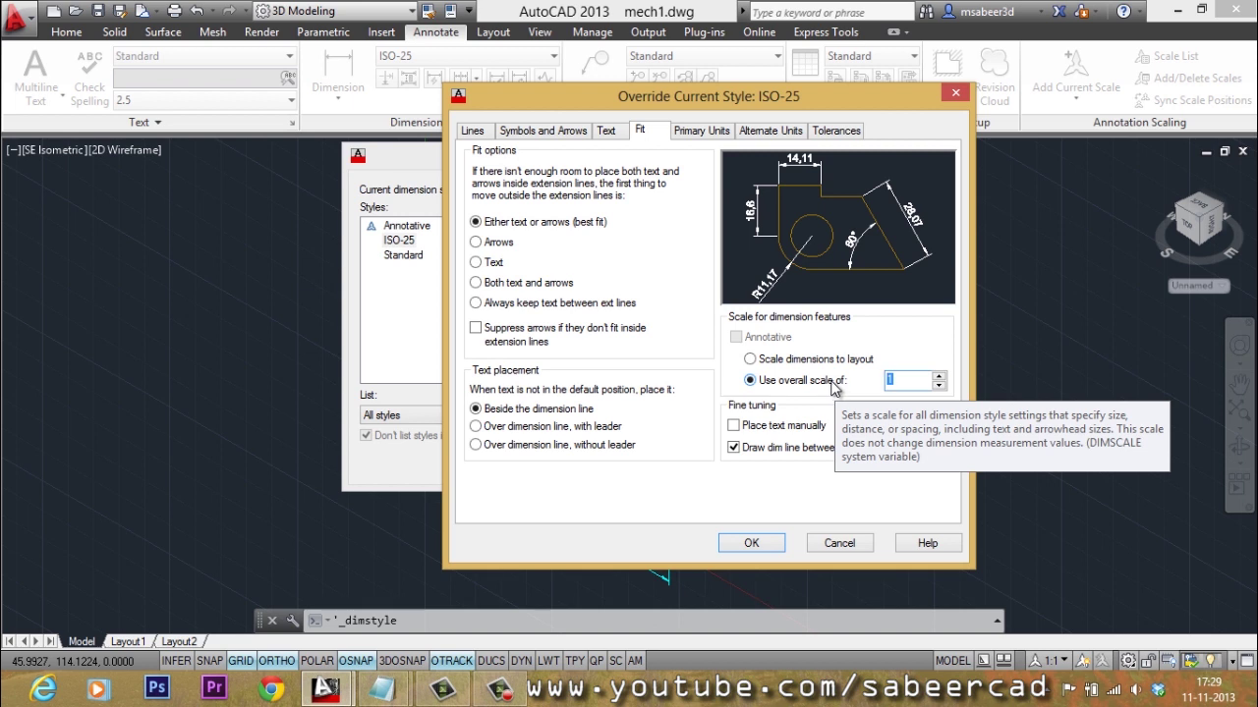
pyautogui.write('21')
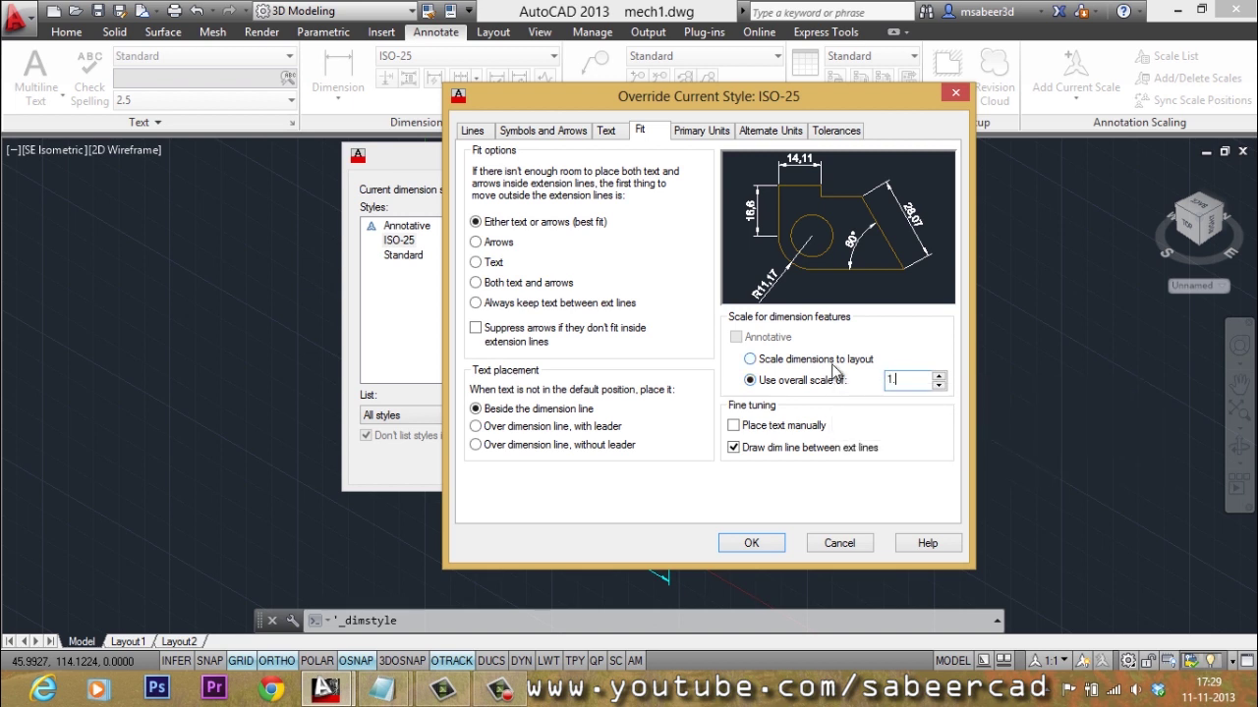
pyautogui.click(751, 542)
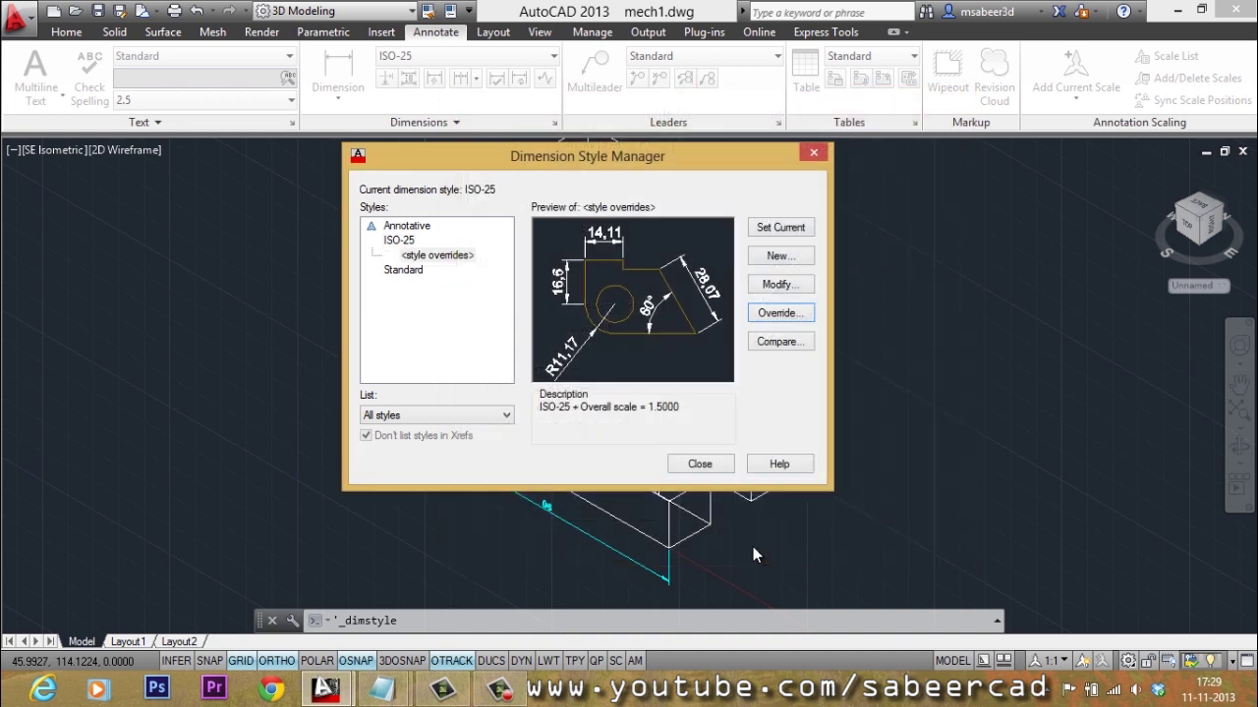
# Rename the style overrides entry to MY NEW STYLE and close the Dimension Style Manager.
pyautogui.click(441, 256)
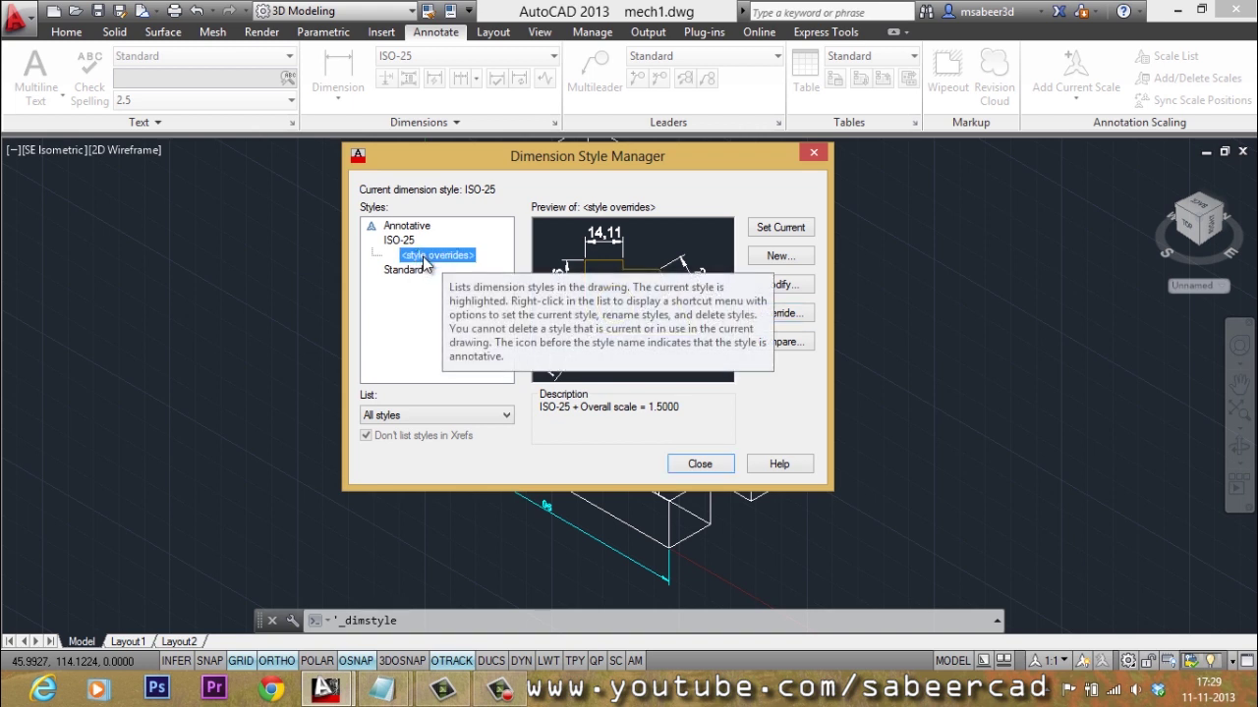
pyautogui.click(423, 256)
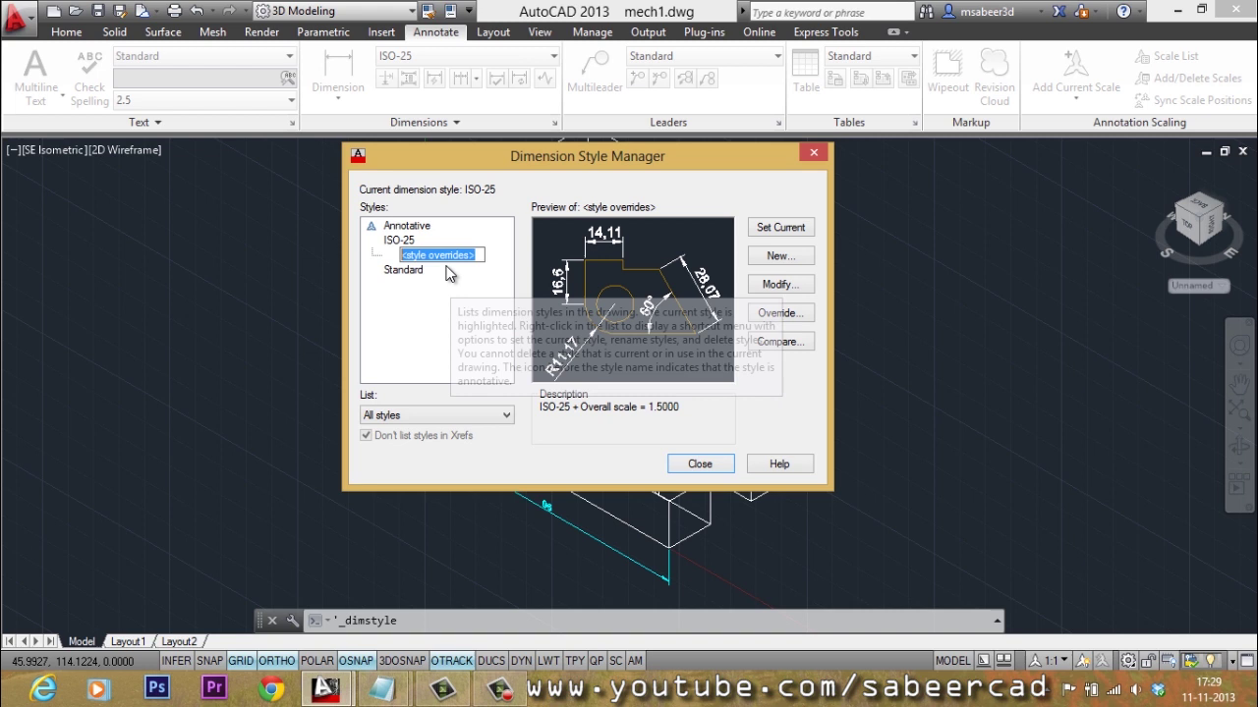
pyautogui.rightClick(447, 265)
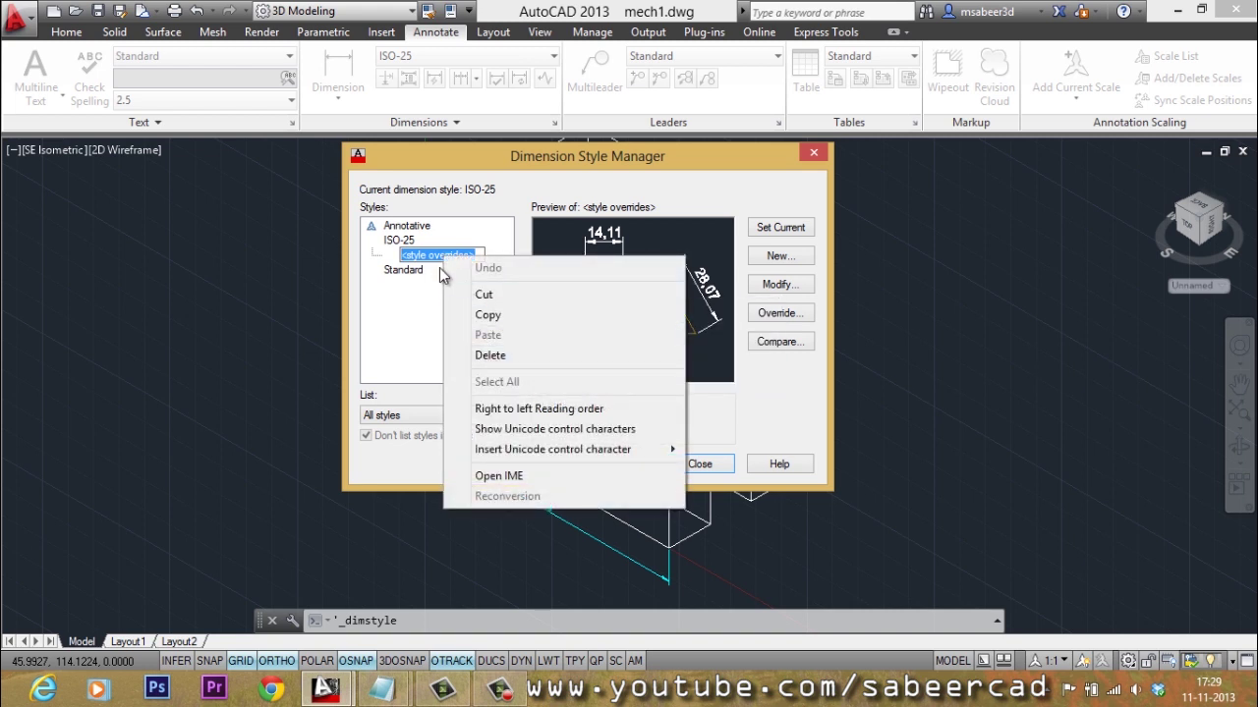
pyautogui.click(429, 254)
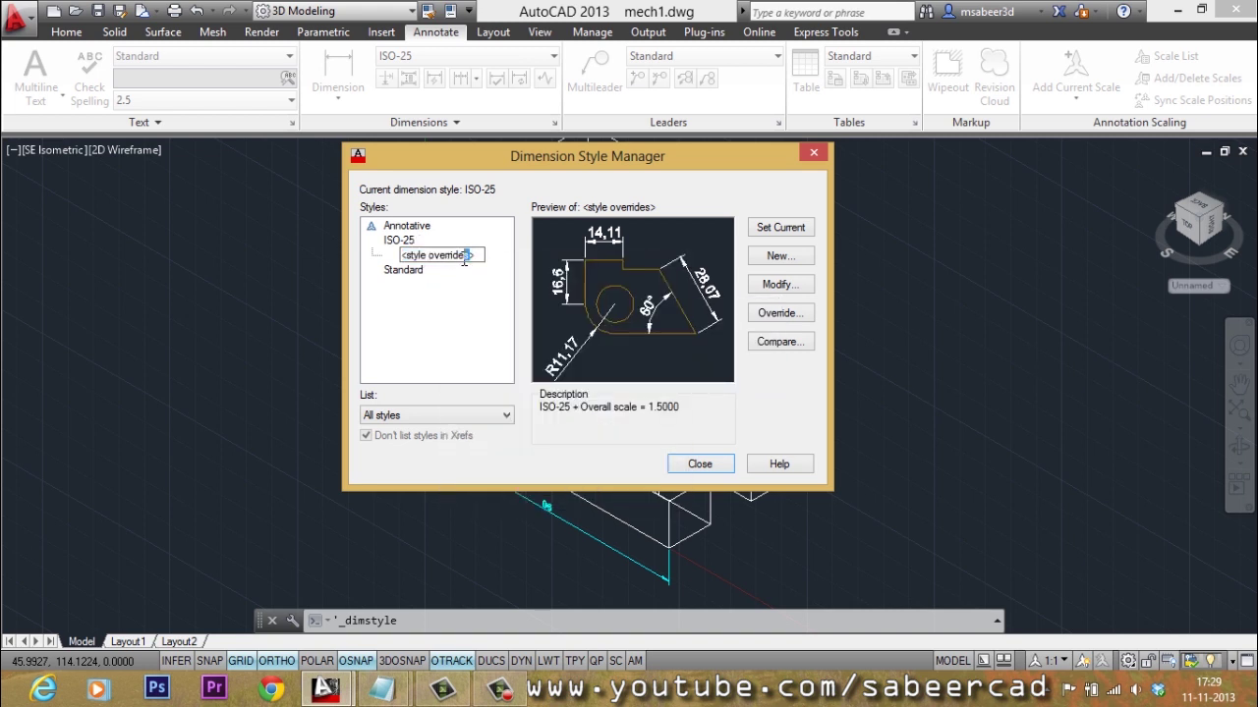
pyautogui.moveTo(465, 260); pyautogui.dragTo(401, 256)
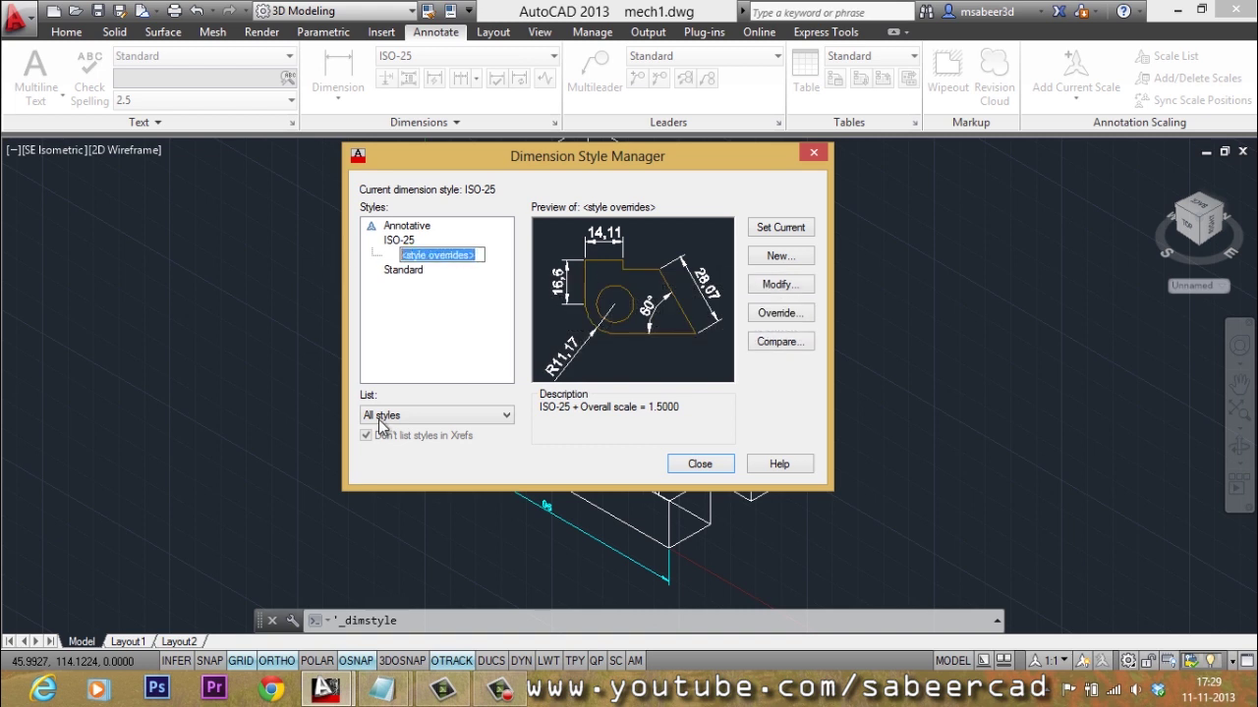
pyautogui.write('M')
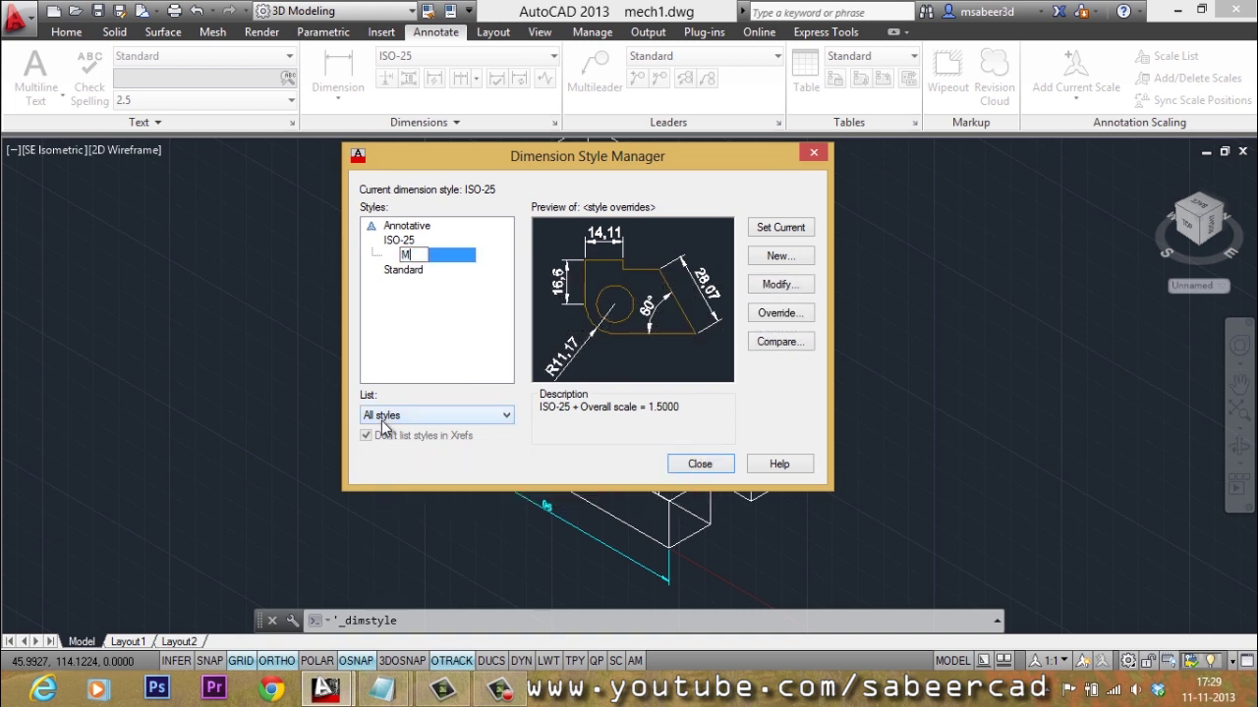
pyautogui.write('Y NEW STYLE')
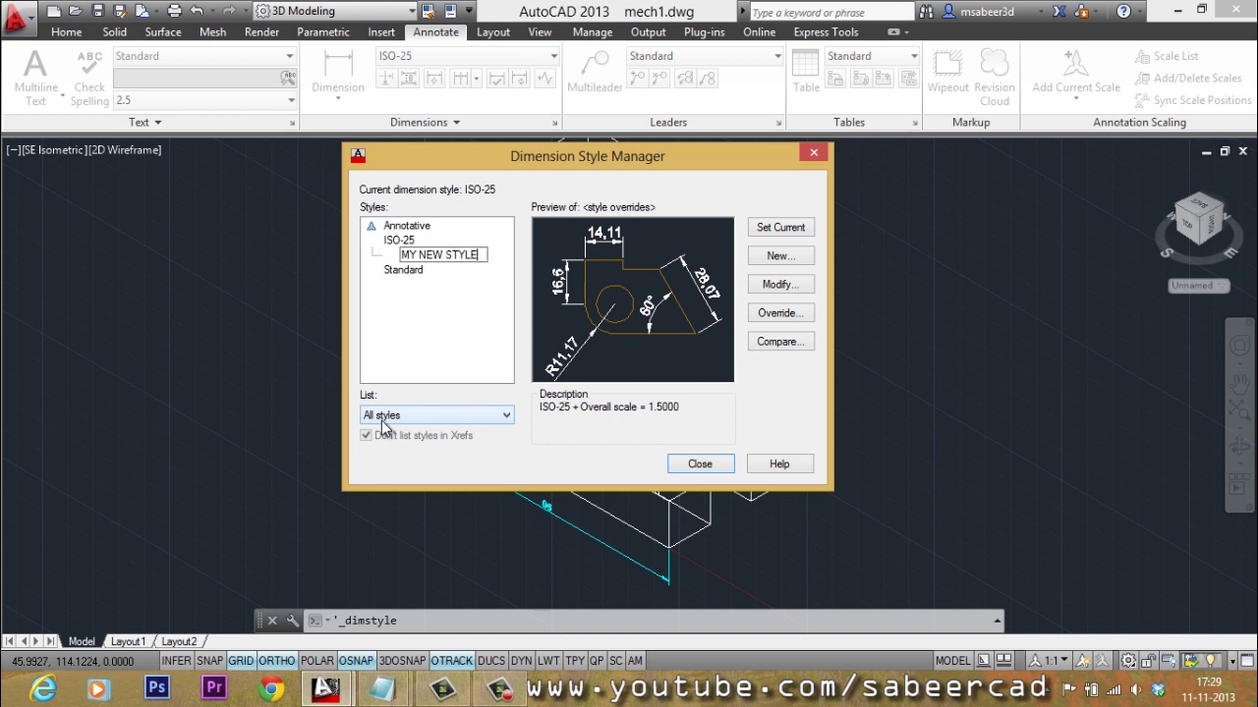
pyautogui.click(450, 352)
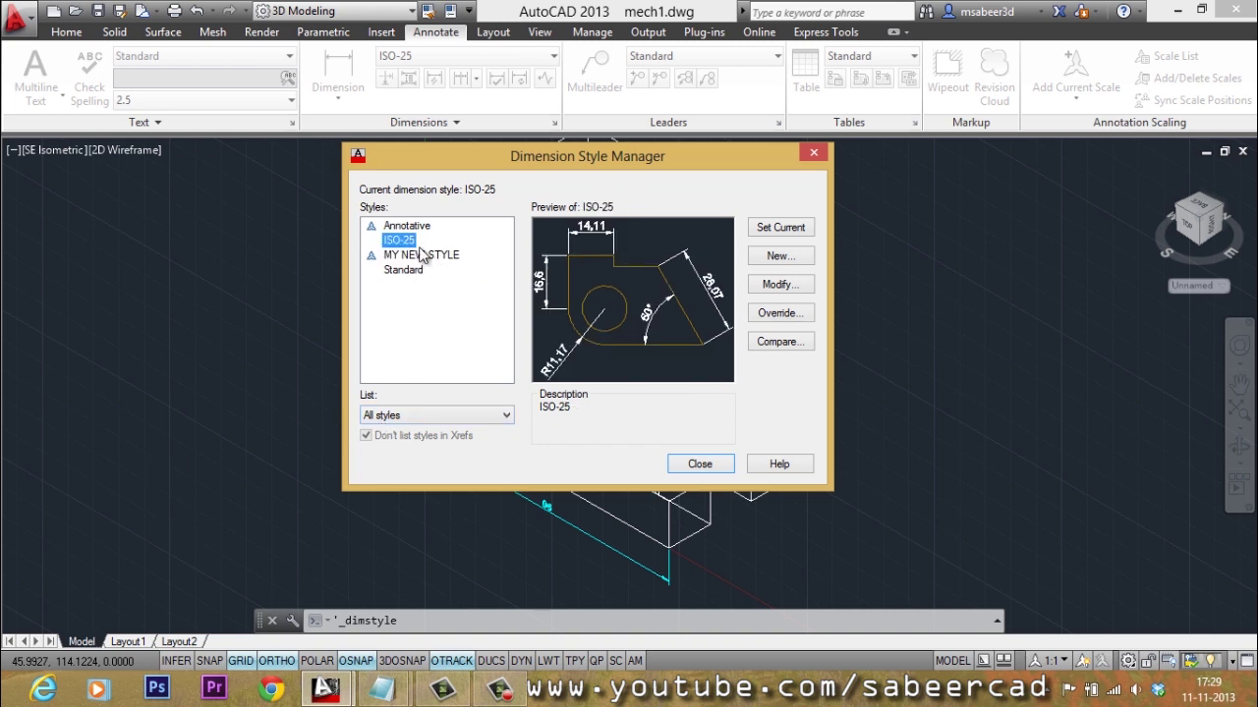
pyautogui.click(698, 463)
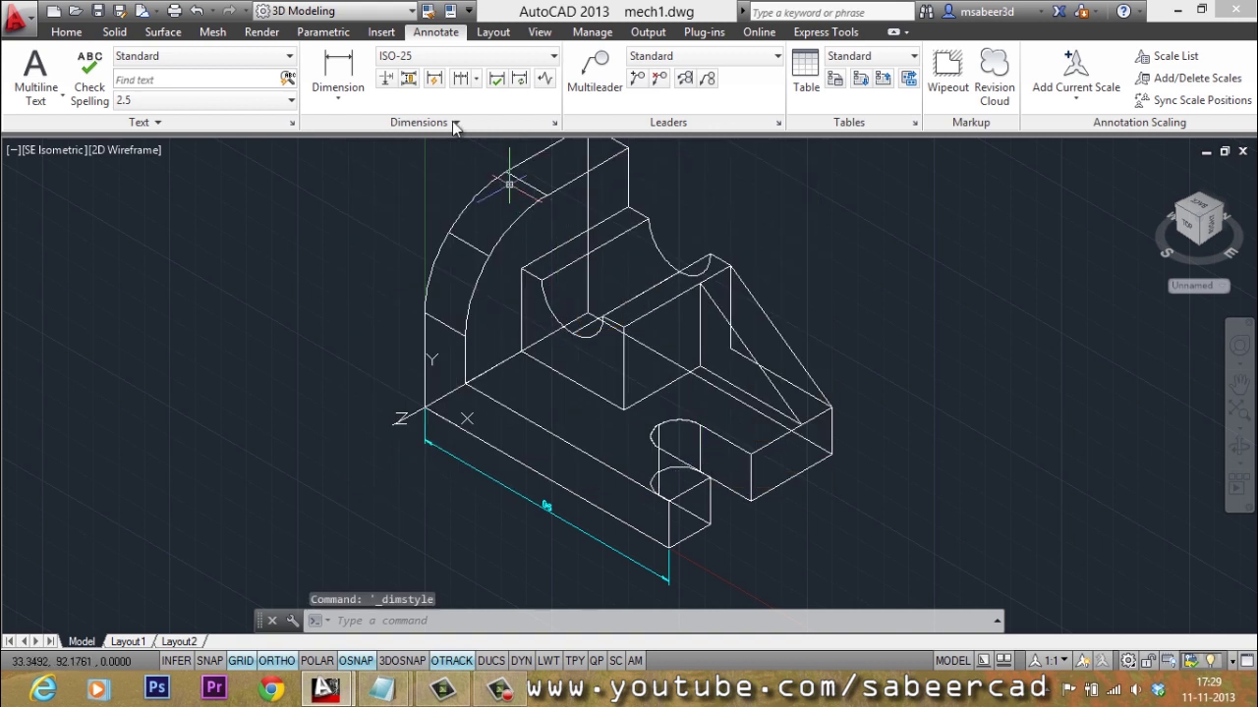
# Make MY NEW STYLE current and update the 96 dimension to it.
pyautogui.click(425, 59)
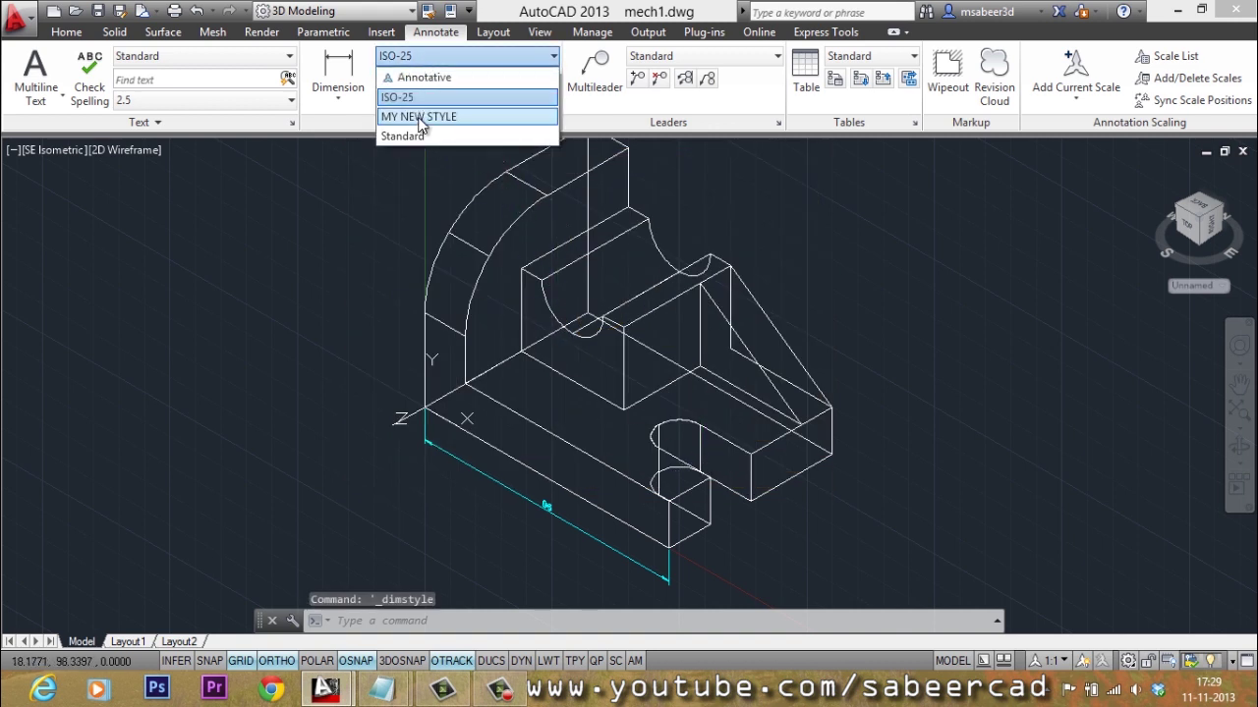
pyautogui.click(421, 117)
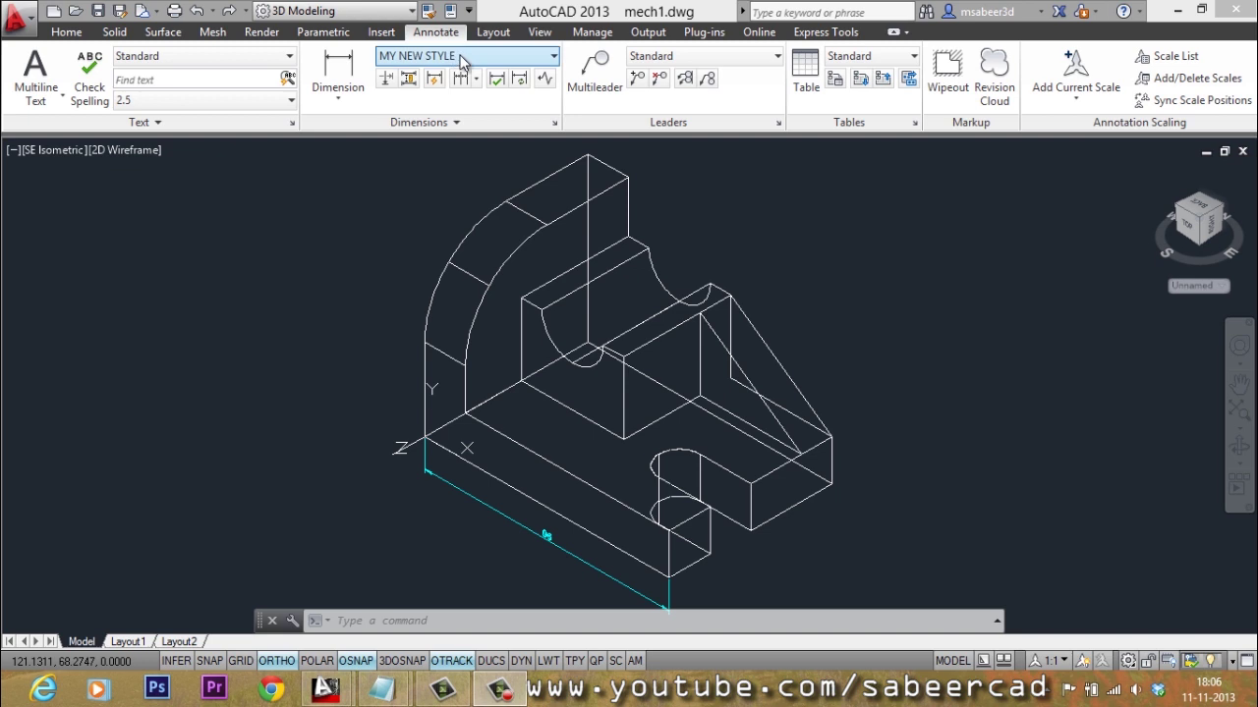
pyautogui.click(520, 82)
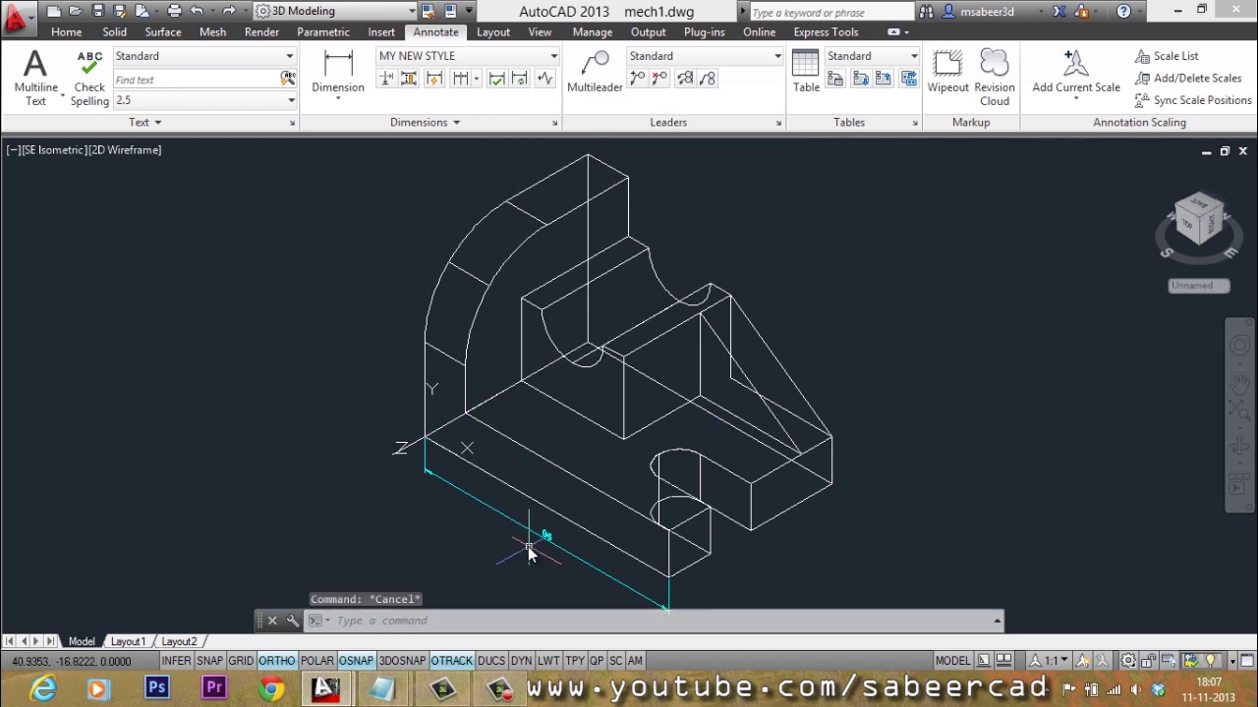
pyautogui.press('Escape')
pyautogui.click(521, 79)
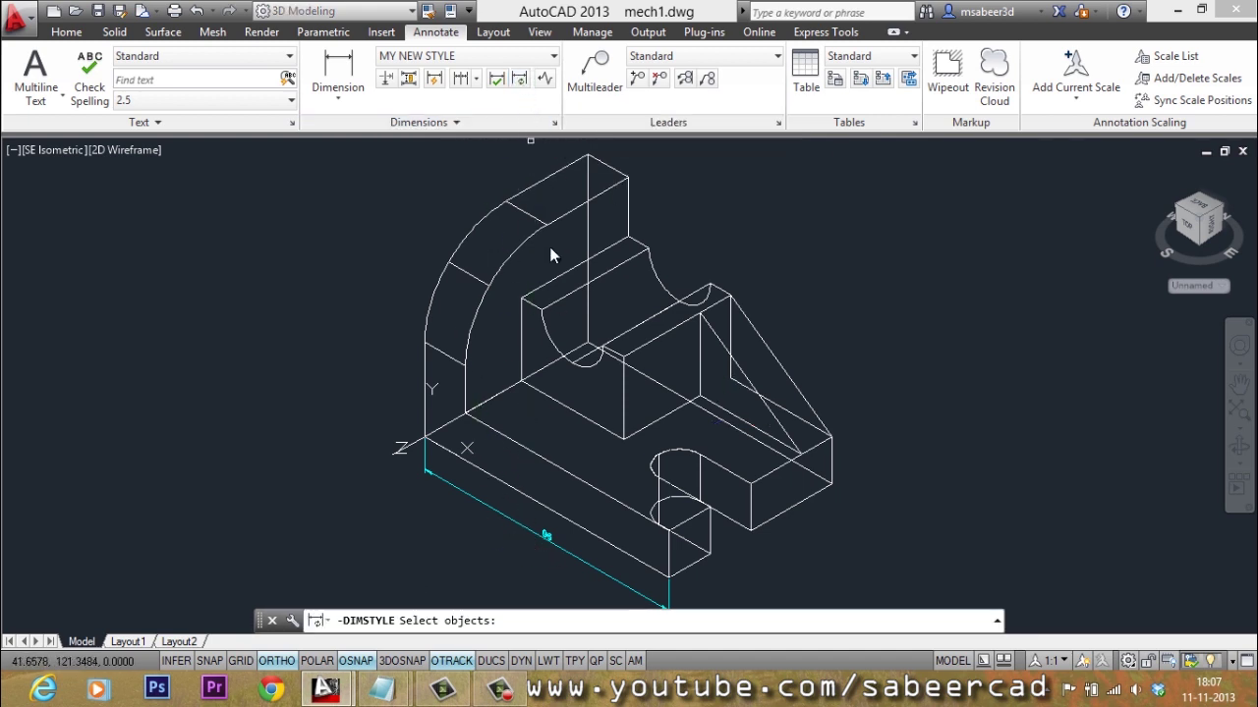
pyautogui.click(538, 550)
pyautogui.press('Return')
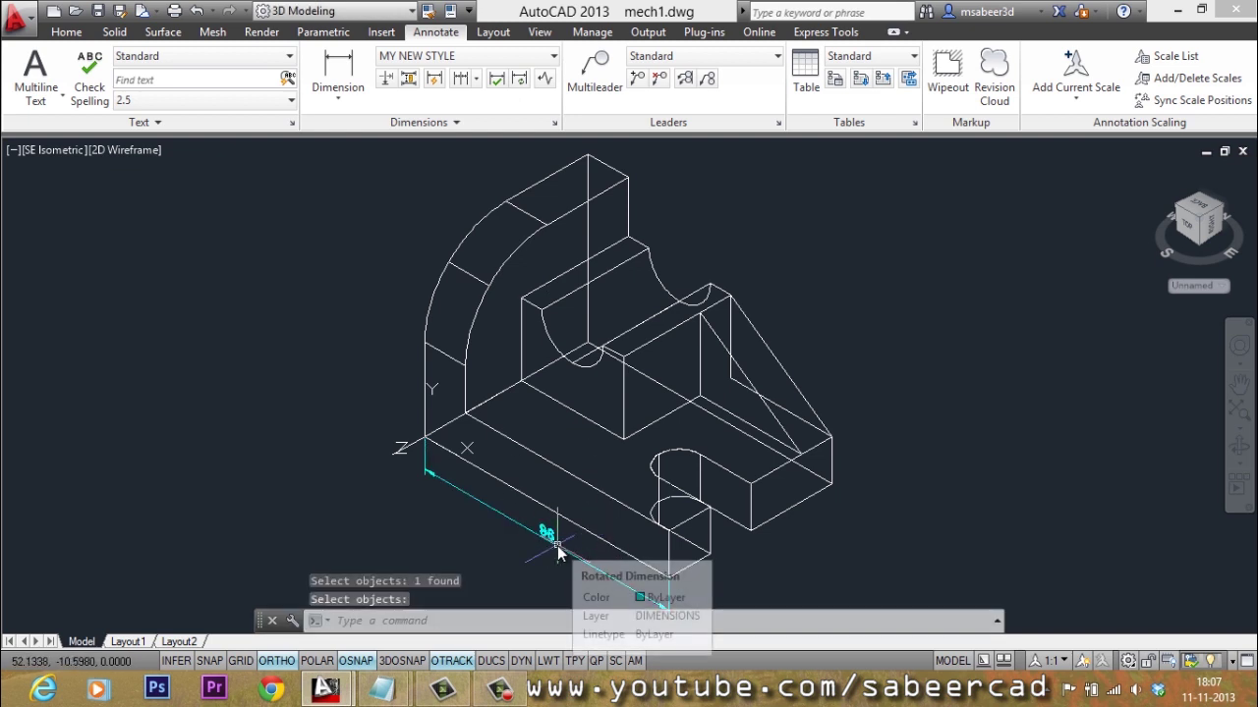
# Add a 16 linear dimension on the short edge at the bracket's left corner.
pyautogui.scroll(4, 439, 402)
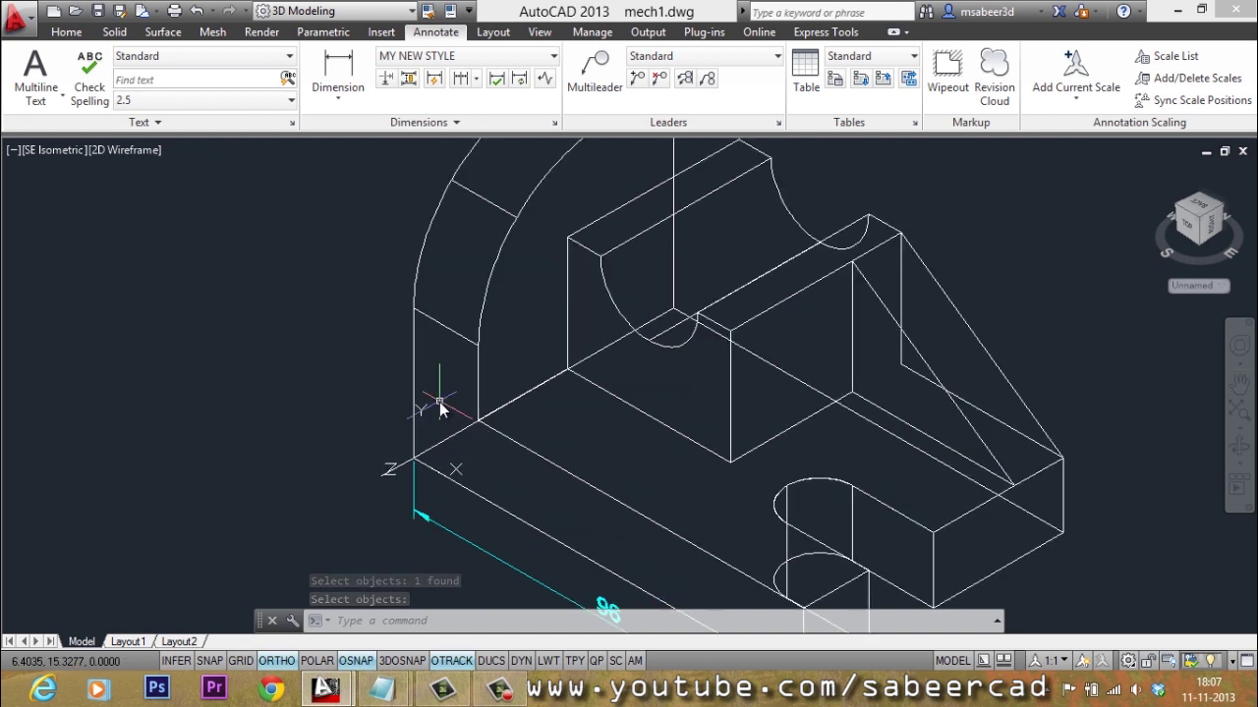
pyautogui.click(342, 93)
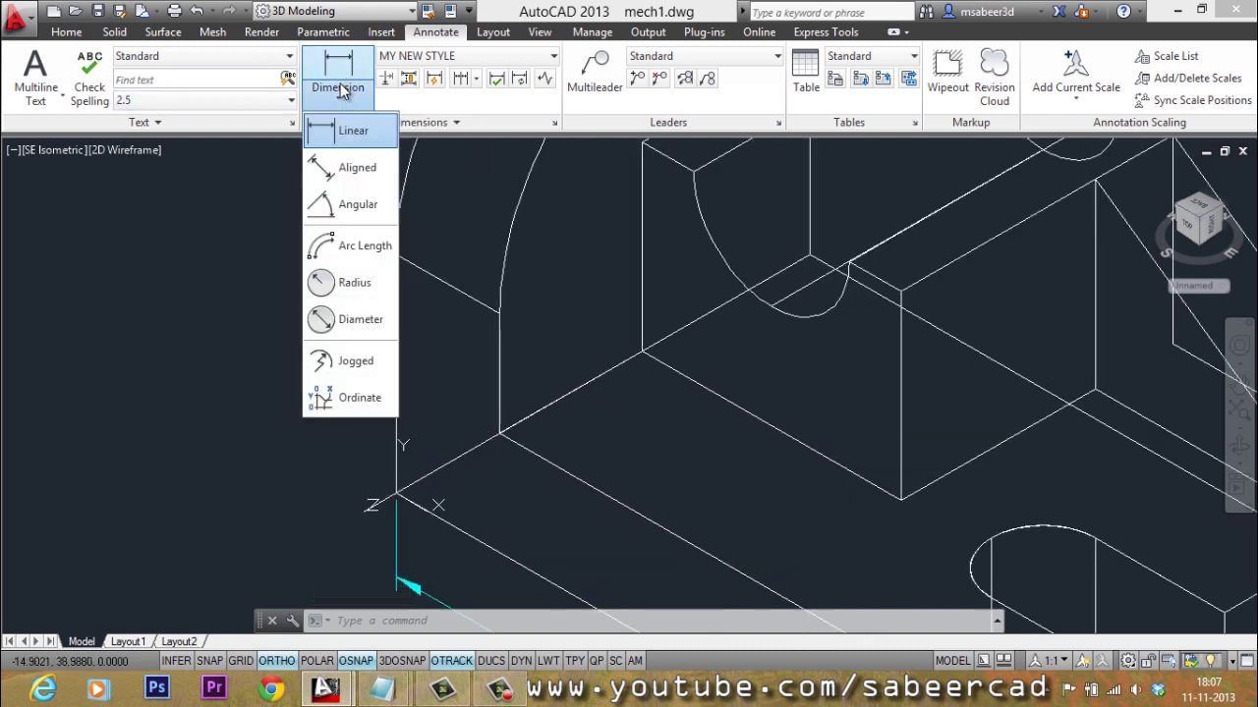
pyautogui.click(349, 138)
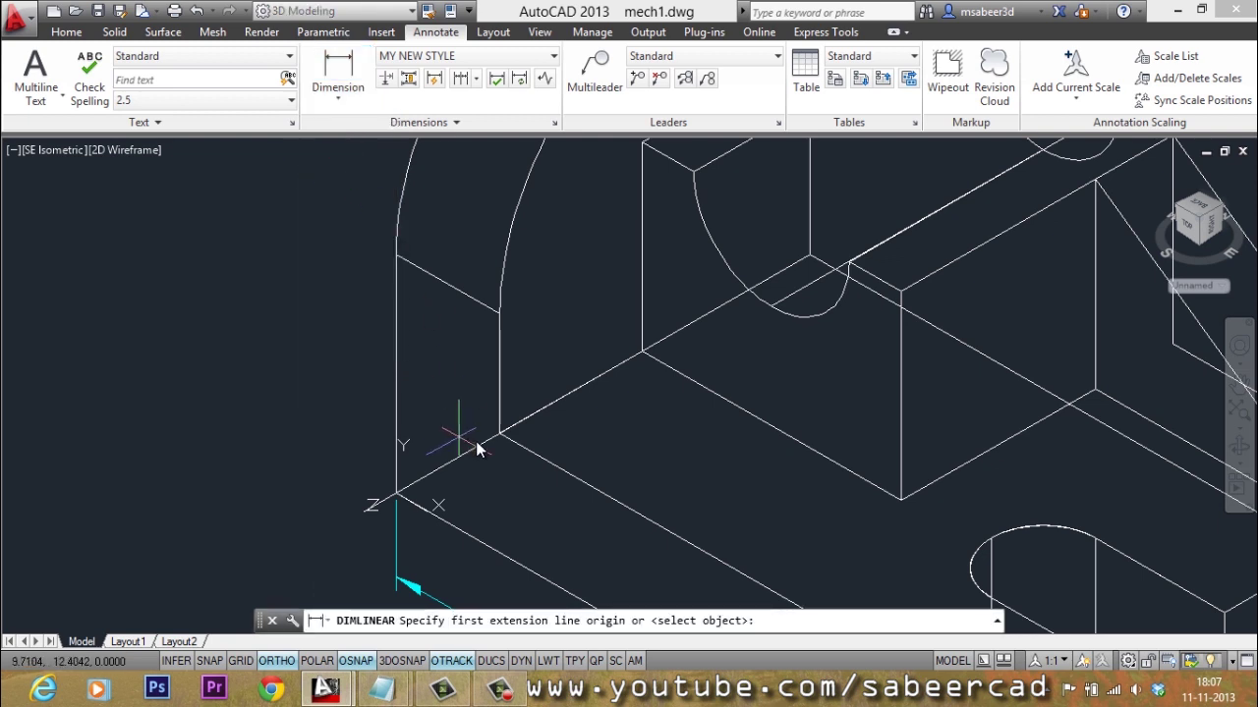
pyautogui.click(510, 439)
pyautogui.click(395, 388)
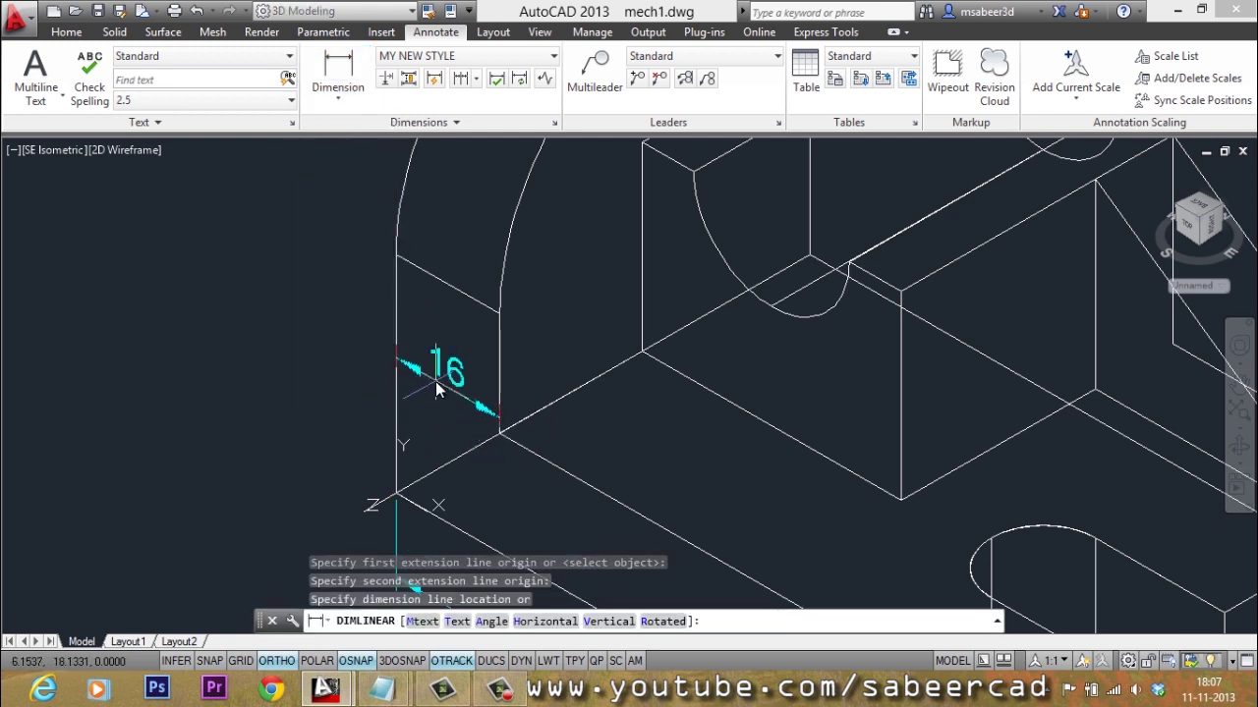
pyautogui.click(435, 381)
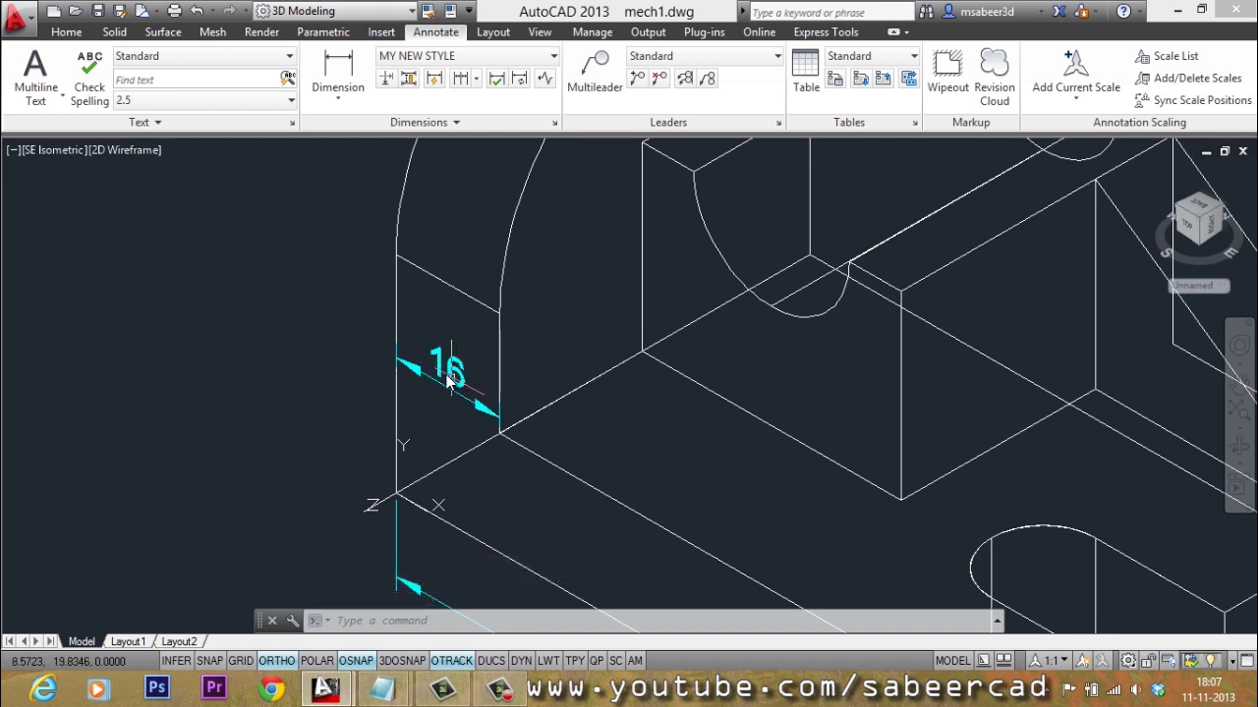
pyautogui.moveTo(452, 376)
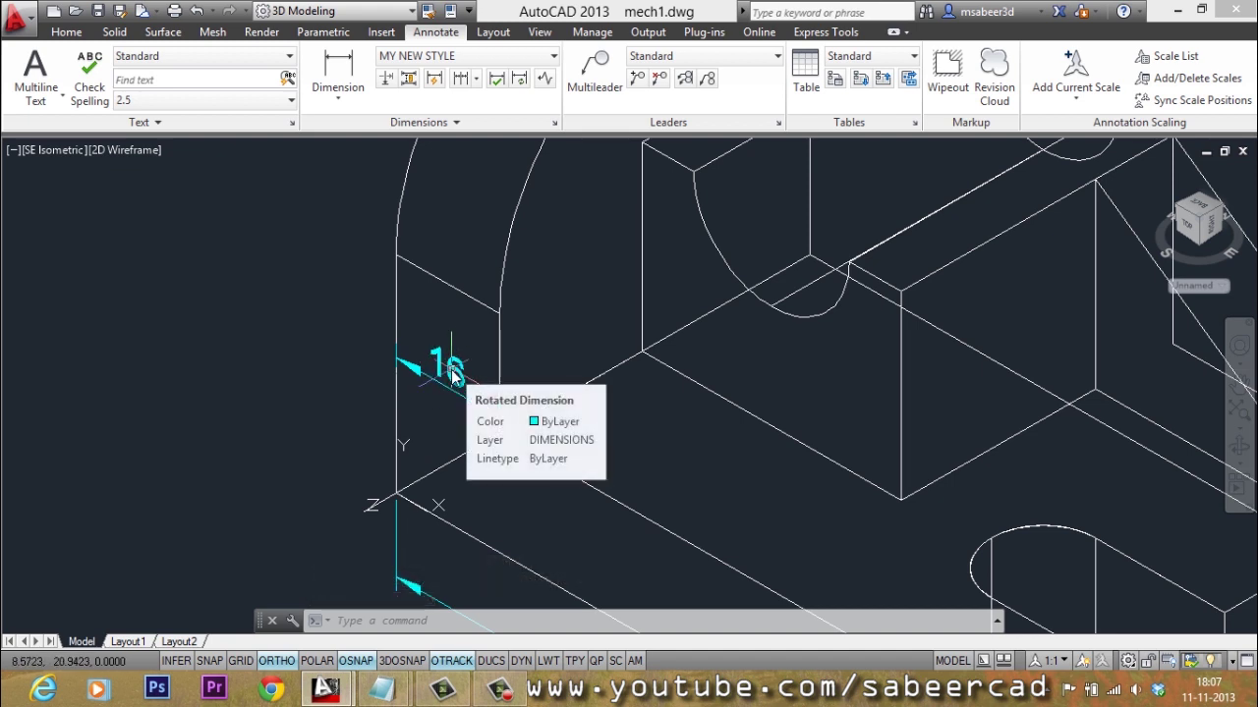
# Move only the 16 dimension's text to sit above and left of its line.
pyautogui.click(452, 376)
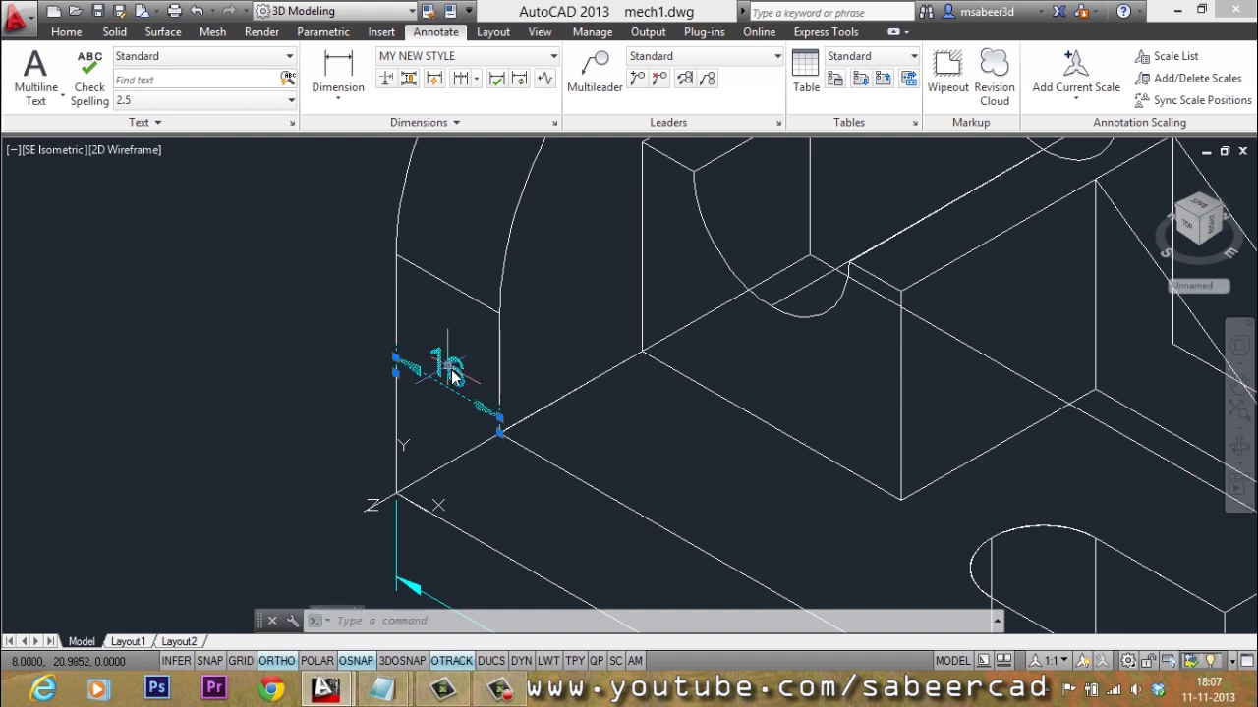
pyautogui.moveTo(450, 370)
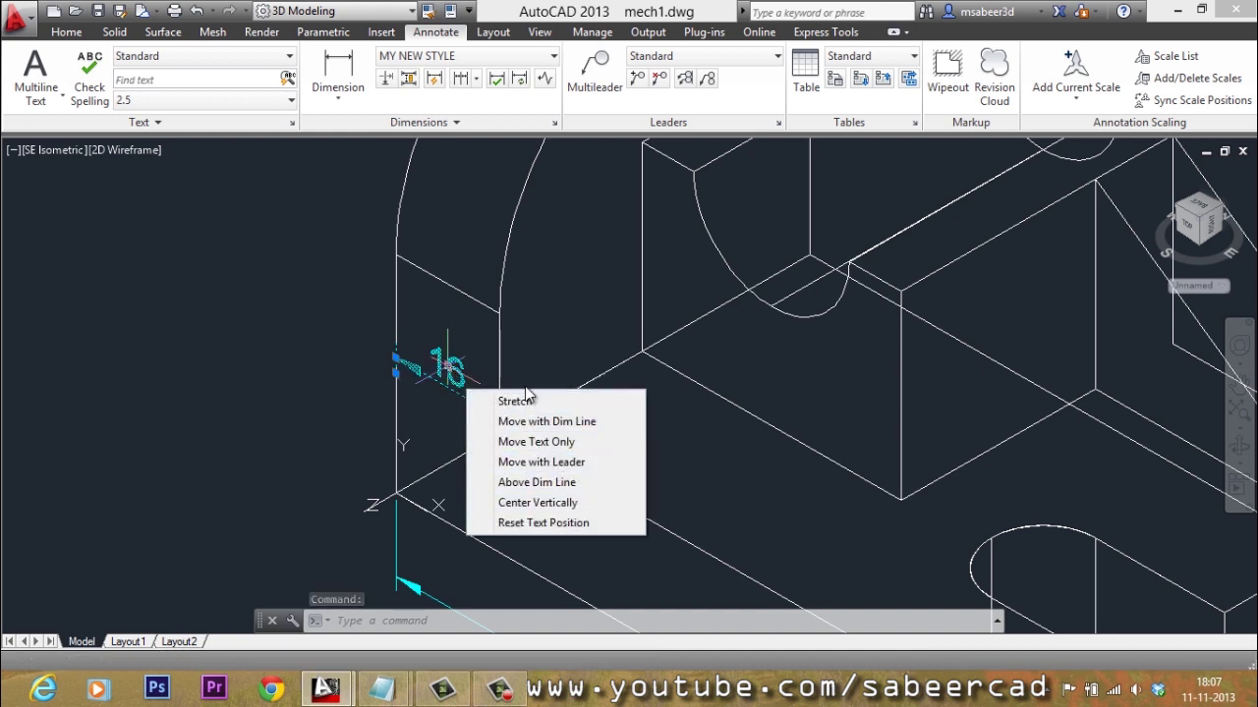
pyautogui.click(523, 442)
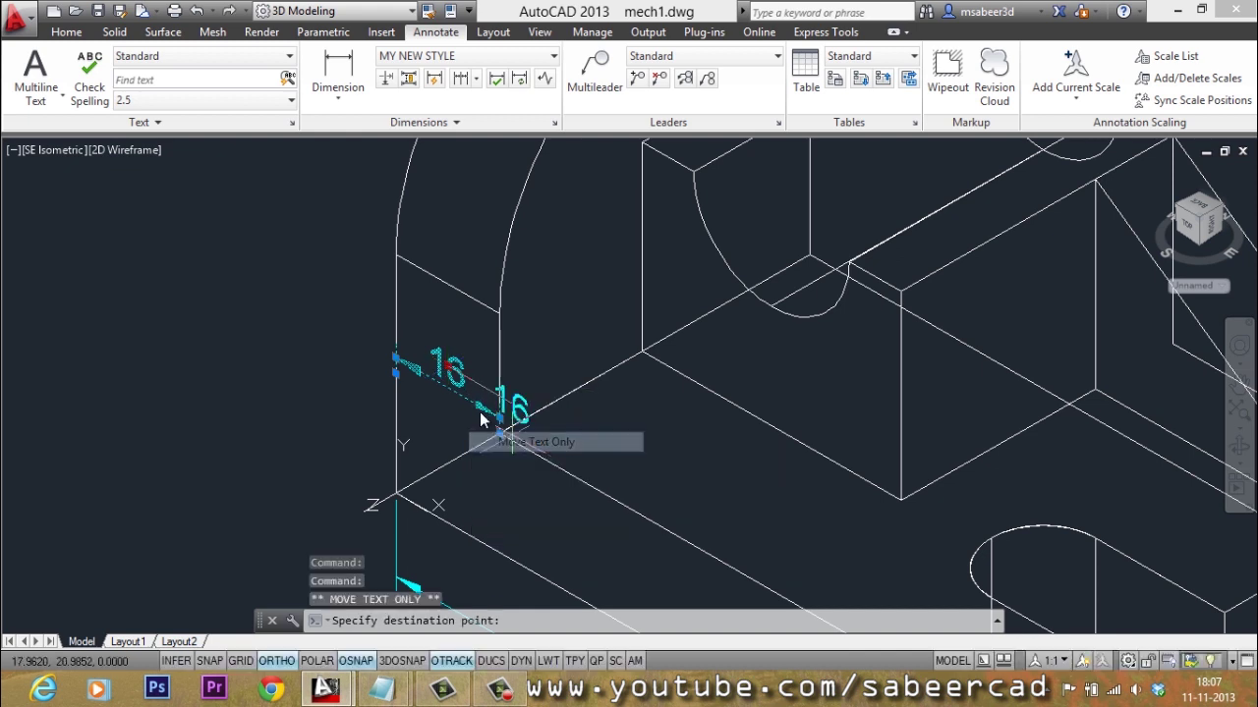
pyautogui.click(356, 332)
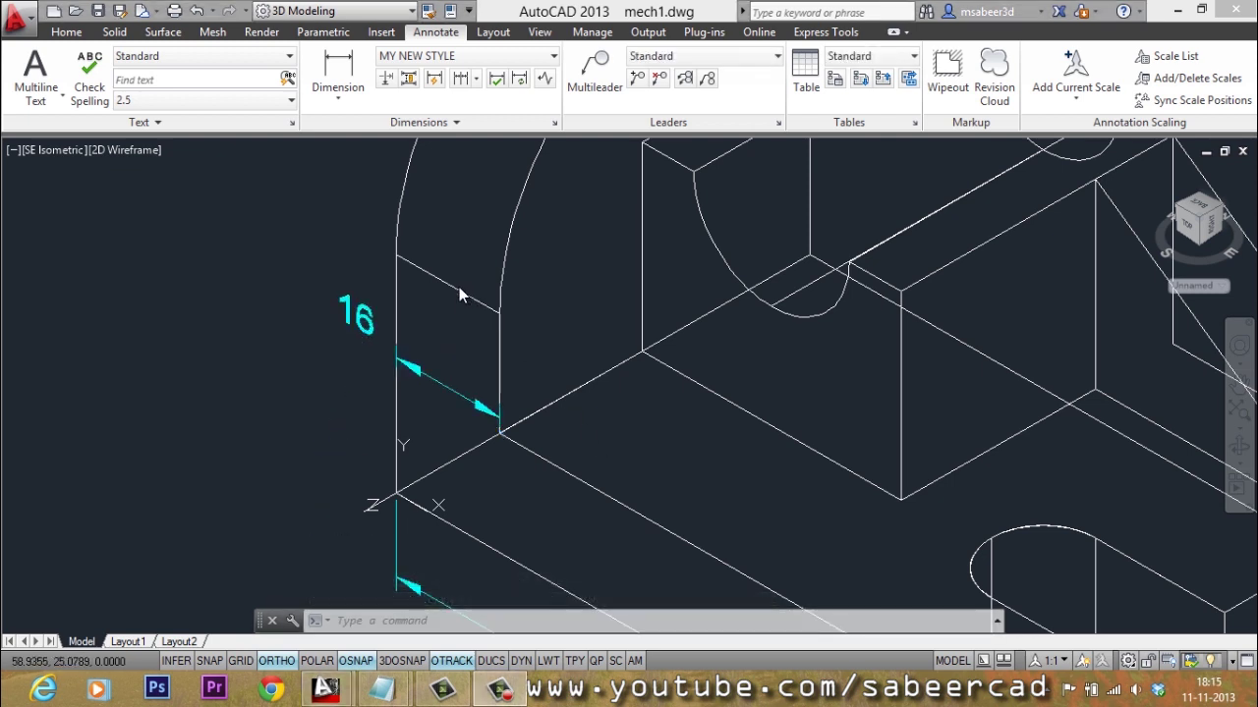
# Add a vertical 16 linear dimension on the slot's edge at the front edge's right end.
pyautogui.click(337, 98)
pyautogui.click(346, 137)
pyautogui.scroll(-3, 332, 190)
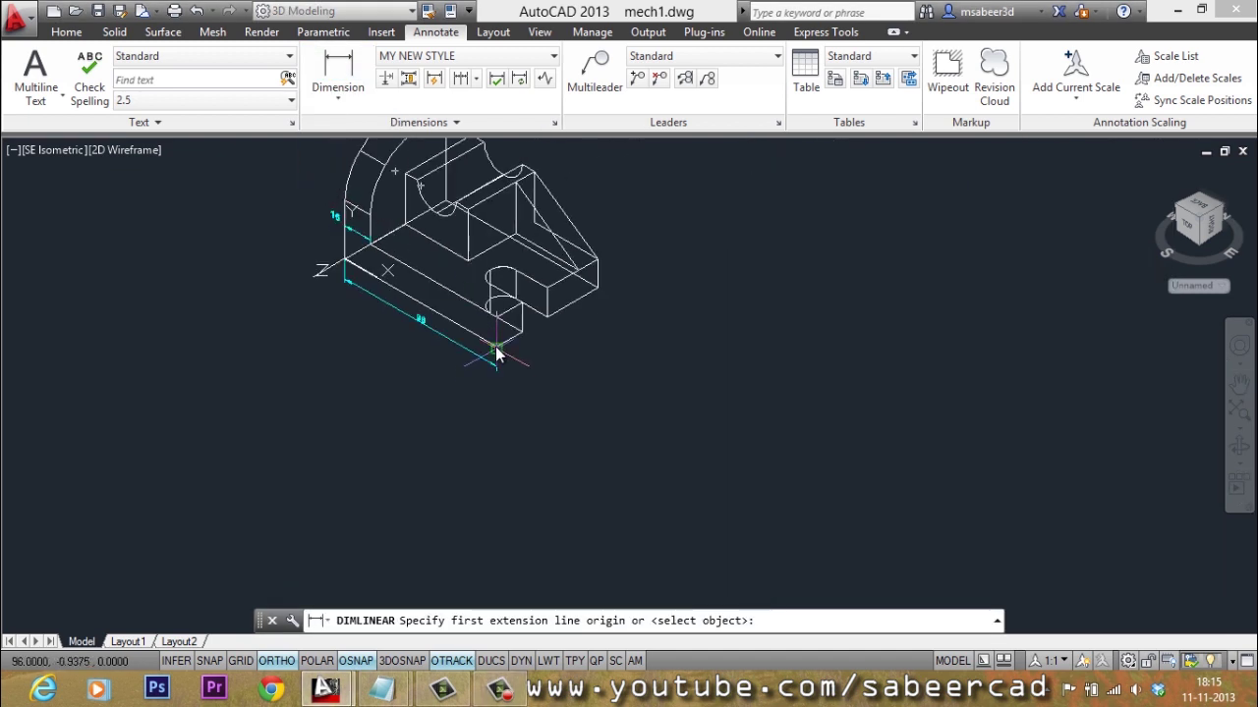
pyautogui.scroll(5, 501, 284)
pyautogui.click(488, 229)
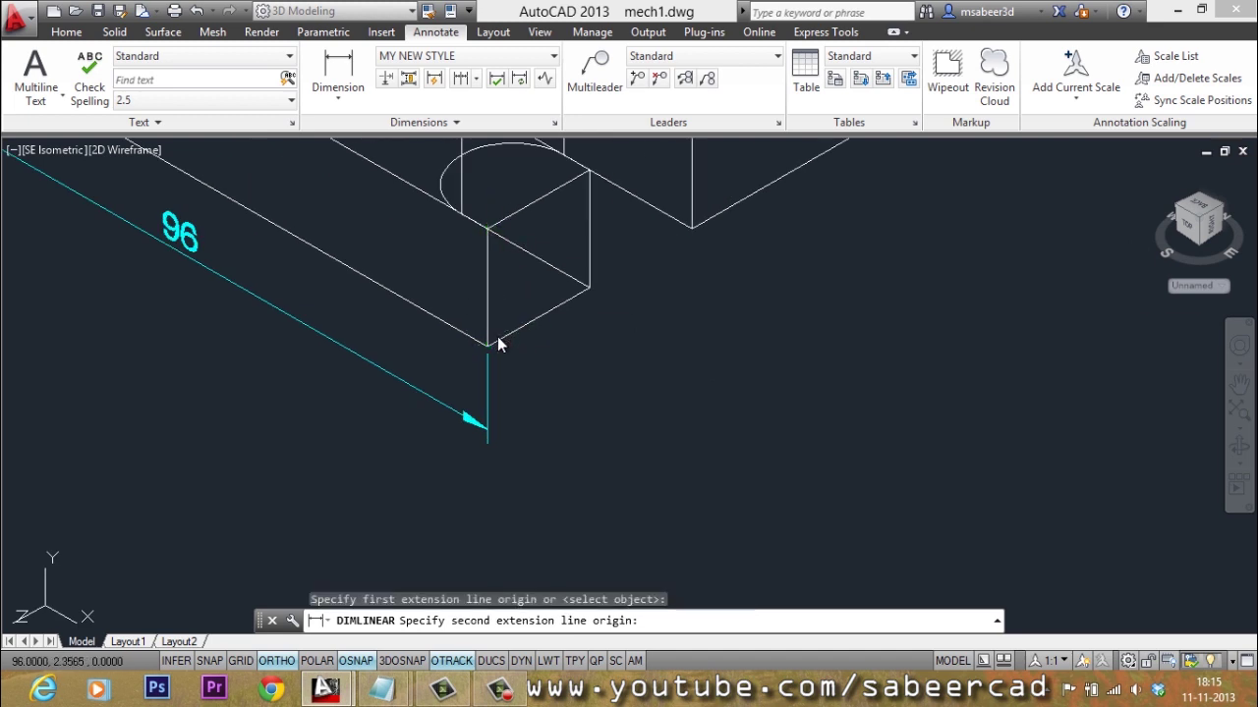
pyautogui.click(488, 344)
pyautogui.scroll(2, 515, 290)
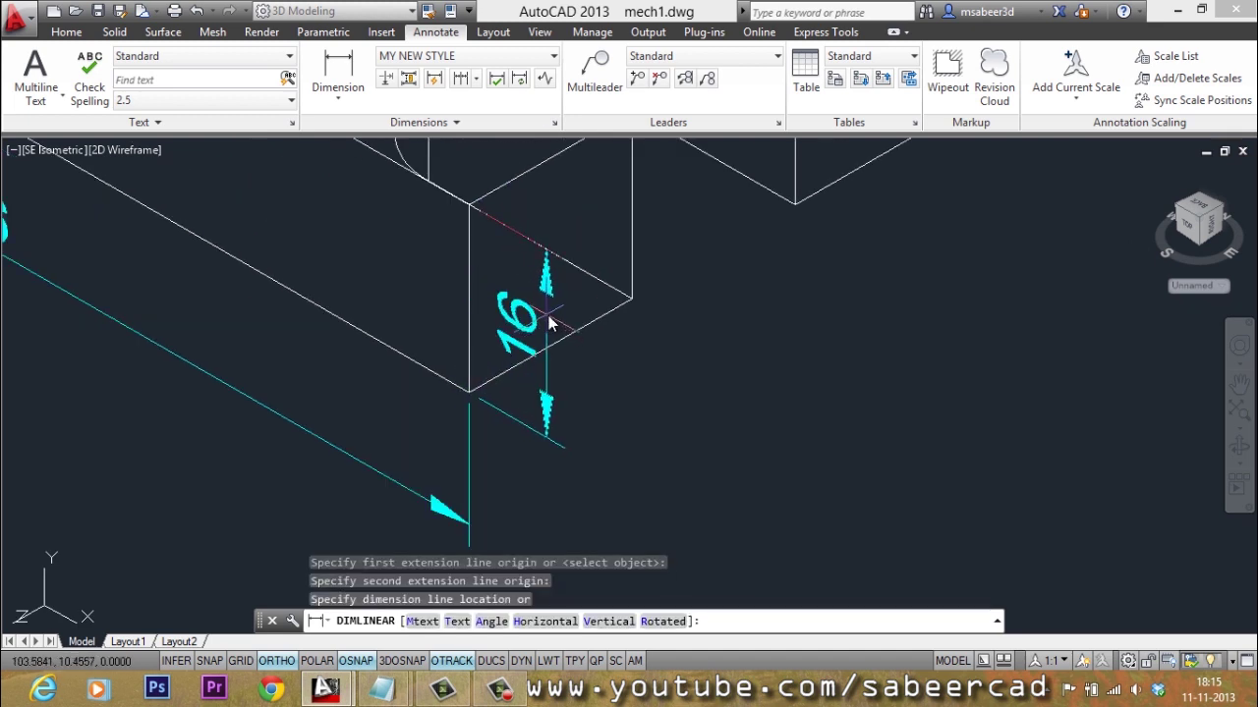
pyautogui.click(552, 314)
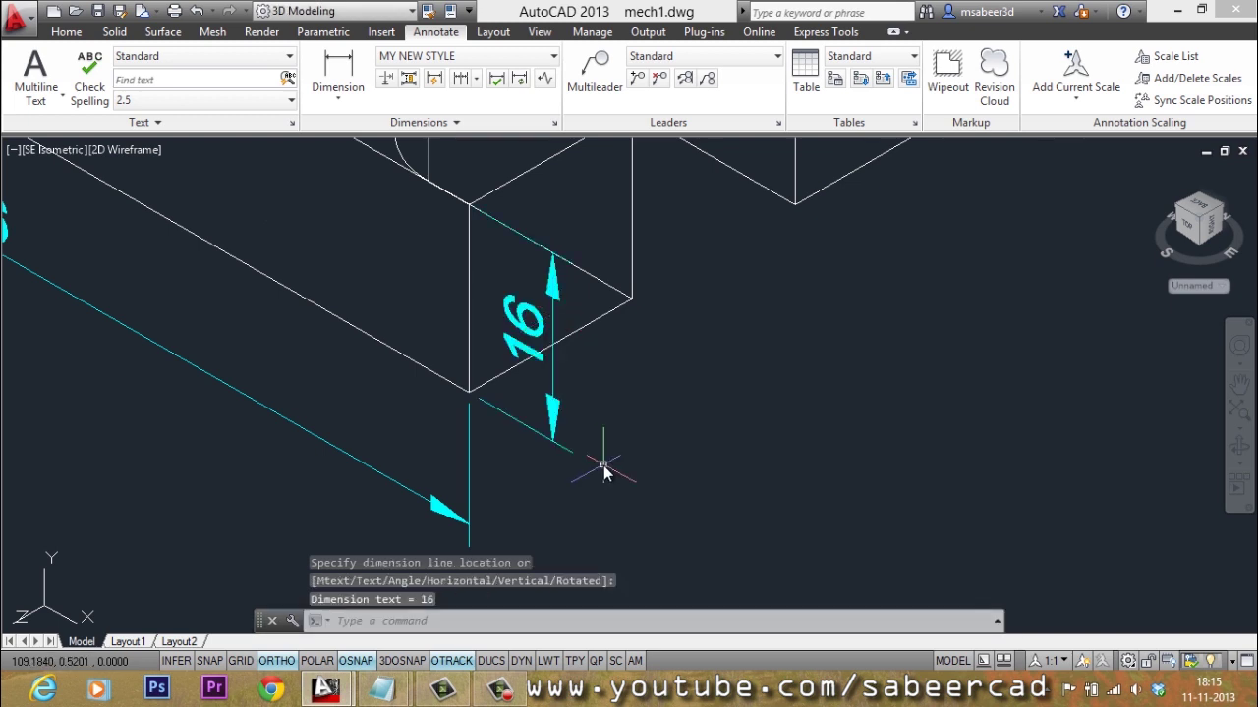
pyautogui.scroll(-4, 590, 432)
pyautogui.scroll(2, 628, 442)
pyautogui.scroll(1, 668, 491)
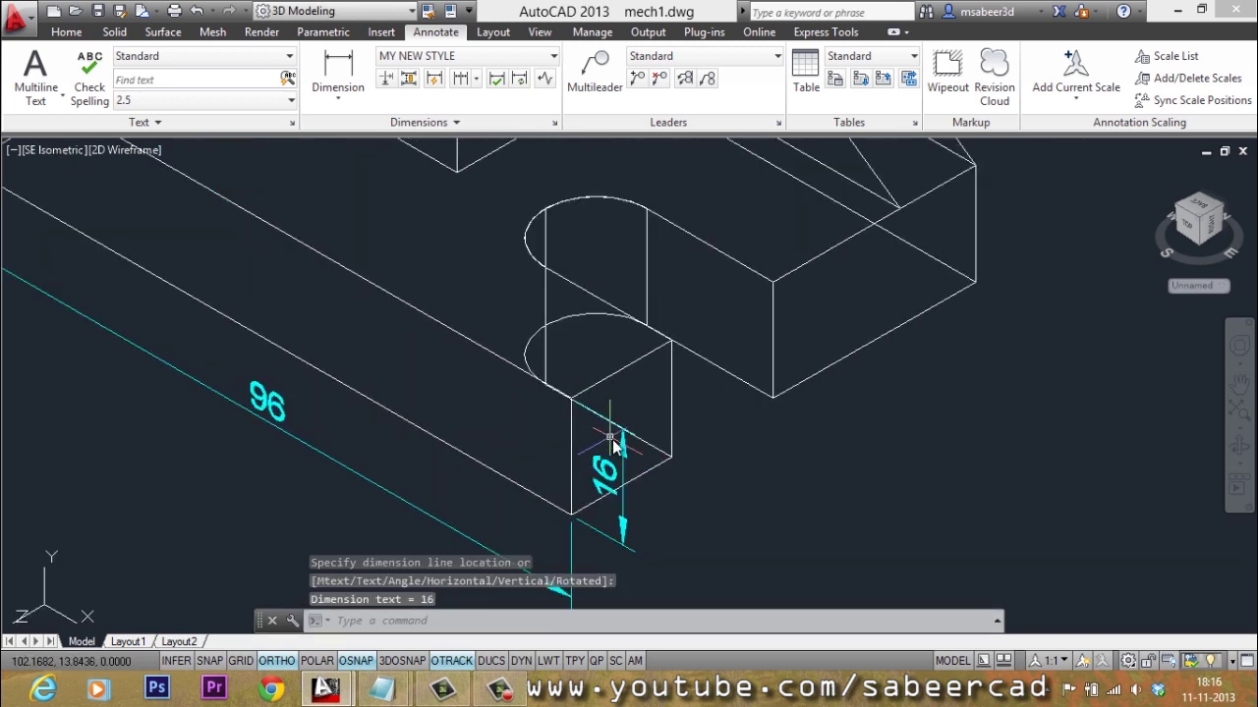
pyautogui.scroll(-2, 695, 525)
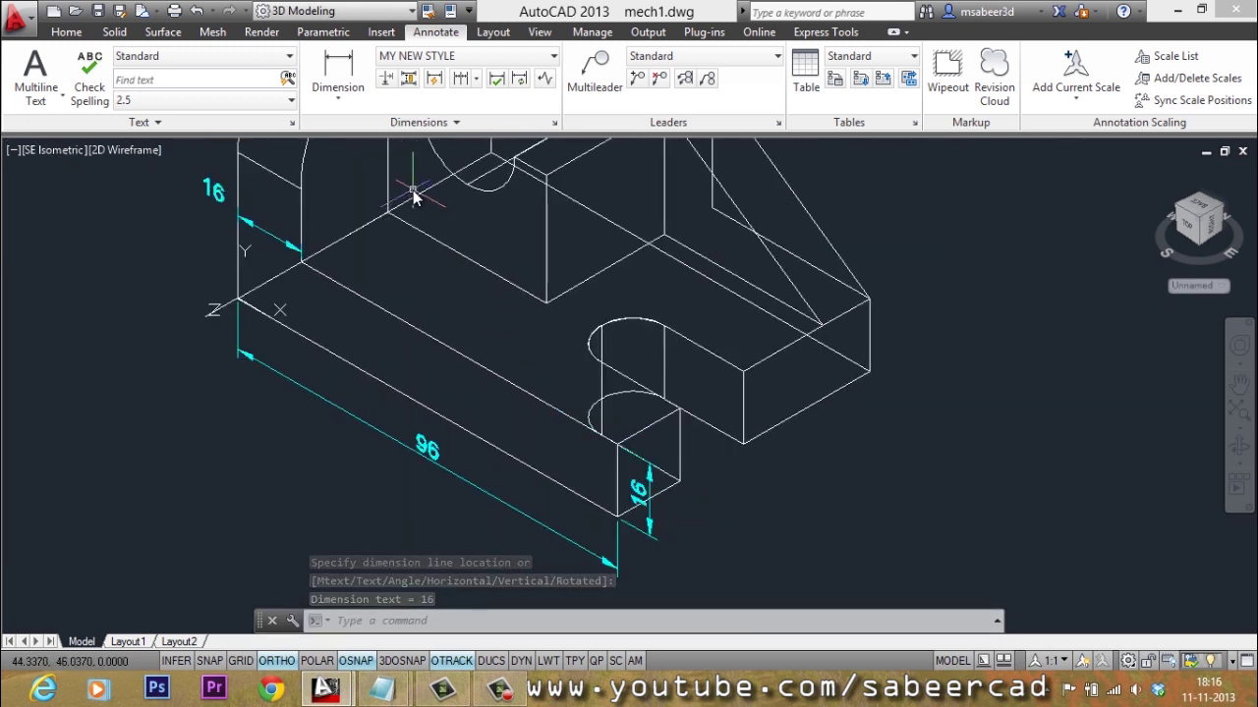
pyautogui.scroll(2, 414, 196)
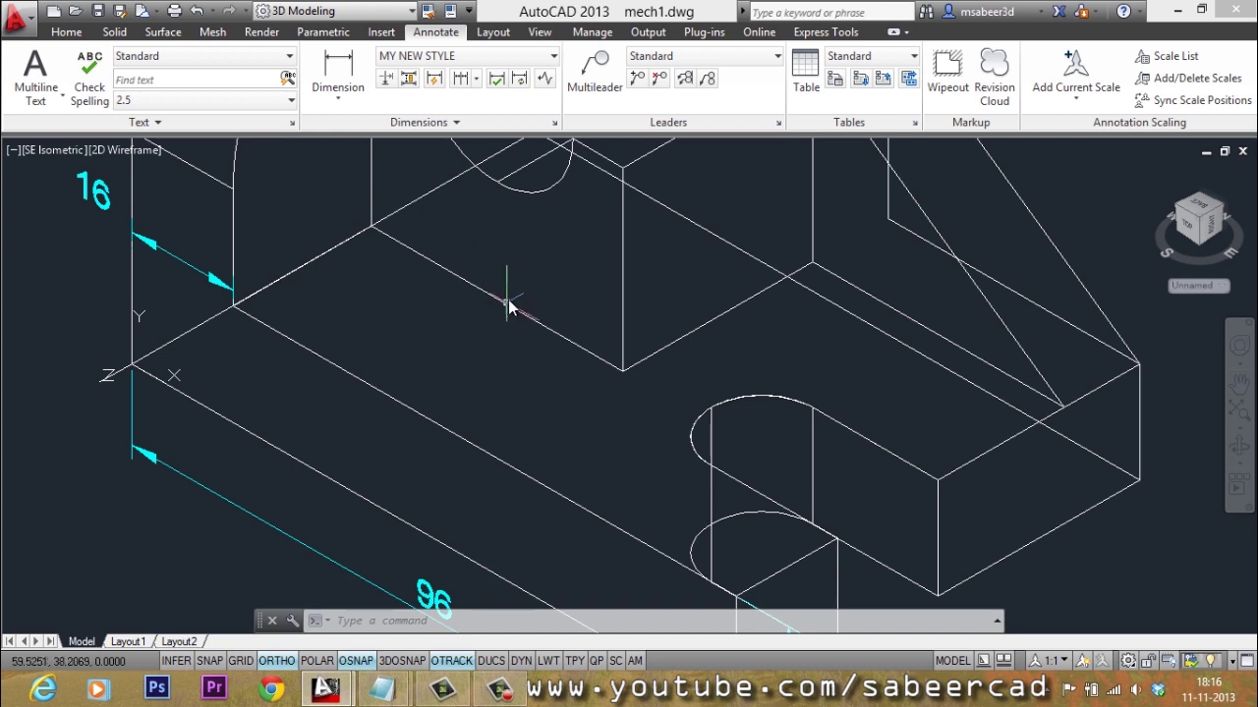
# Move the UCS origin to the corner where the upright block meets the base top.
pyautogui.click(134, 366)
pyautogui.click(542, 31)
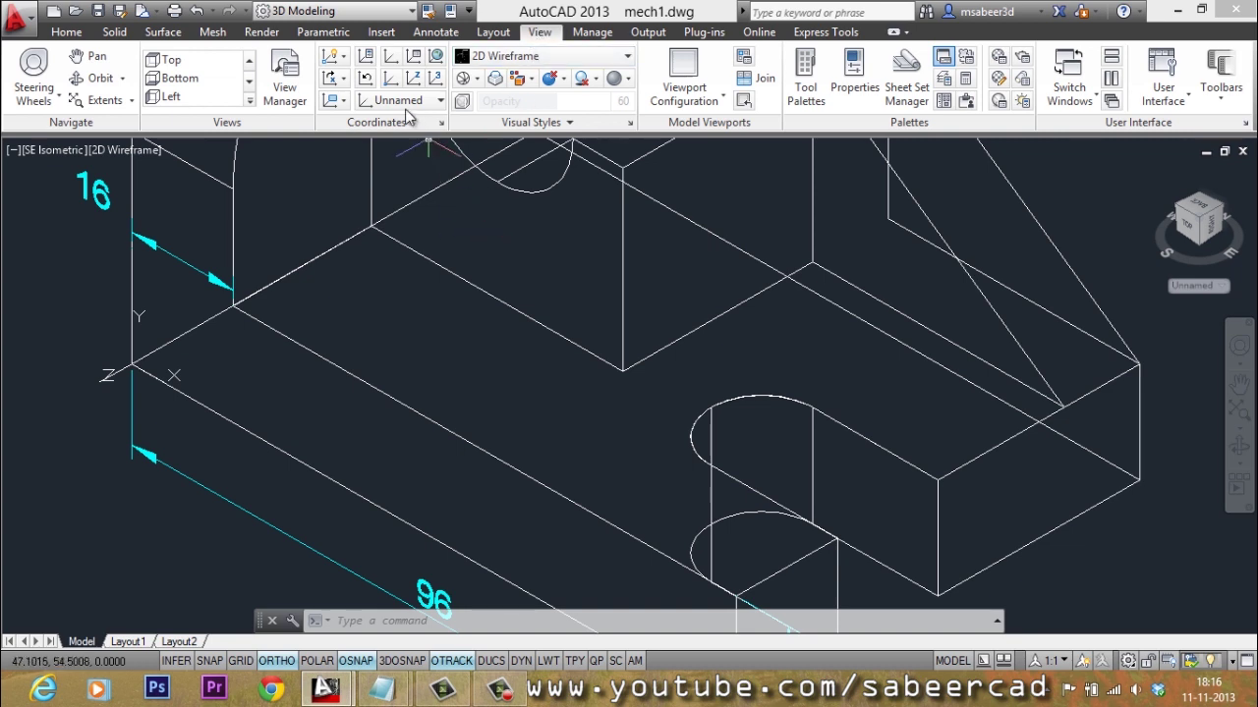
pyautogui.click(390, 79)
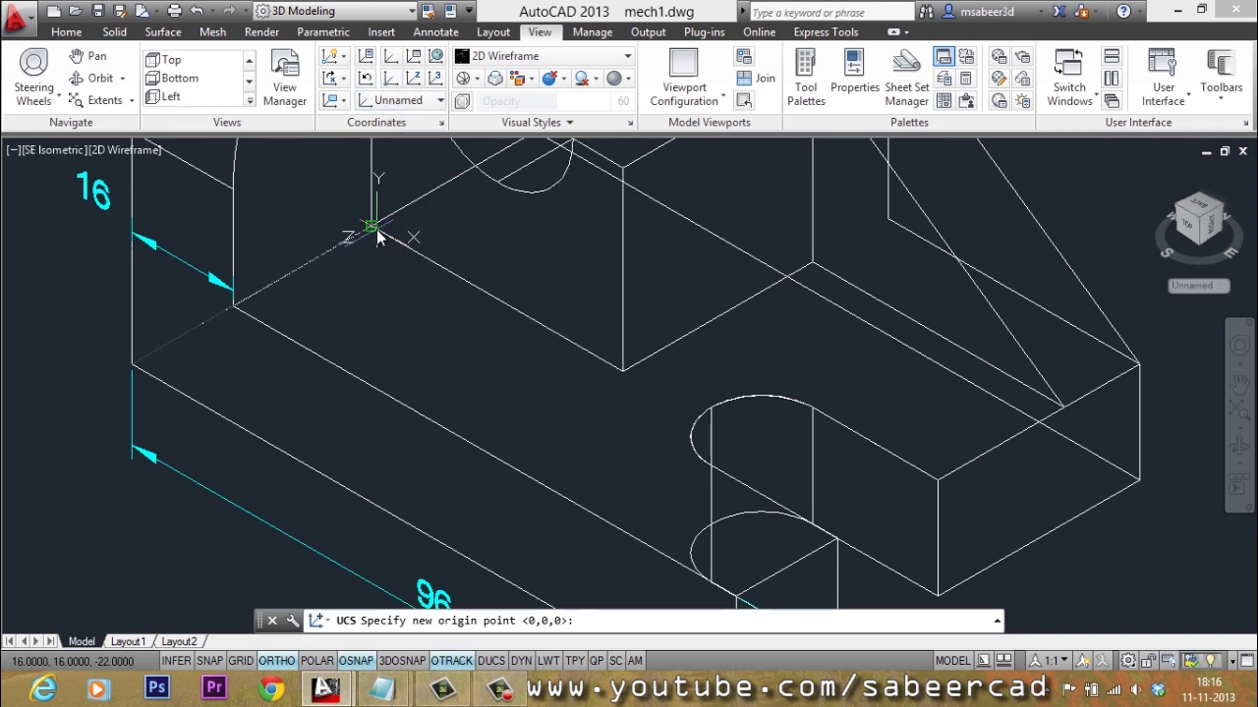
pyautogui.click(376, 229)
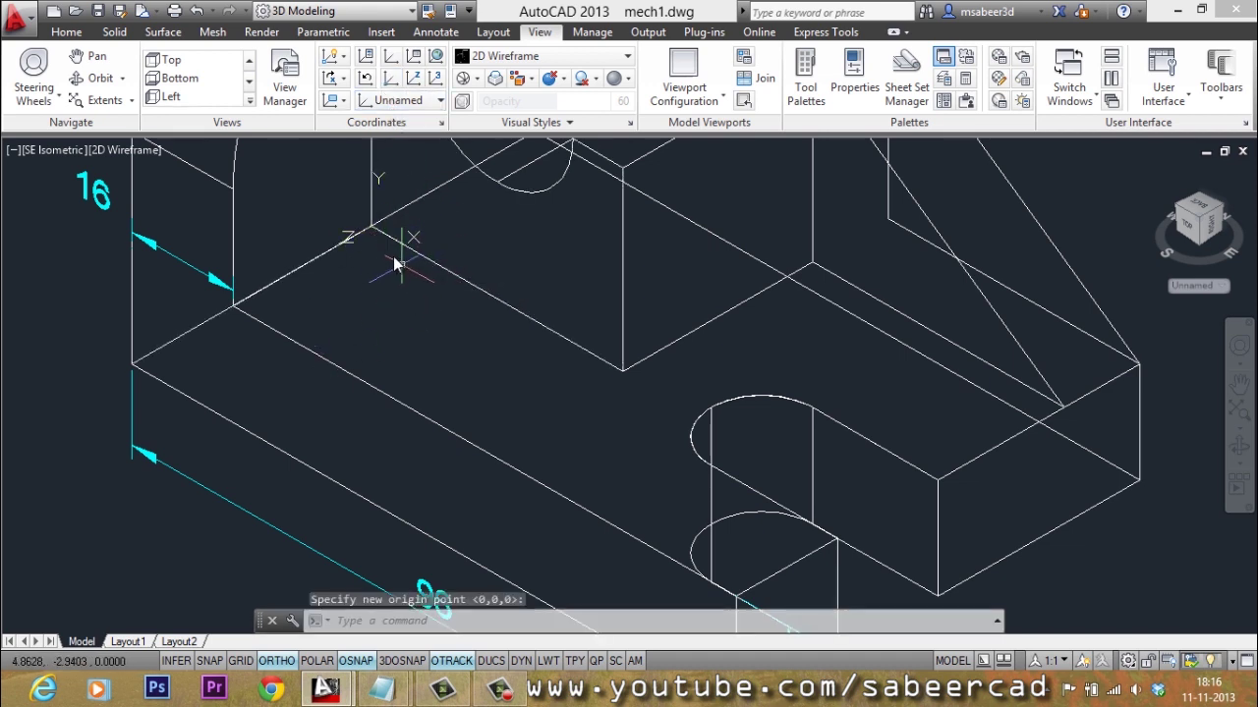
pyautogui.scroll(-3, 381, 472)
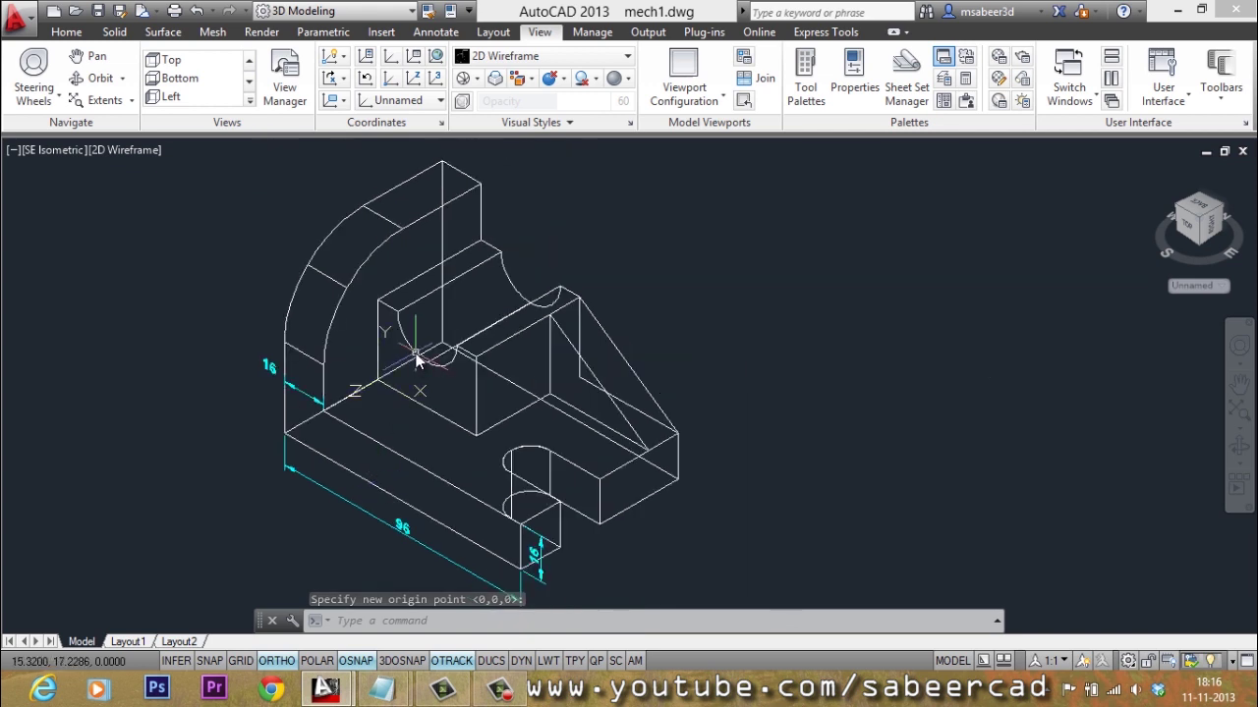
pyautogui.scroll(2, 414, 362)
pyautogui.scroll(2, 367, 405)
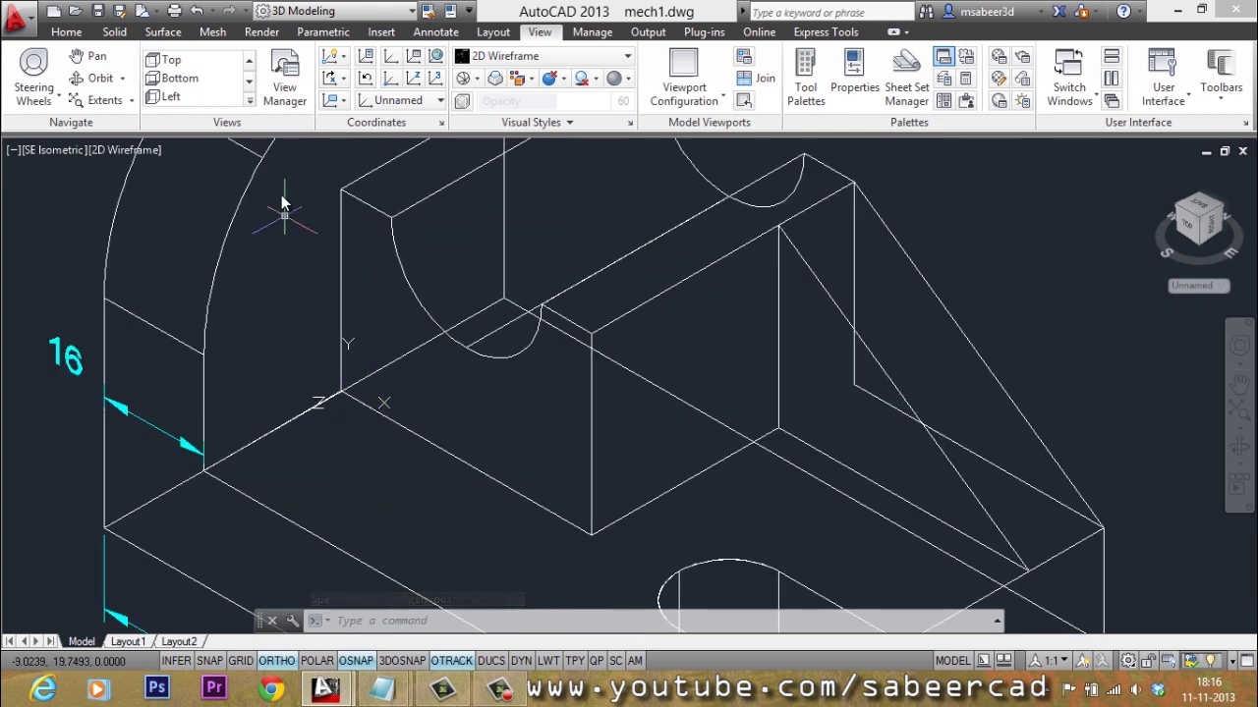
# Add a 40 linear dimension along the base's top edge in front of the upright.
pyautogui.click(432, 34)
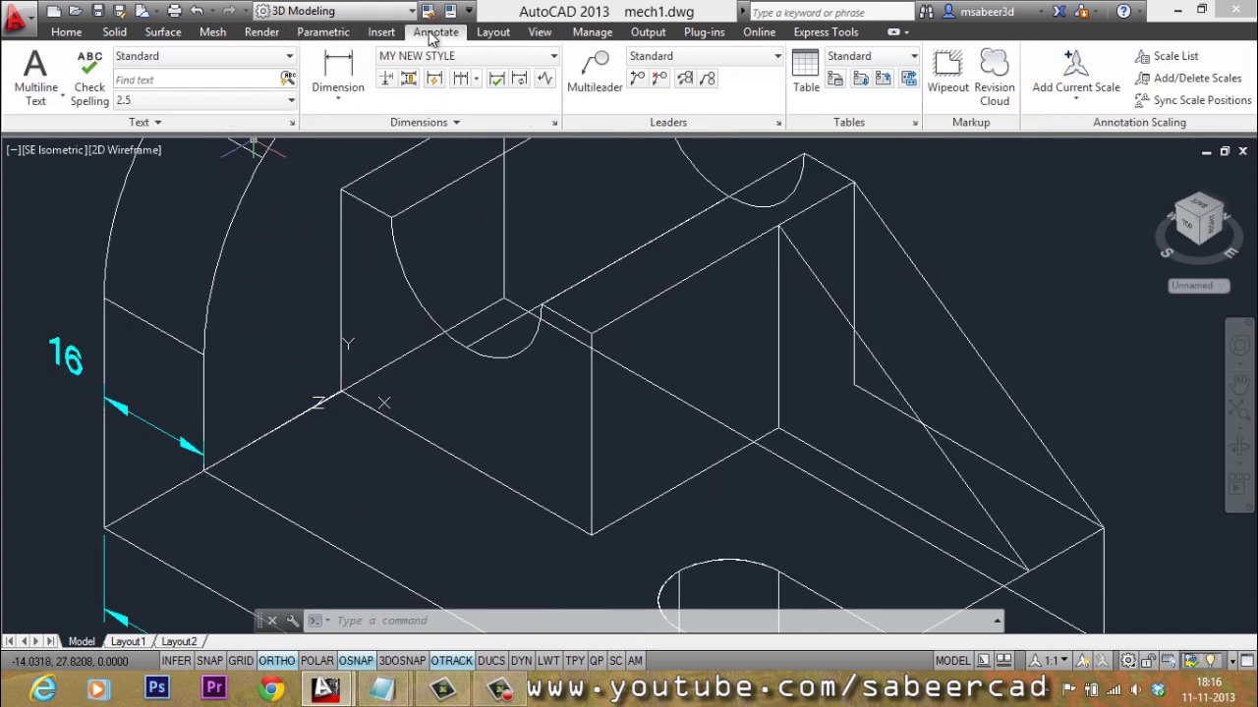
pyautogui.click(338, 98)
pyautogui.click(350, 145)
pyautogui.click(343, 395)
pyautogui.click(573, 532)
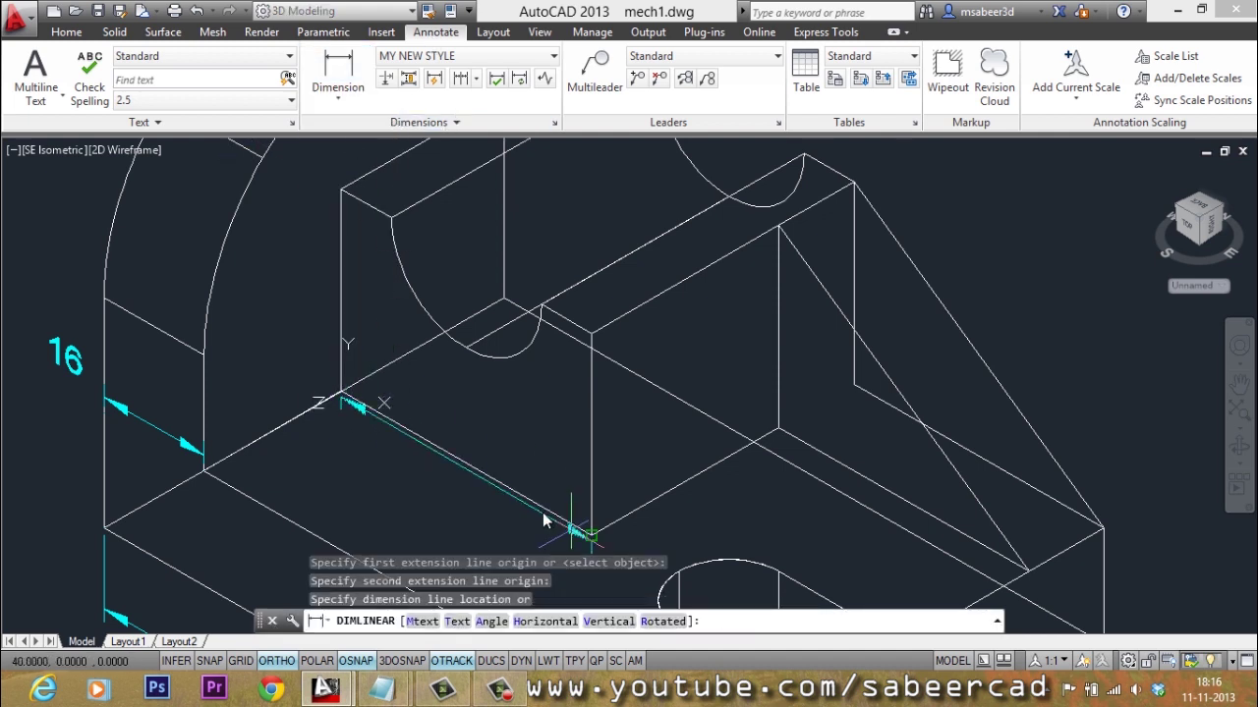
pyautogui.click(488, 427)
pyautogui.scroll(-5, 418, 329)
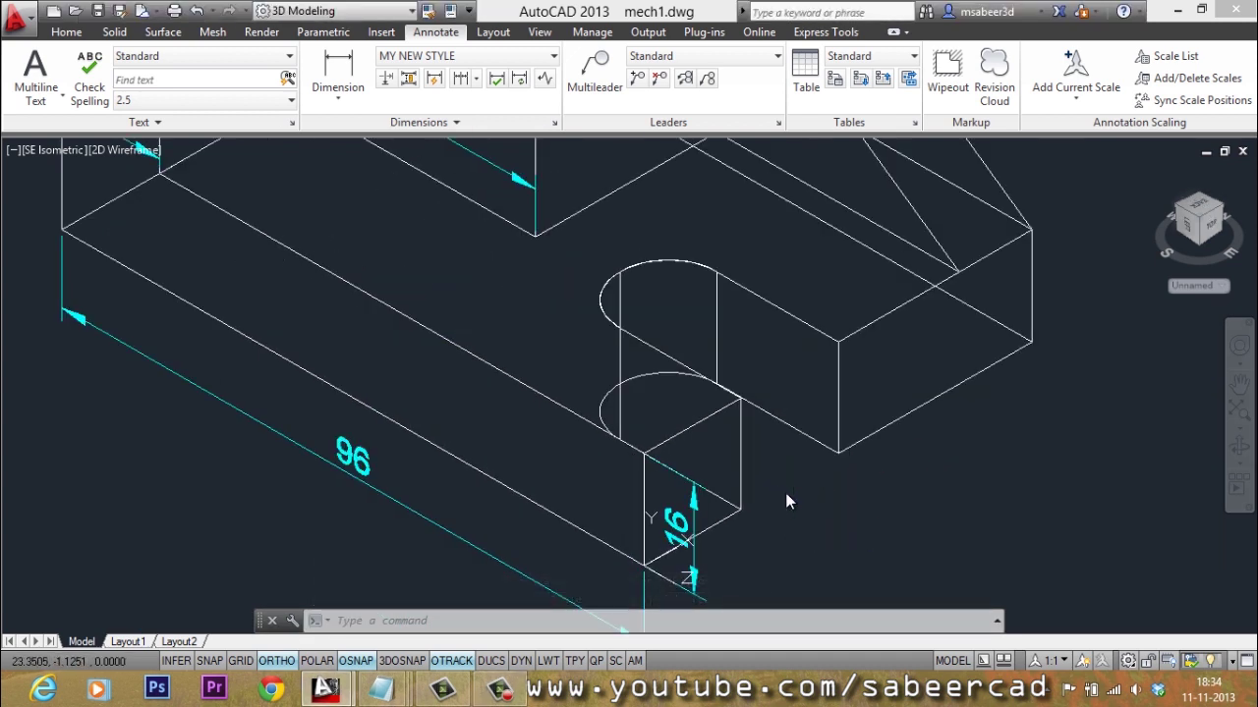
pyautogui.scroll(-3, 791, 482)
pyautogui.scroll(3, 792, 466)
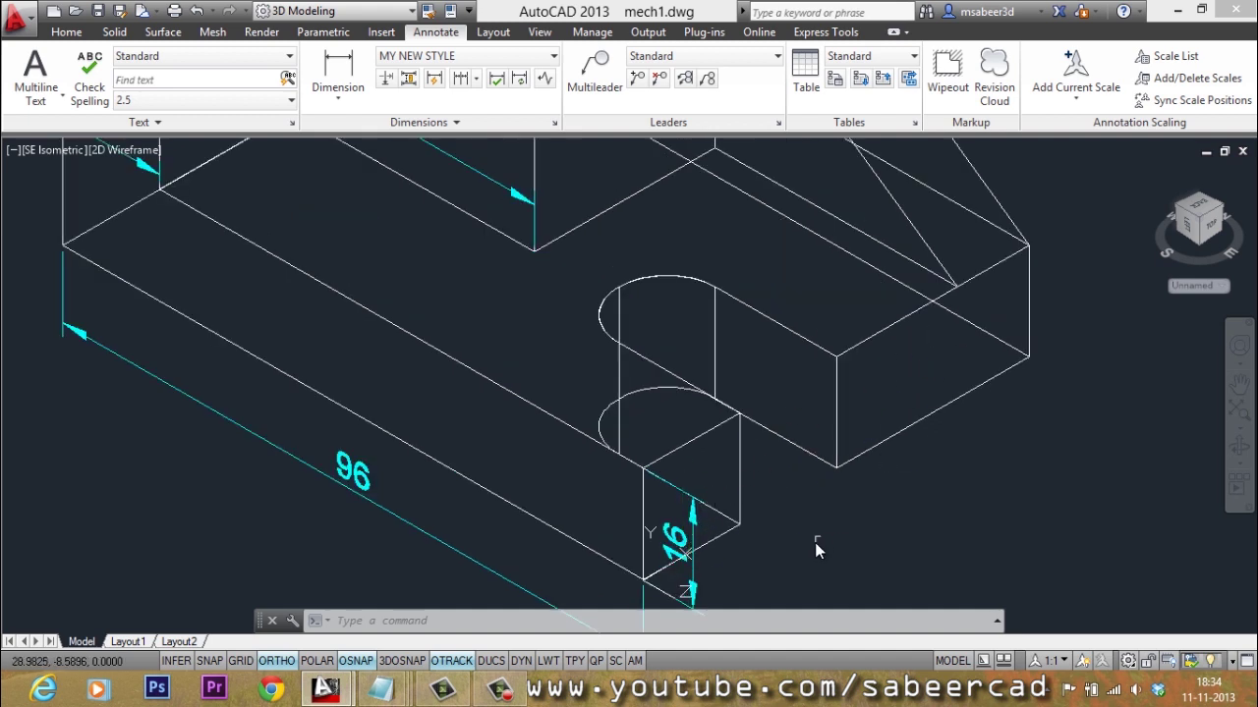
pyautogui.scroll(-3, 815, 543)
pyautogui.scroll(3, 753, 553)
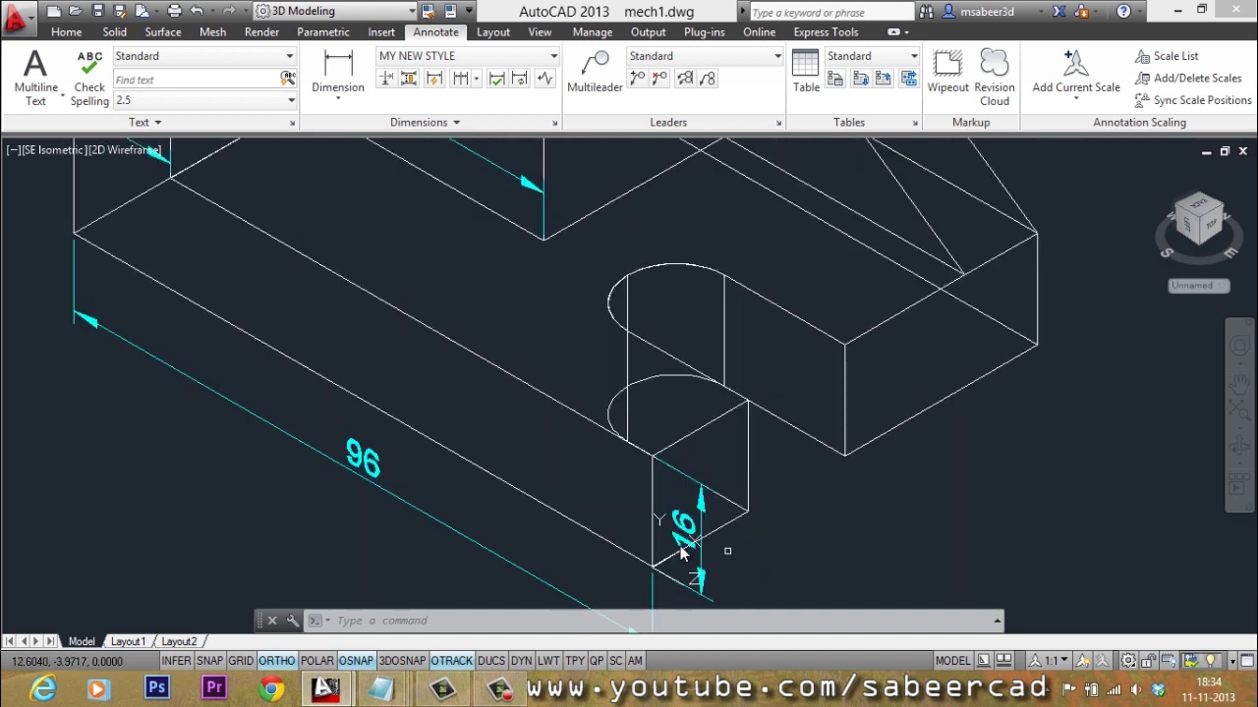
pyautogui.scroll(-3, 722, 482)
pyautogui.scroll(3, 713, 504)
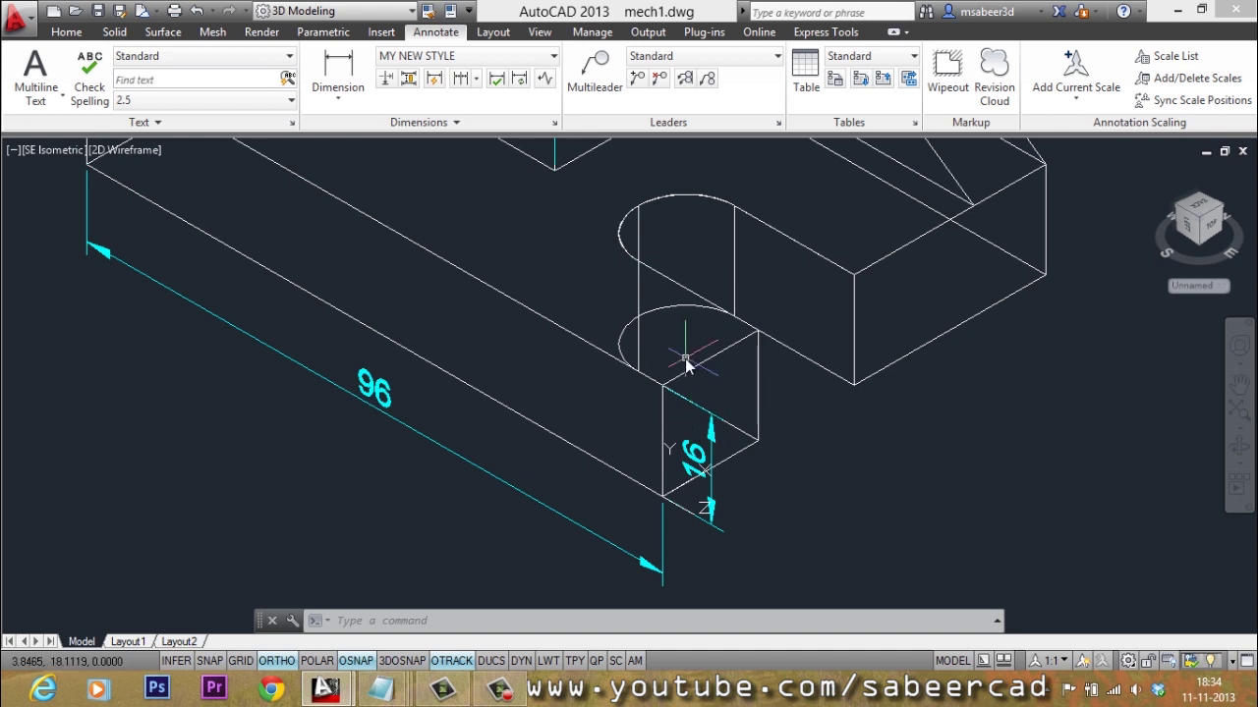
# Define a 3-point UCS on the slot's end face, with its origin at the face's lower corner.
pyautogui.click(542, 32)
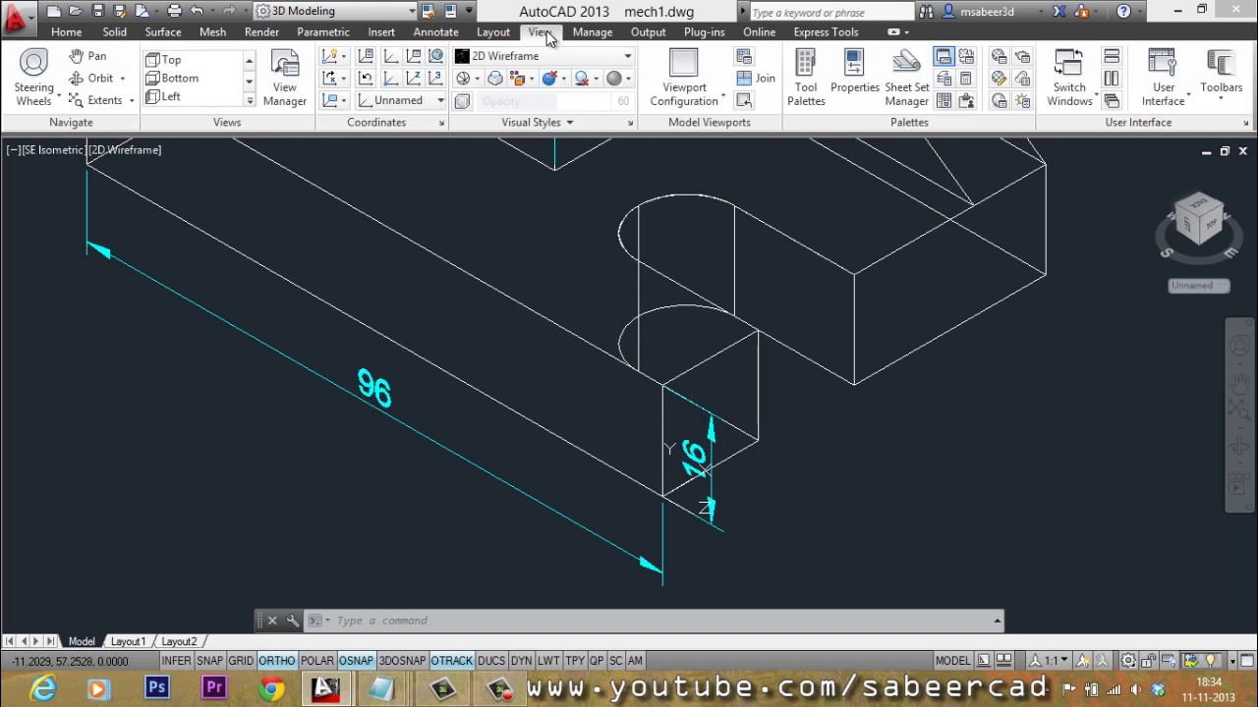
pyautogui.click(435, 78)
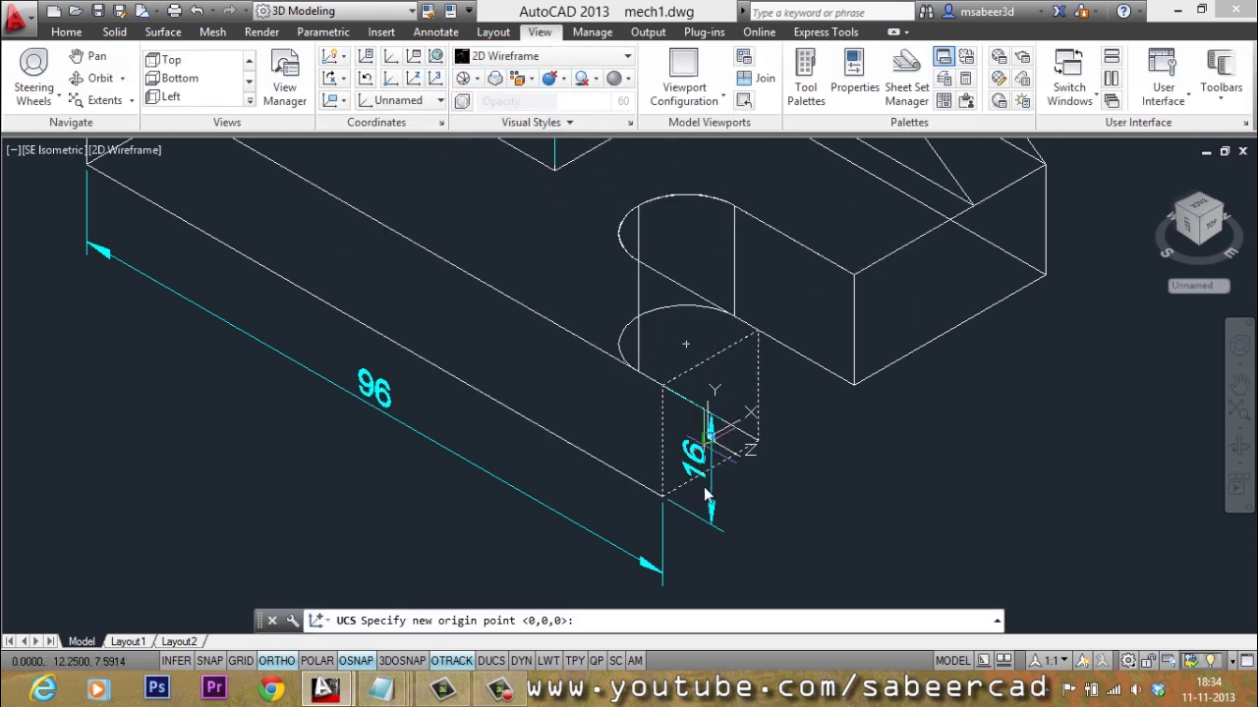
pyautogui.scroll(2, 681, 476)
pyautogui.scroll(2, 680, 475)
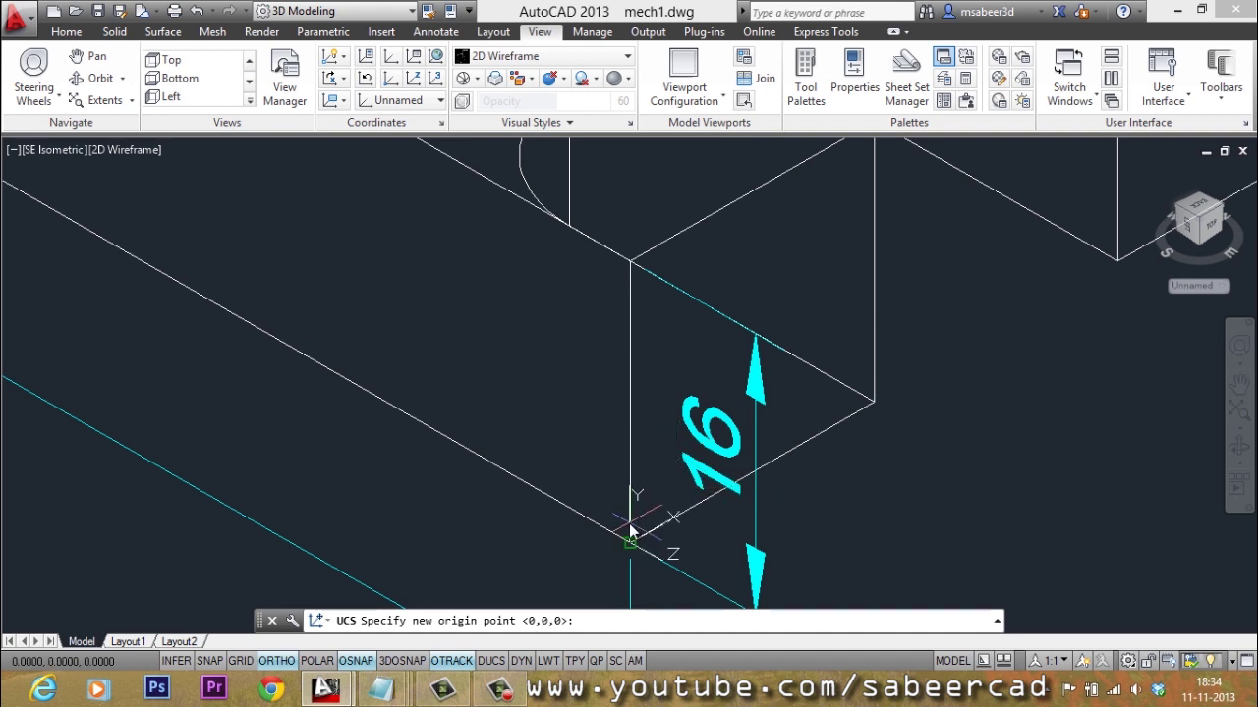
pyautogui.click(629, 532)
pyautogui.click(860, 403)
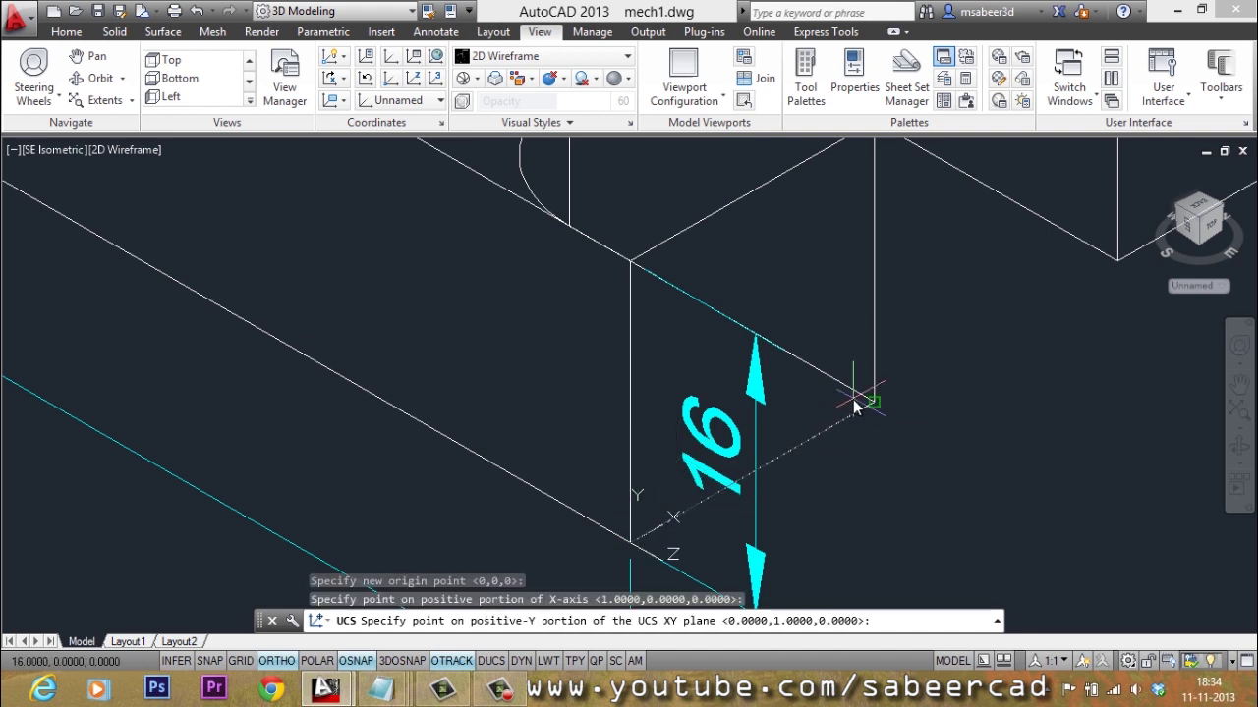
pyautogui.click(629, 353)
pyautogui.scroll(-3, 507, 402)
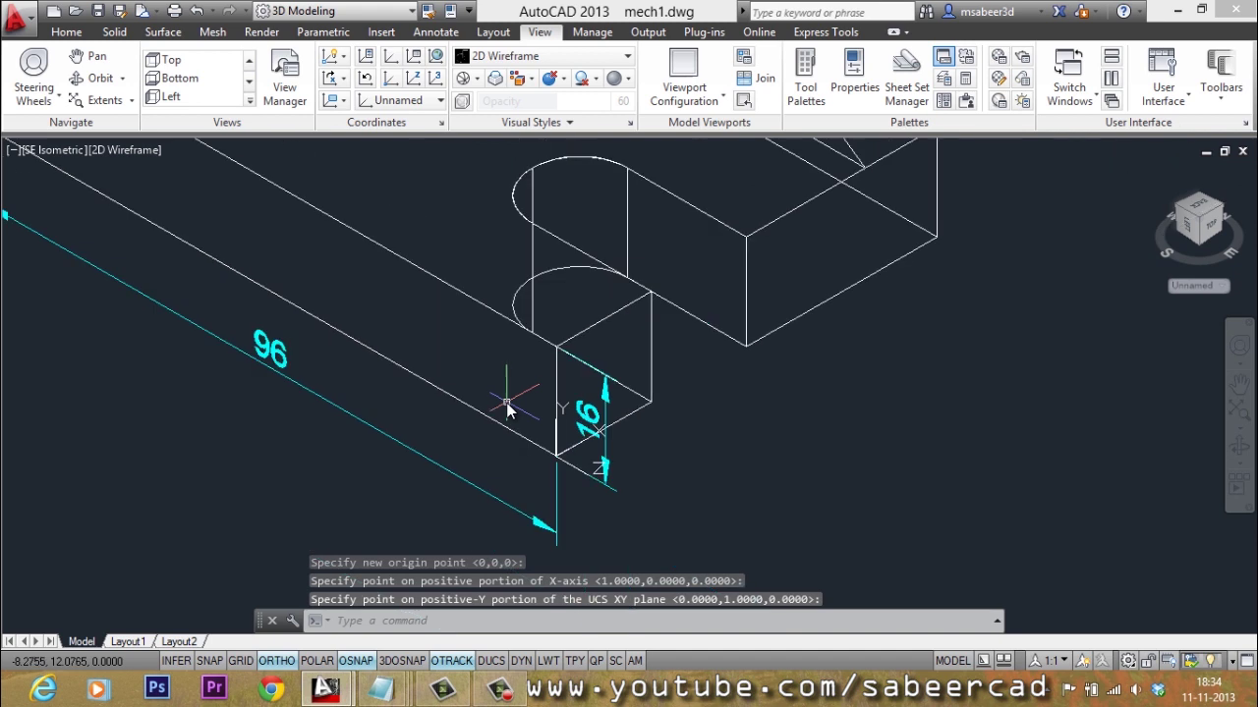
pyautogui.scroll(-3, 571, 480)
pyautogui.scroll(3, 571, 465)
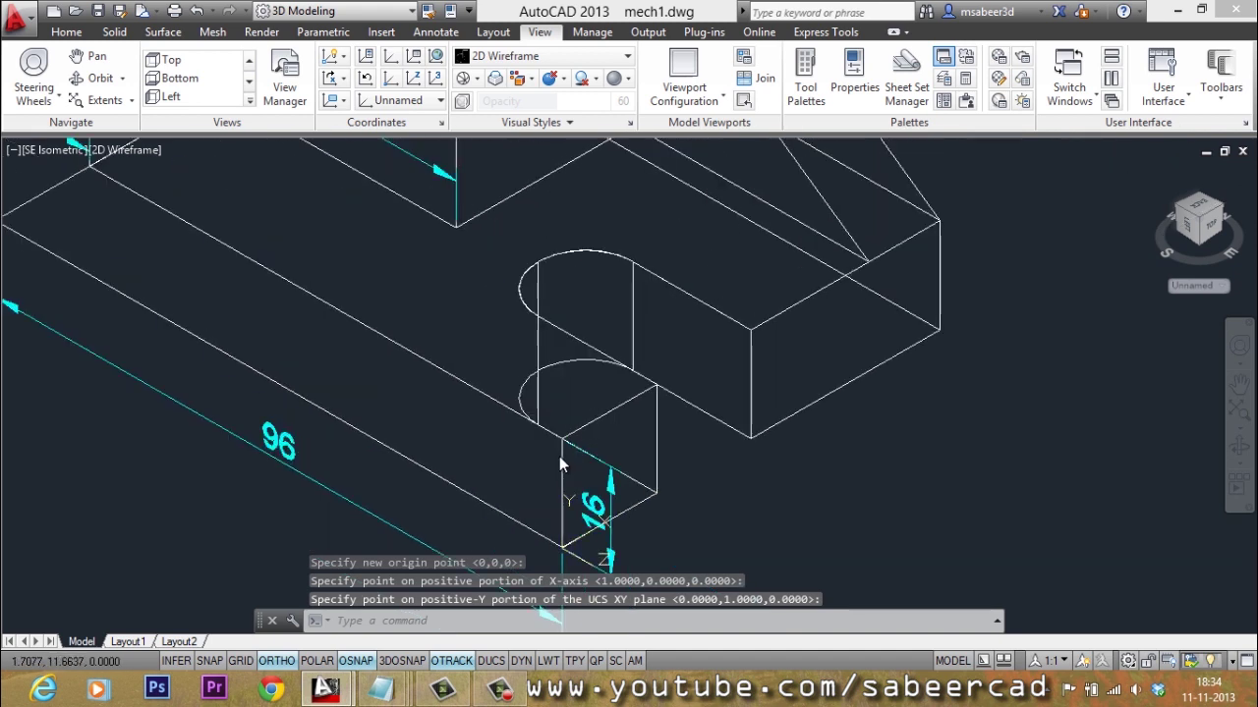
pyautogui.click(435, 31)
# Dimension the 64 width from the slot box corner to the right end corner.
pyautogui.click(338, 97)
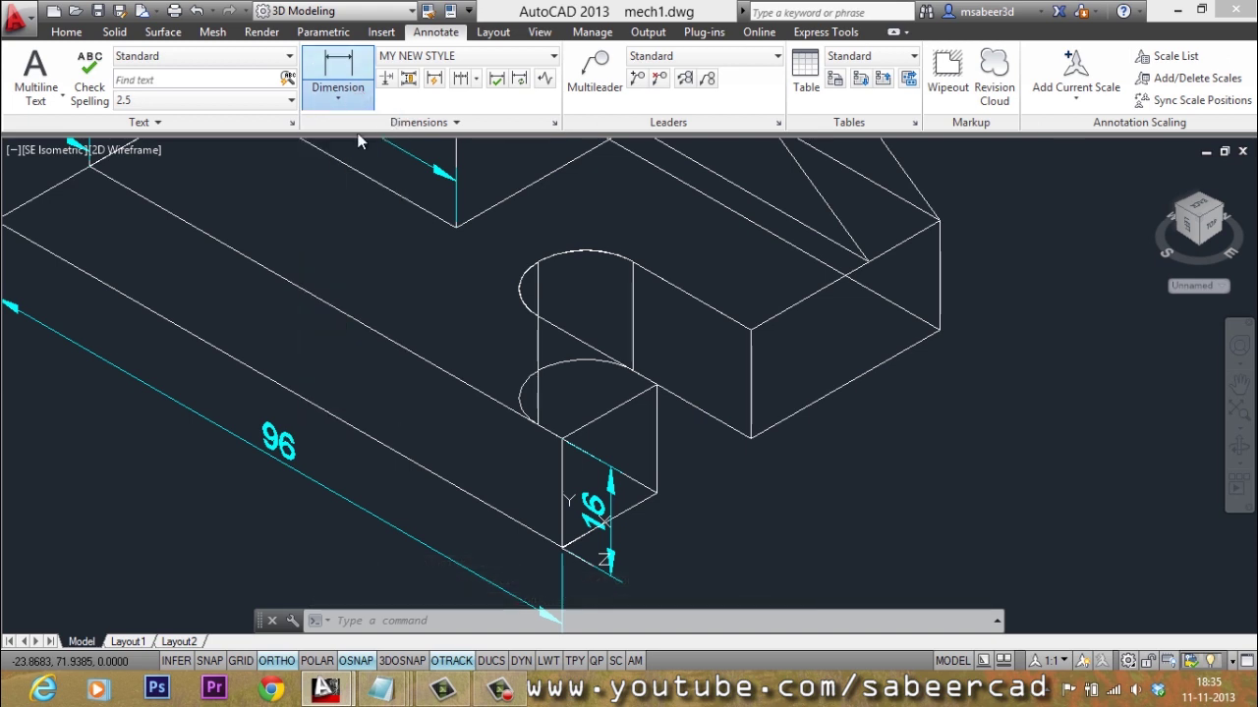
pyautogui.scroll(5, 570, 518)
pyautogui.click(561, 523)
pyautogui.scroll(-3, 407, 573)
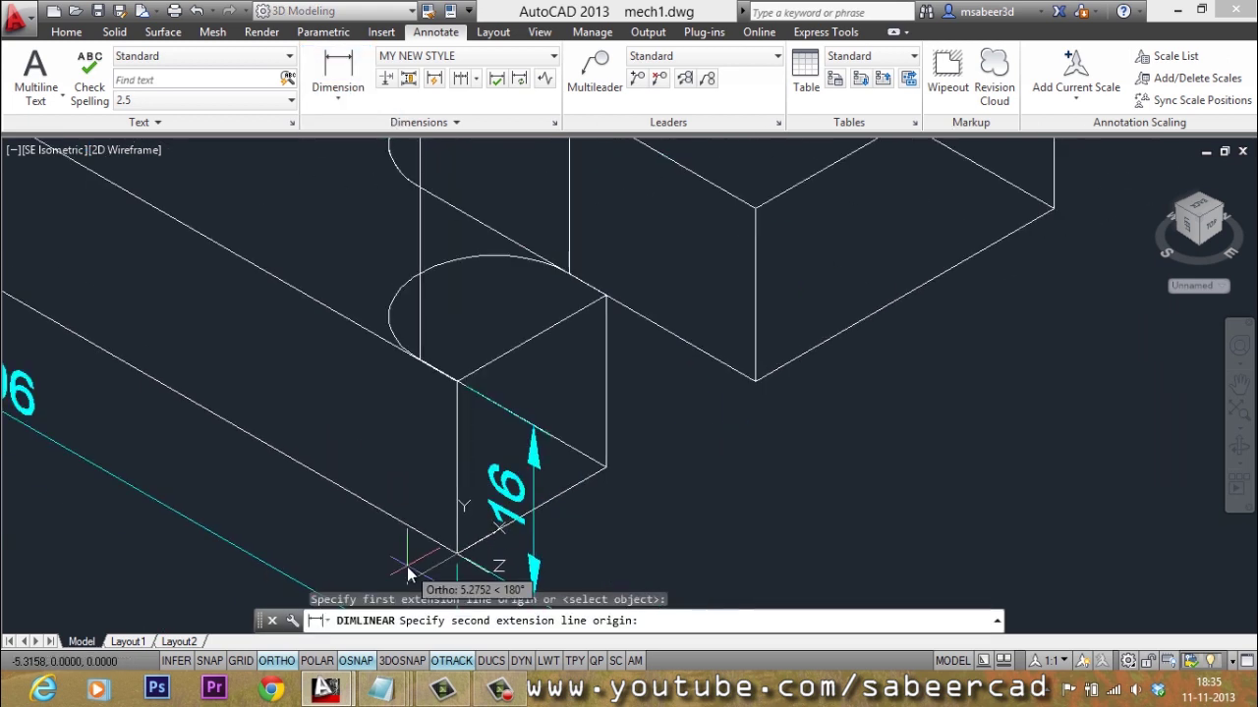
pyautogui.click(1054, 208)
pyautogui.scroll(-2, 762, 305)
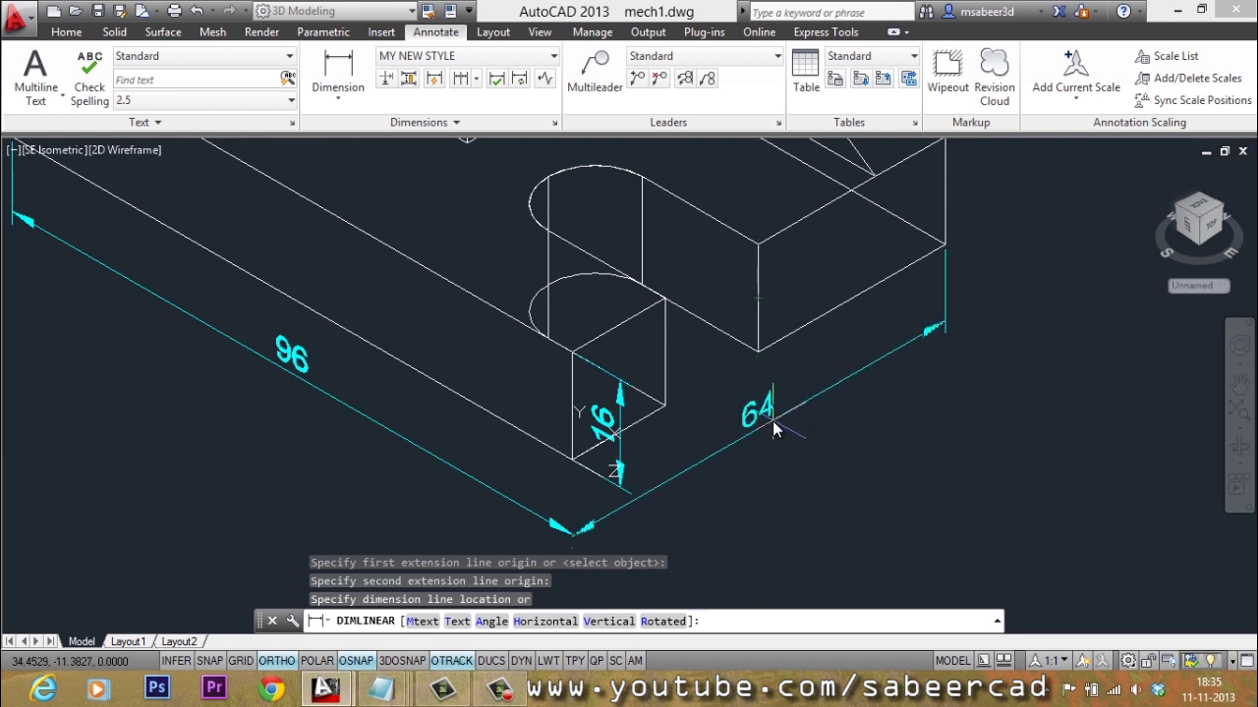
pyautogui.click(772, 421)
pyautogui.scroll(-3, 764, 550)
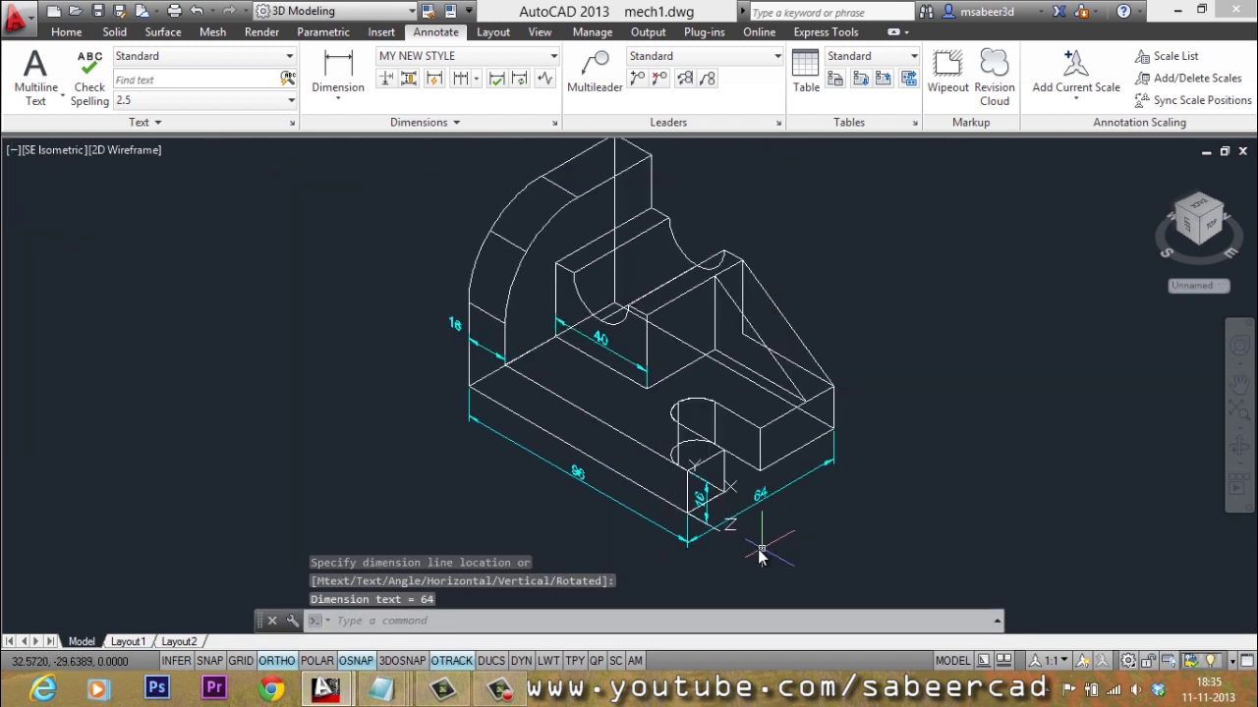
pyautogui.scroll(3, 807, 403)
pyautogui.scroll(2, 807, 398)
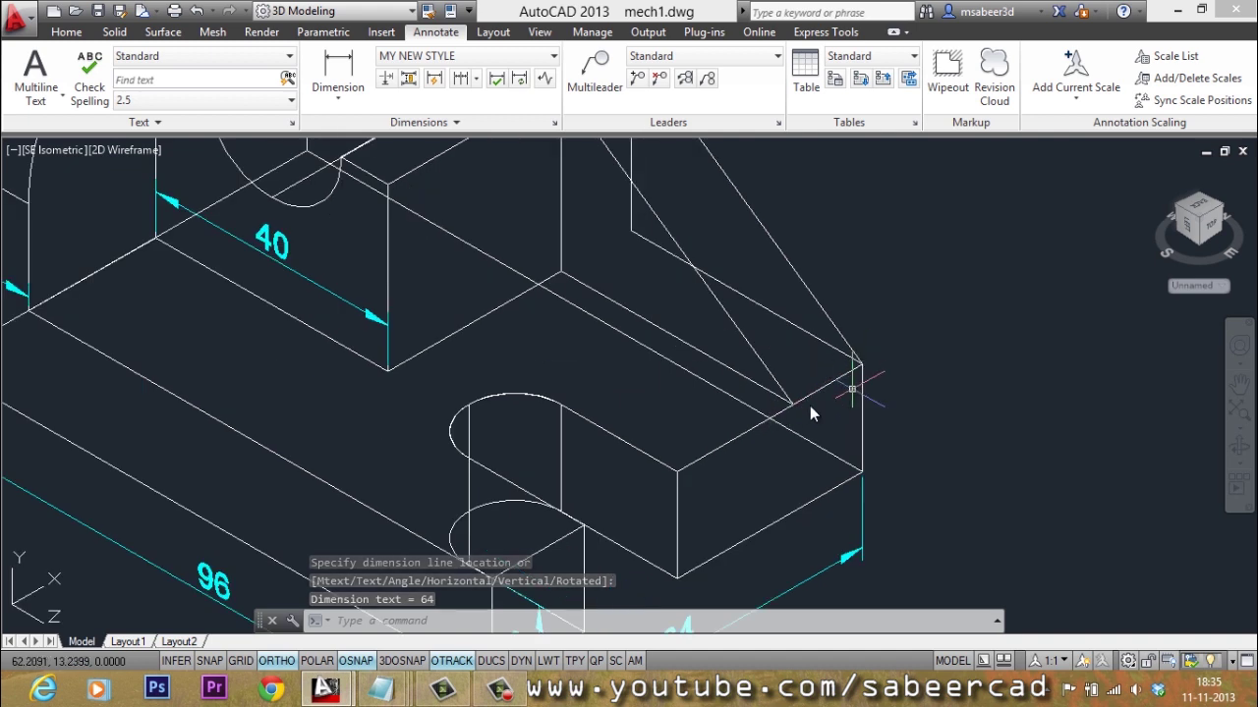
# Add a 12 linear dimension for the right end block's height and review all dimensions.
pyautogui.click(338, 102)
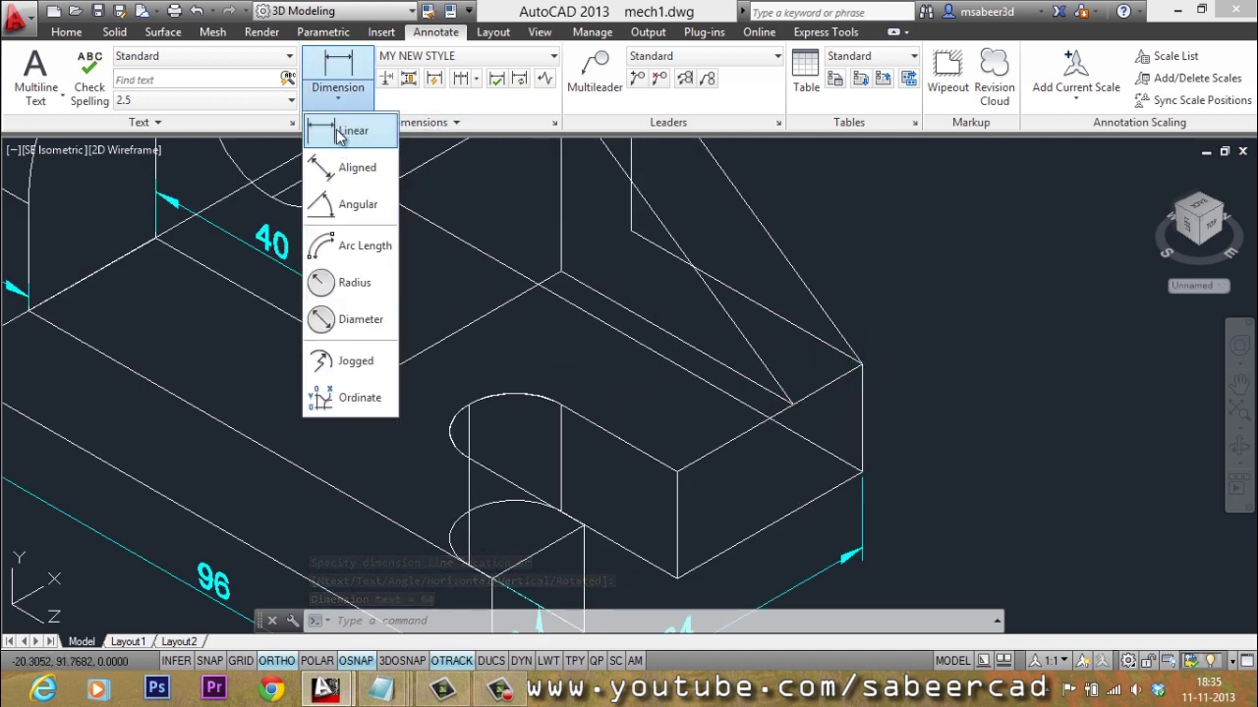
pyautogui.click(342, 132)
pyautogui.click(808, 402)
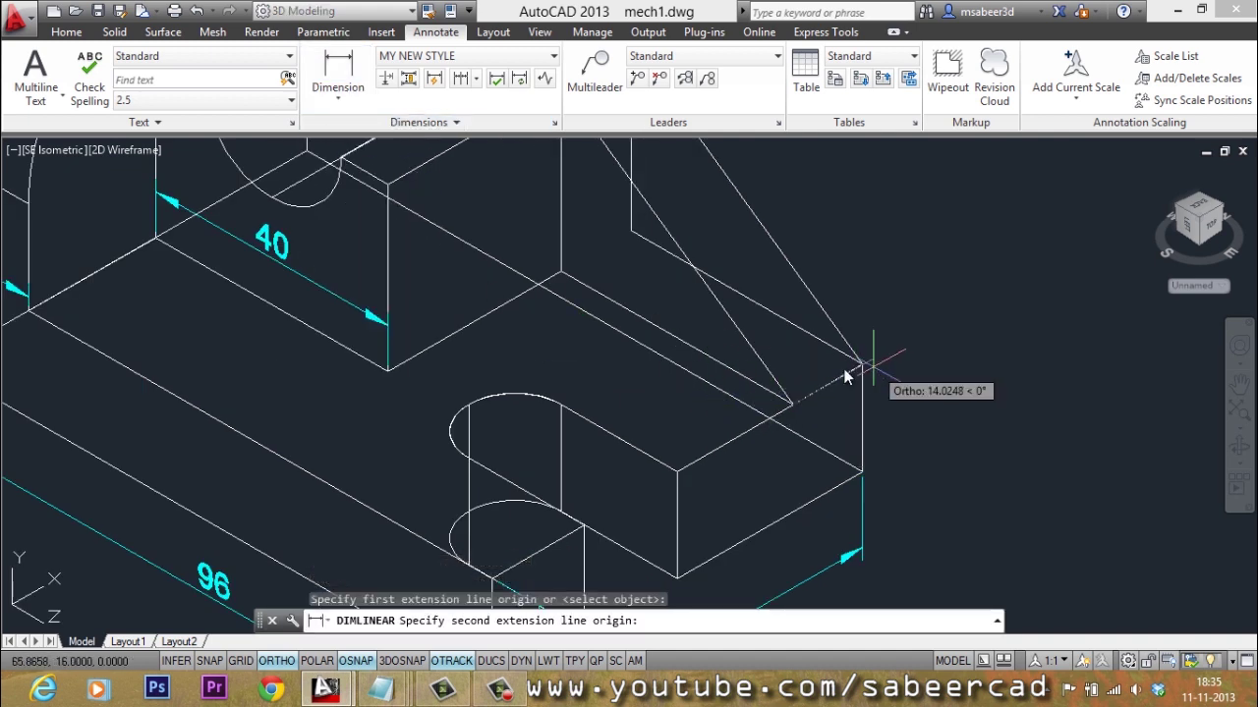
pyautogui.click(860, 365)
pyautogui.scroll(4, 825, 460)
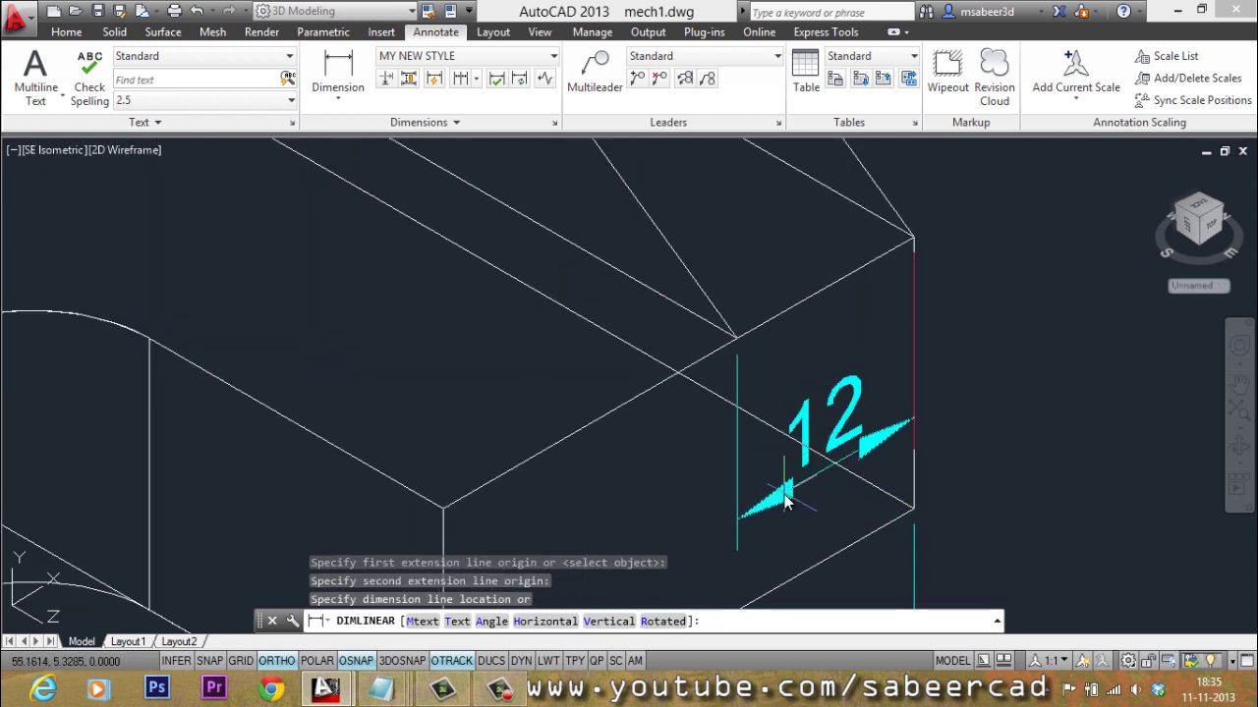
pyautogui.click(786, 501)
pyautogui.scroll(-3, 772, 422)
pyautogui.scroll(2, 786, 413)
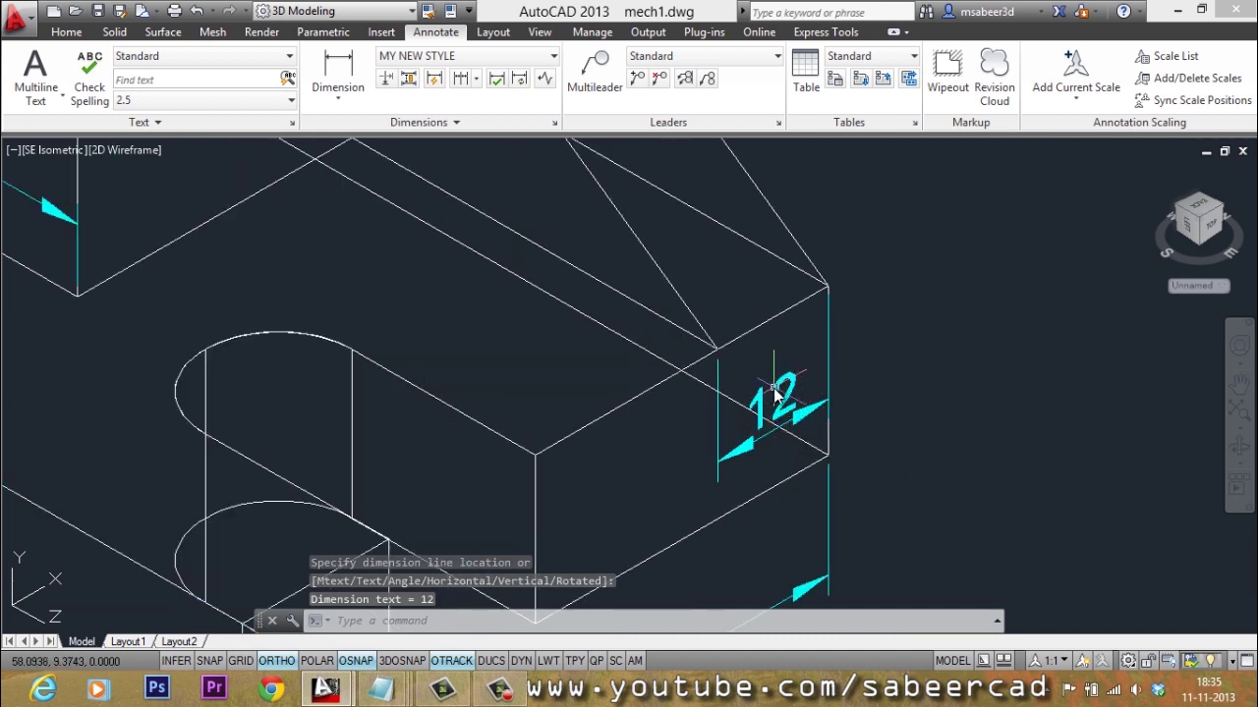
pyautogui.scroll(-5, 1042, 354)
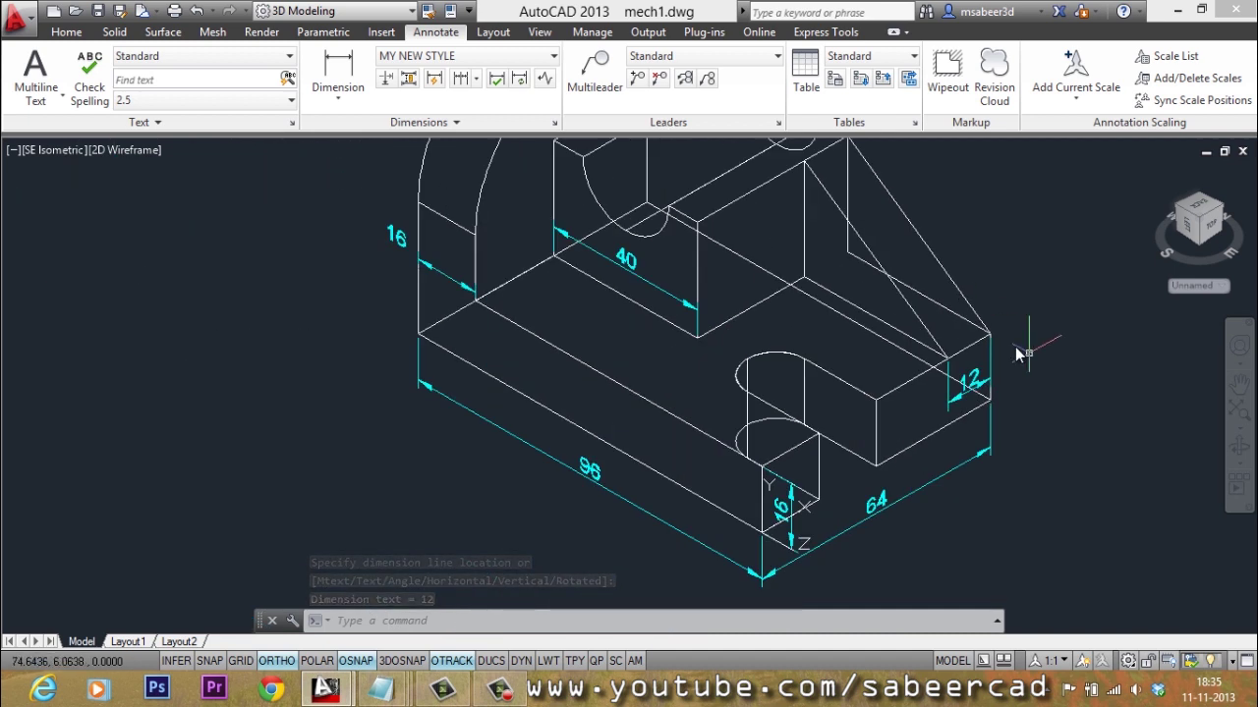
pyautogui.scroll(2, 435, 239)
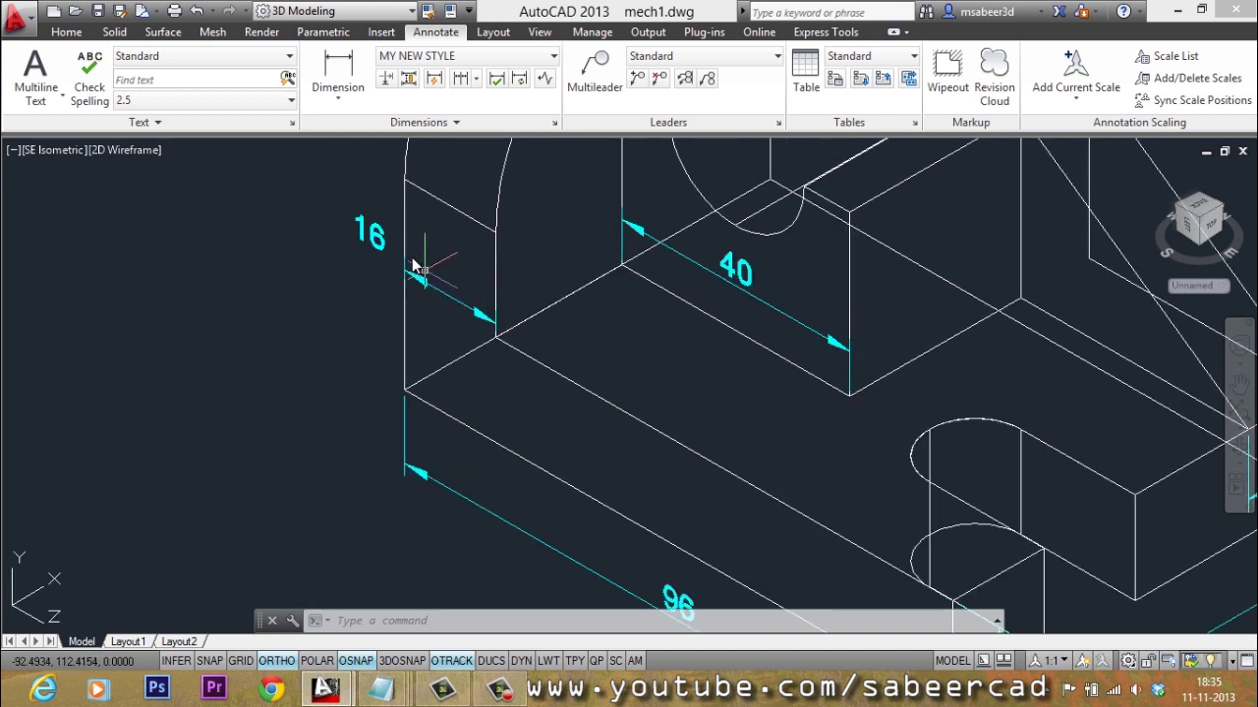
pyautogui.scroll(-2, 327, 316)
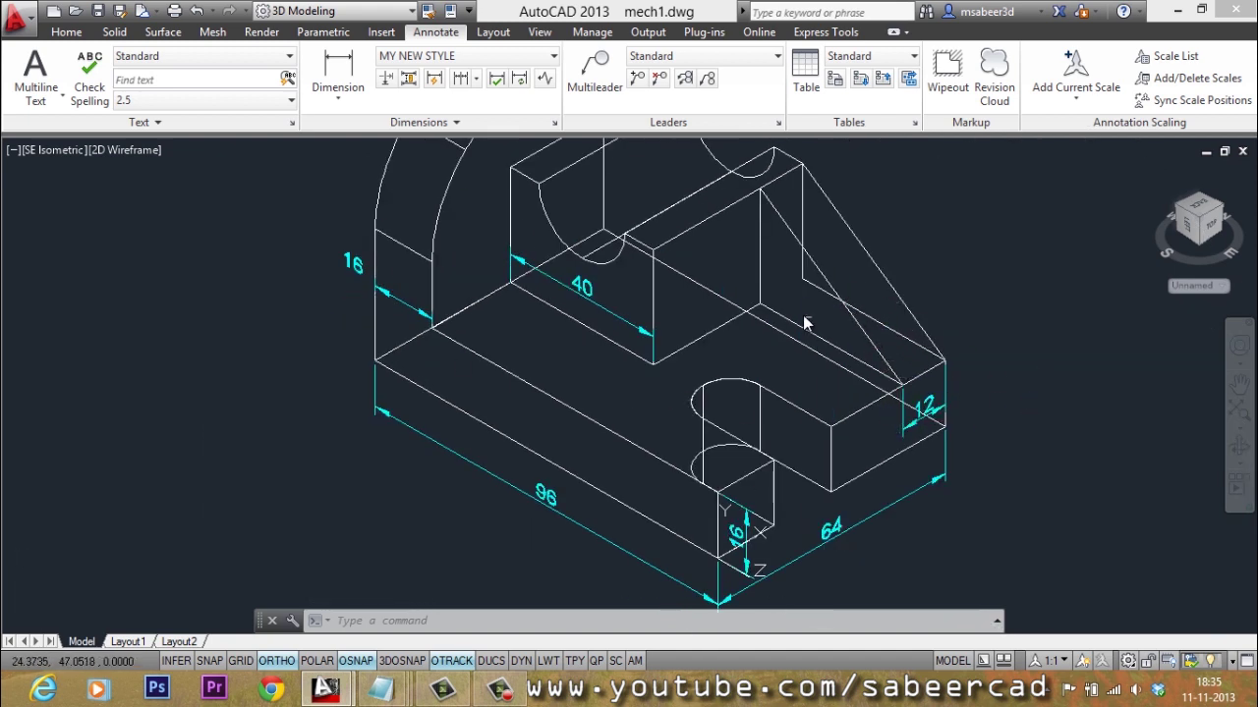
pyautogui.scroll(2, 725, 327)
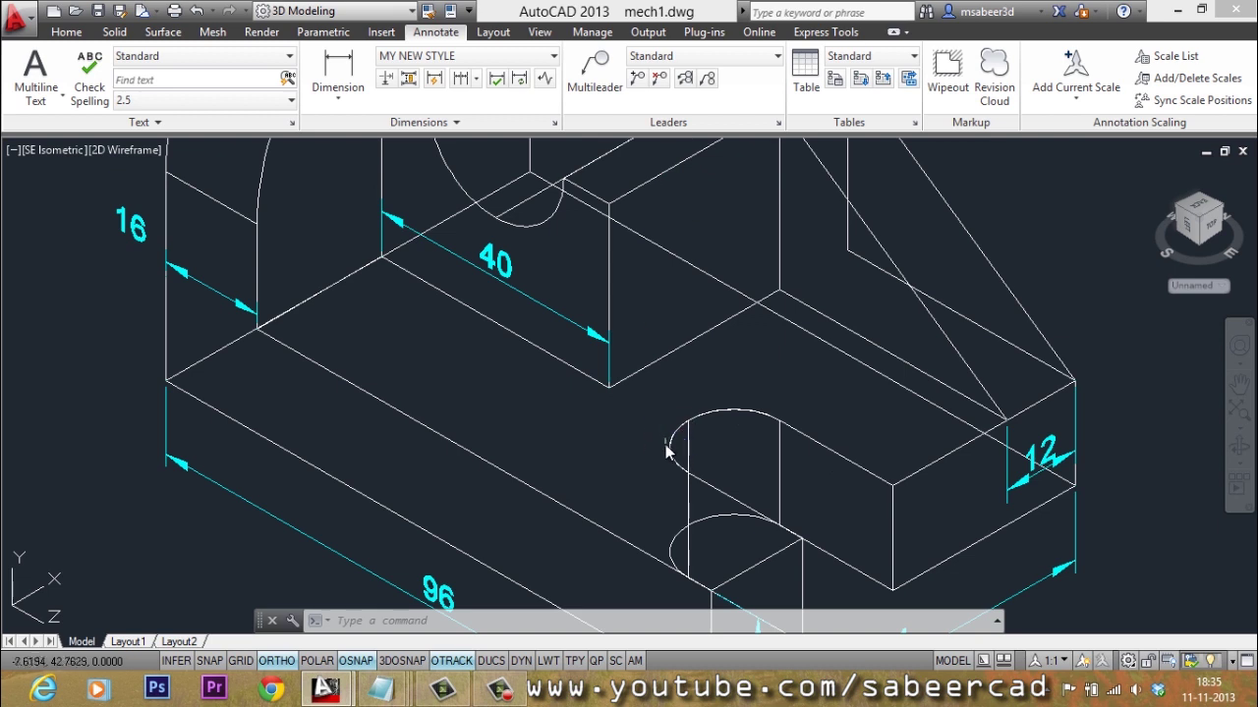
pyautogui.scroll(-2, 671, 427)
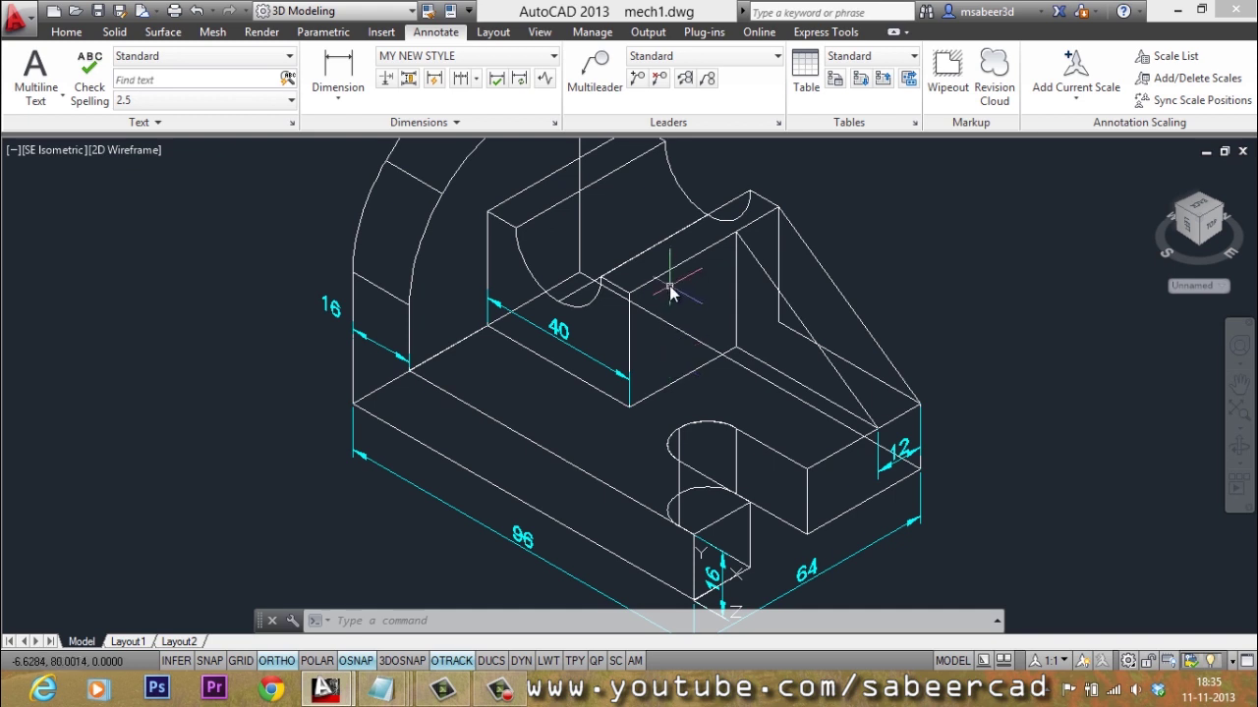
pyautogui.scroll(-2, 669, 285)
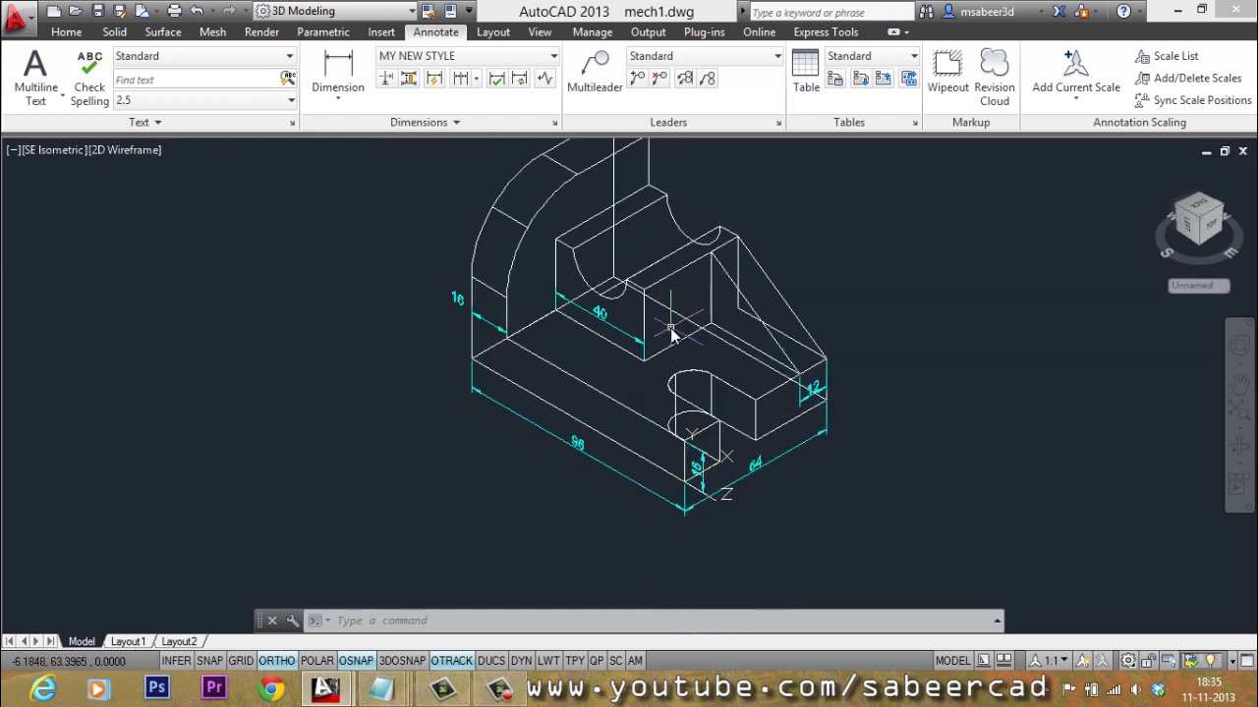
pyautogui.scroll(2, 671, 335)
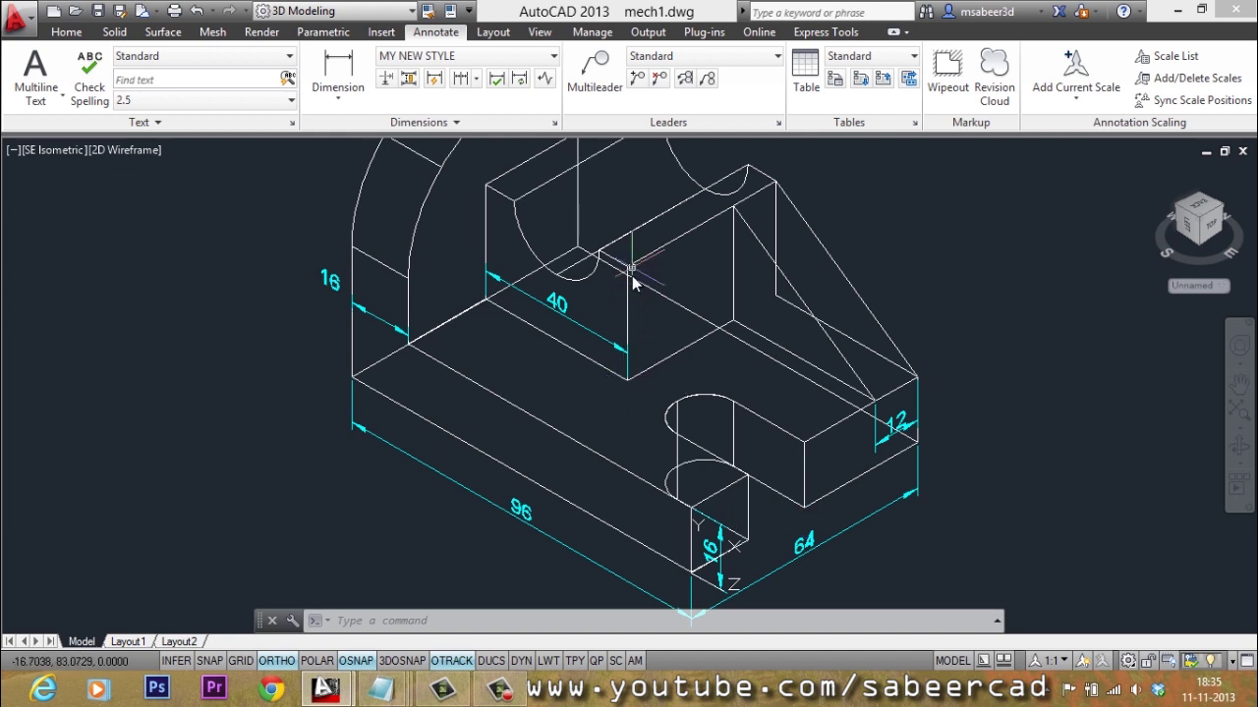
pyautogui.scroll(2, 628, 264)
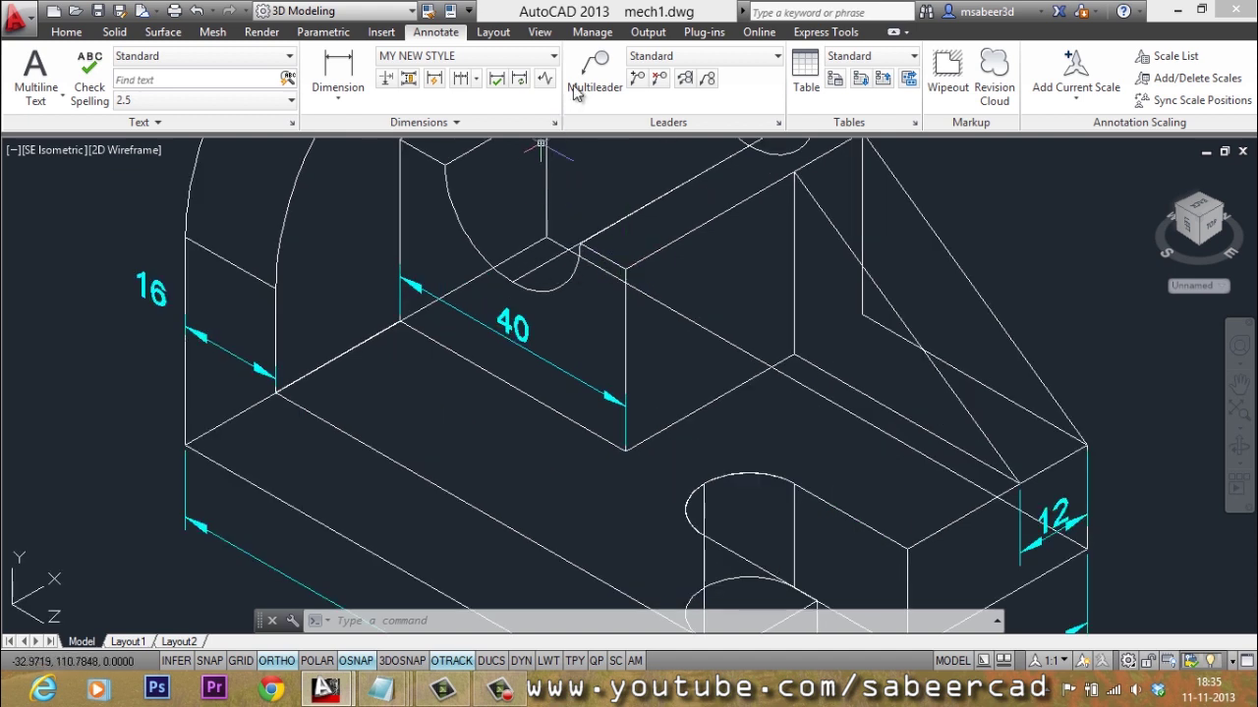
pyautogui.click(541, 33)
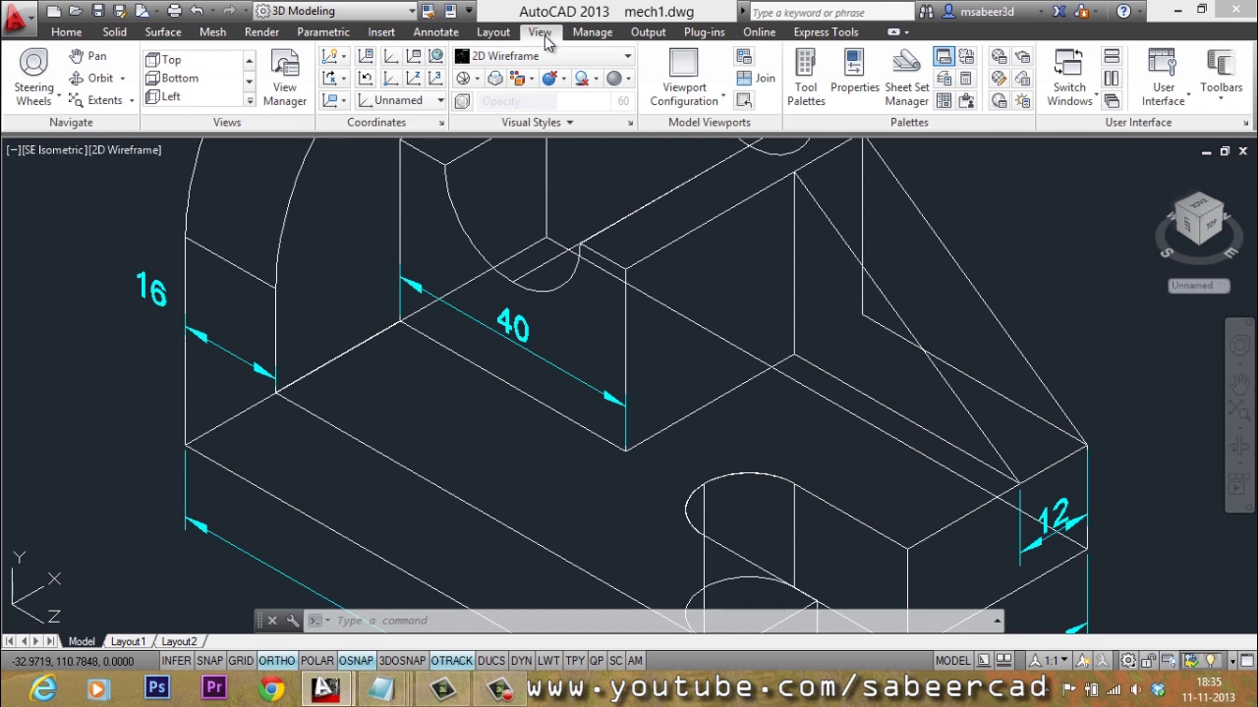
# Move the UCS origin to the central raised block's lower corner.
pyautogui.click(391, 78)
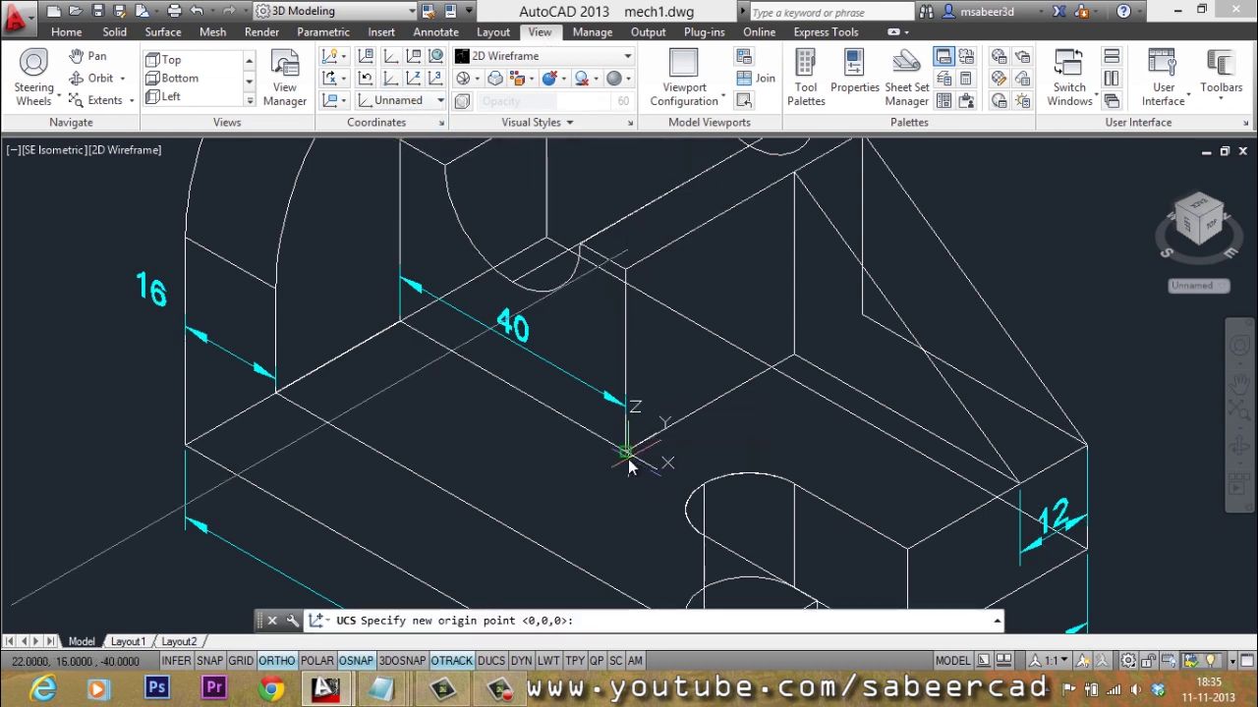
pyautogui.click(627, 454)
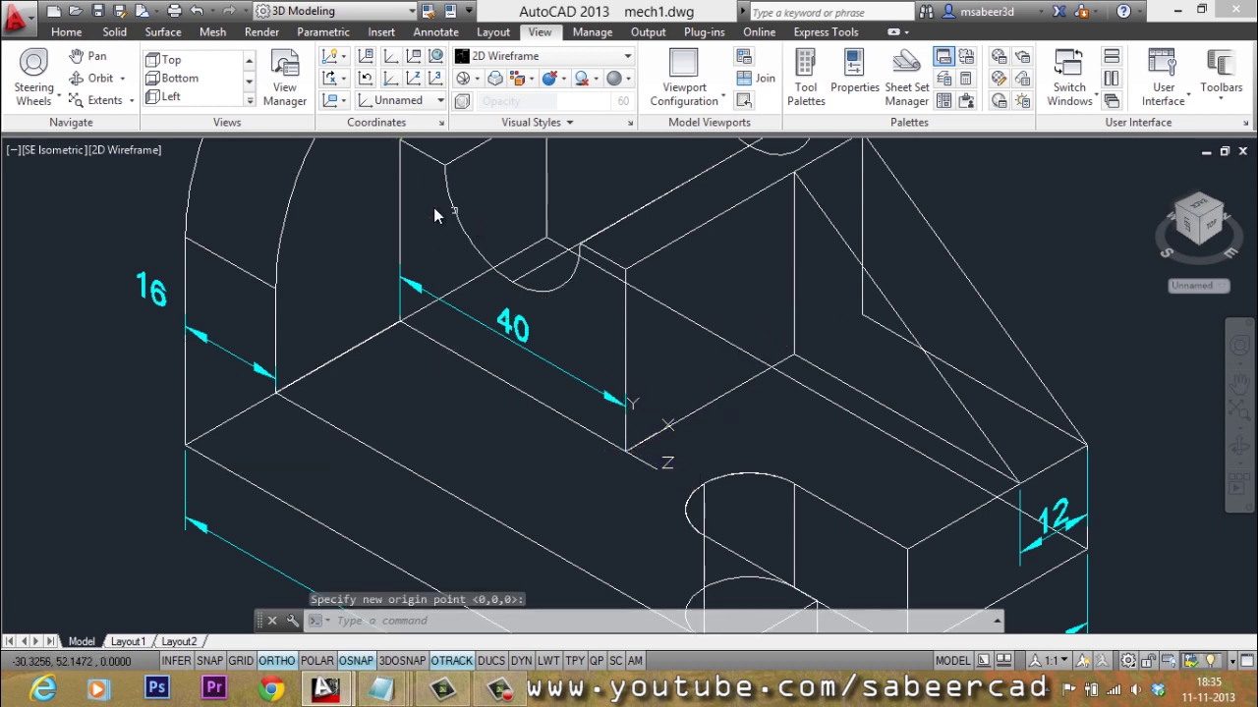
pyautogui.click(432, 33)
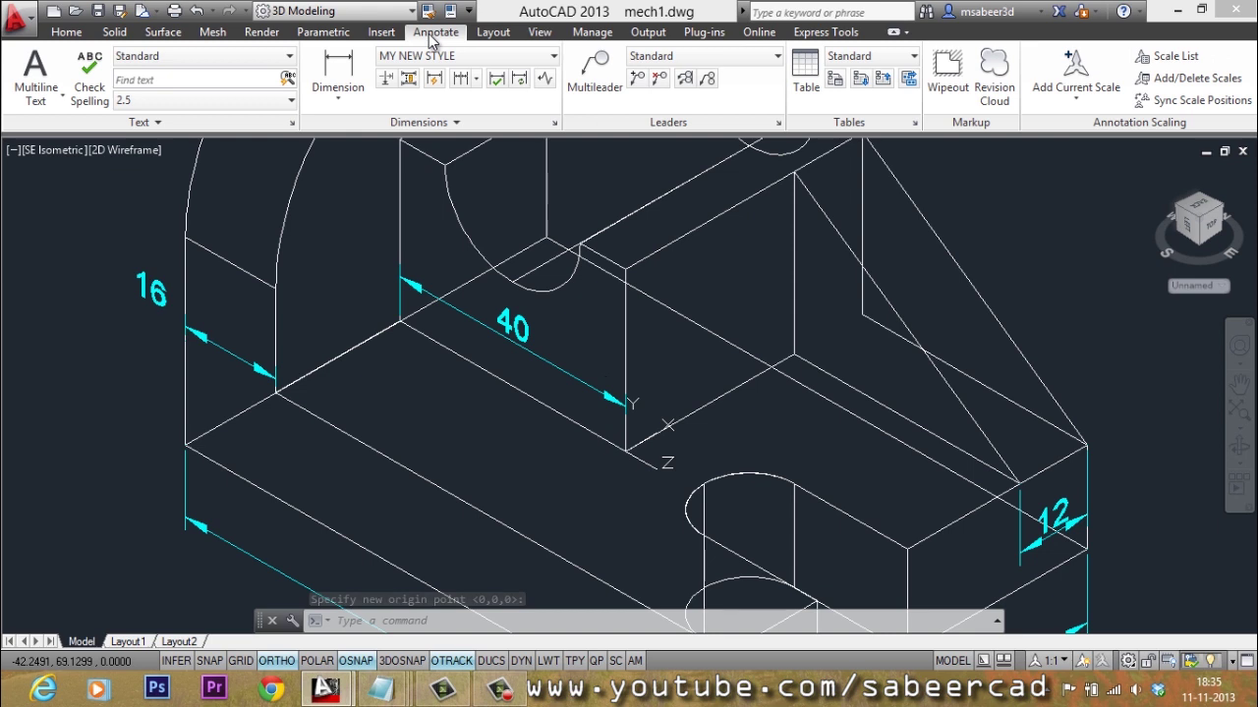
# Dimension the raised block's front-face height with a vertical 28 linear dimension.
pyautogui.click(340, 98)
pyautogui.click(341, 134)
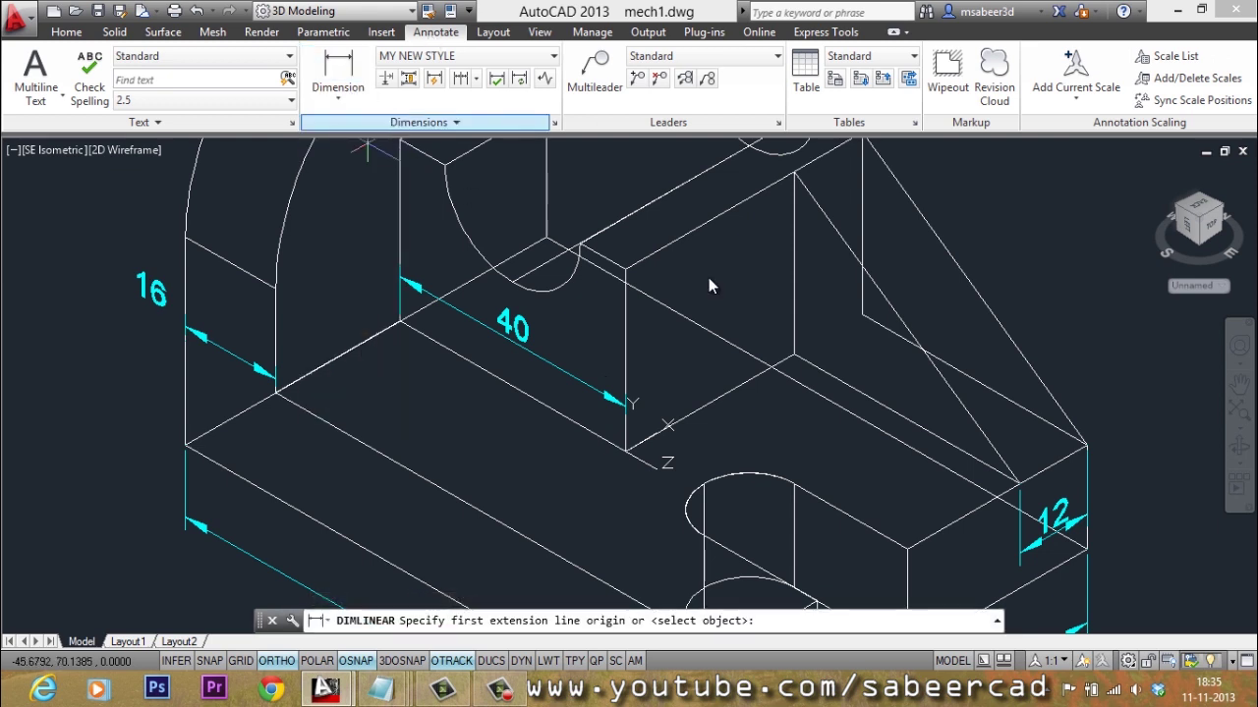
pyautogui.click(709, 416)
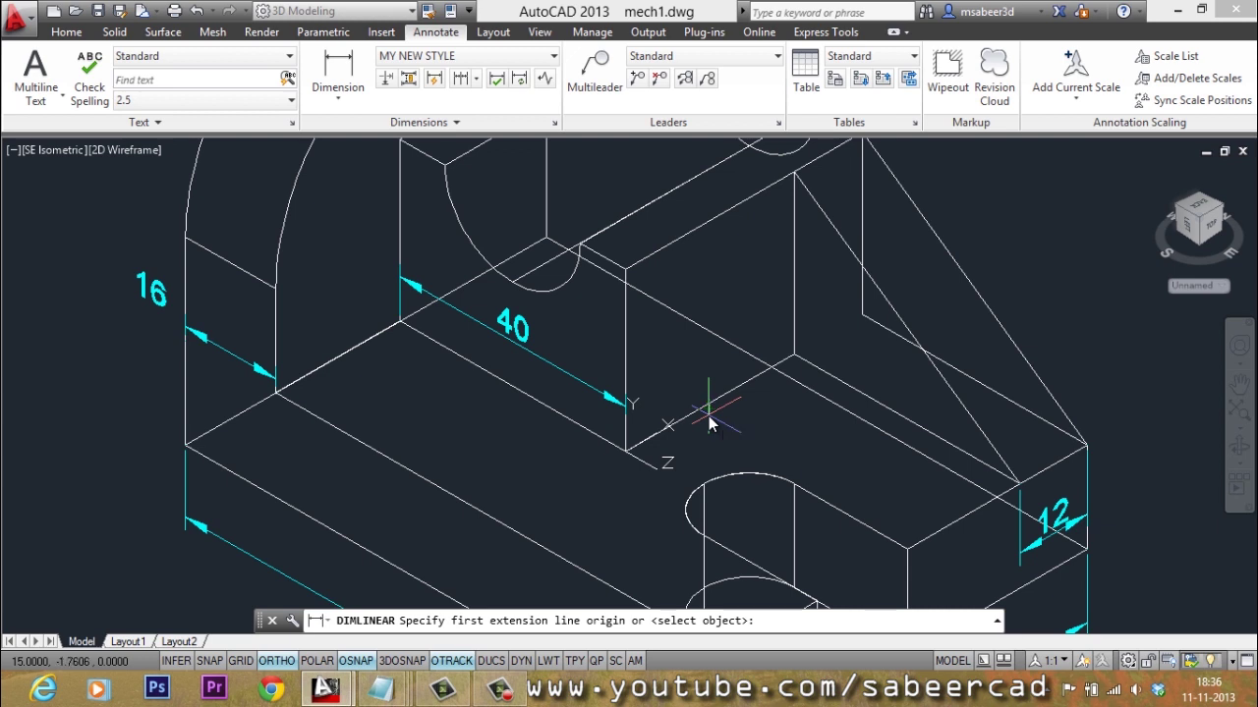
pyautogui.click(716, 232)
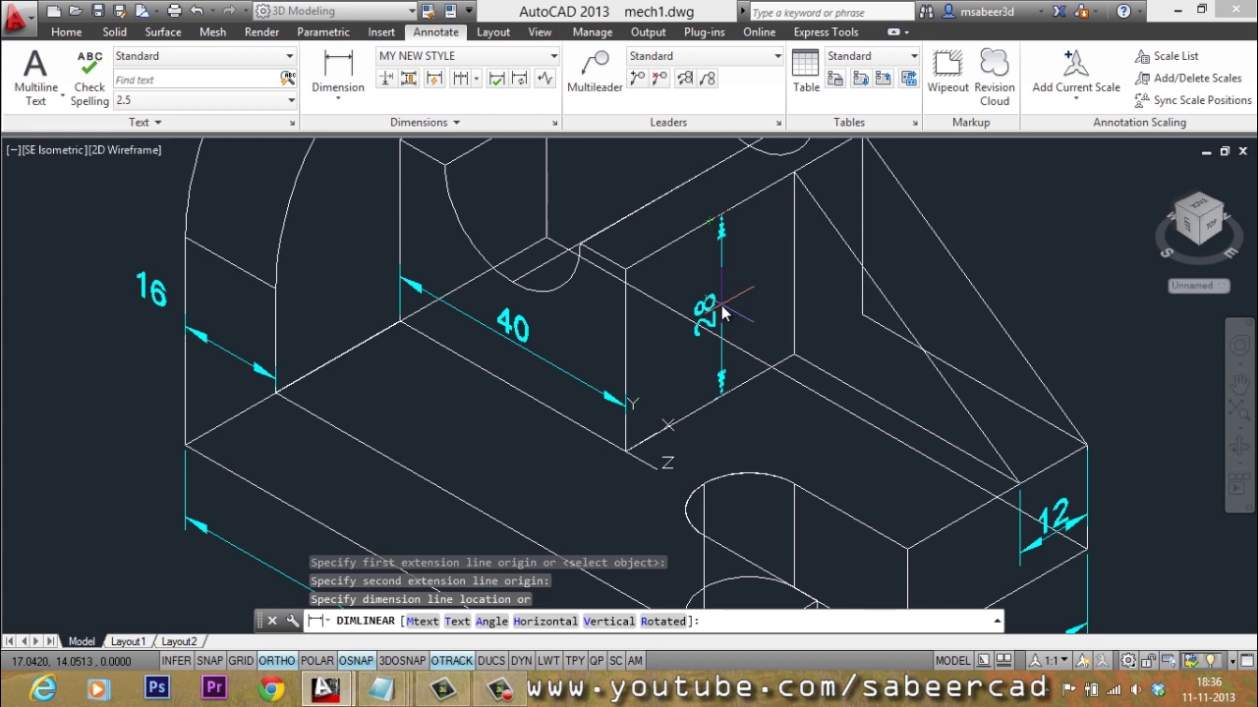
pyautogui.click(725, 312)
pyautogui.scroll(-2, 760, 495)
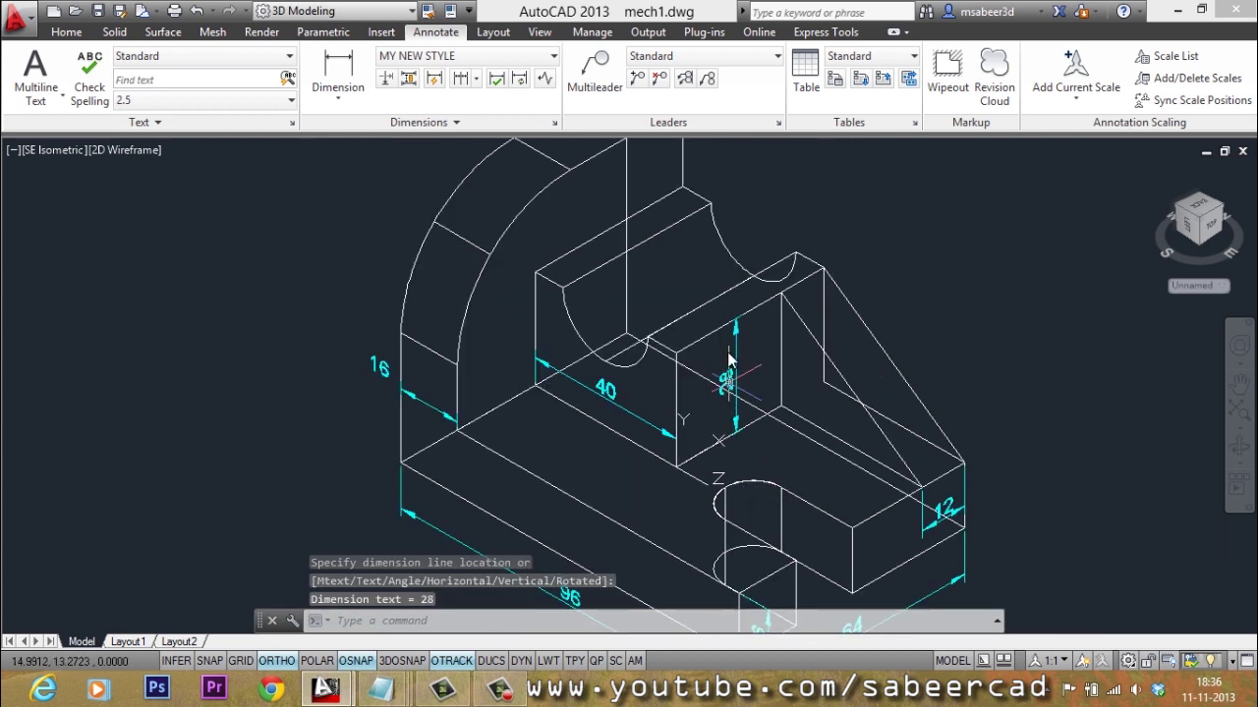
pyautogui.scroll(-3, 654, 294)
pyautogui.scroll(2, 629, 305)
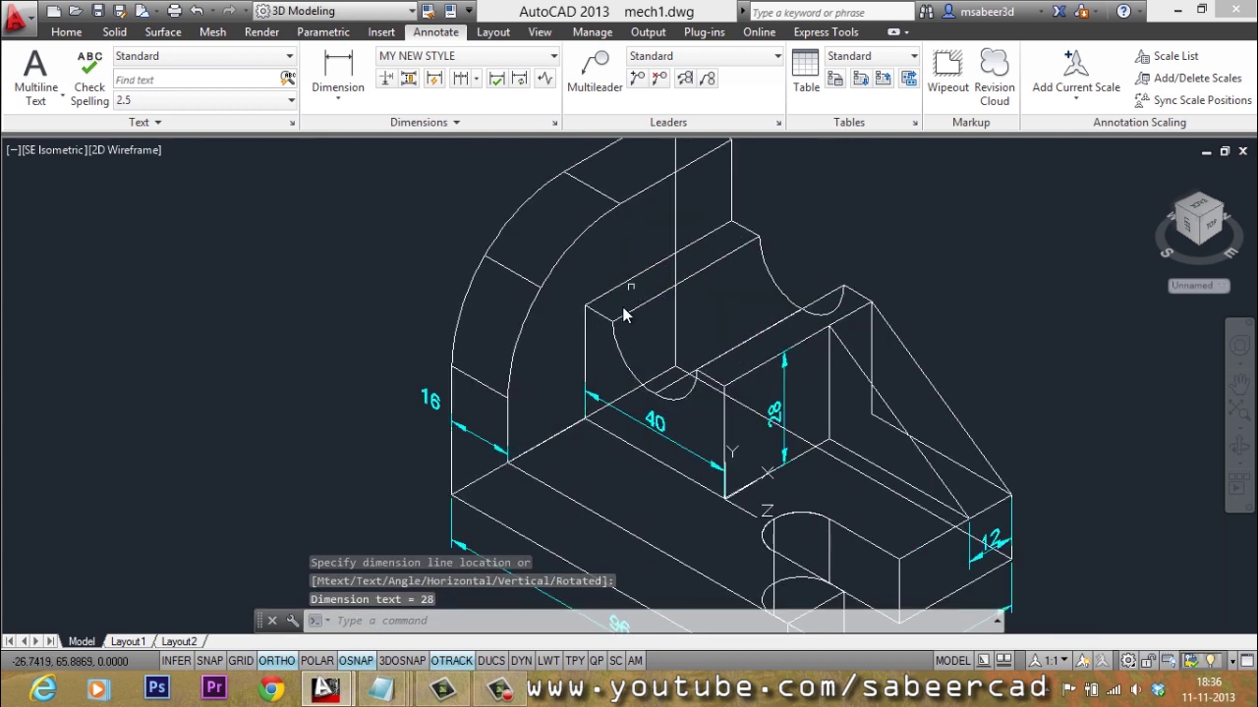
pyautogui.scroll(-2, 623, 285)
pyautogui.scroll(3, 546, 339)
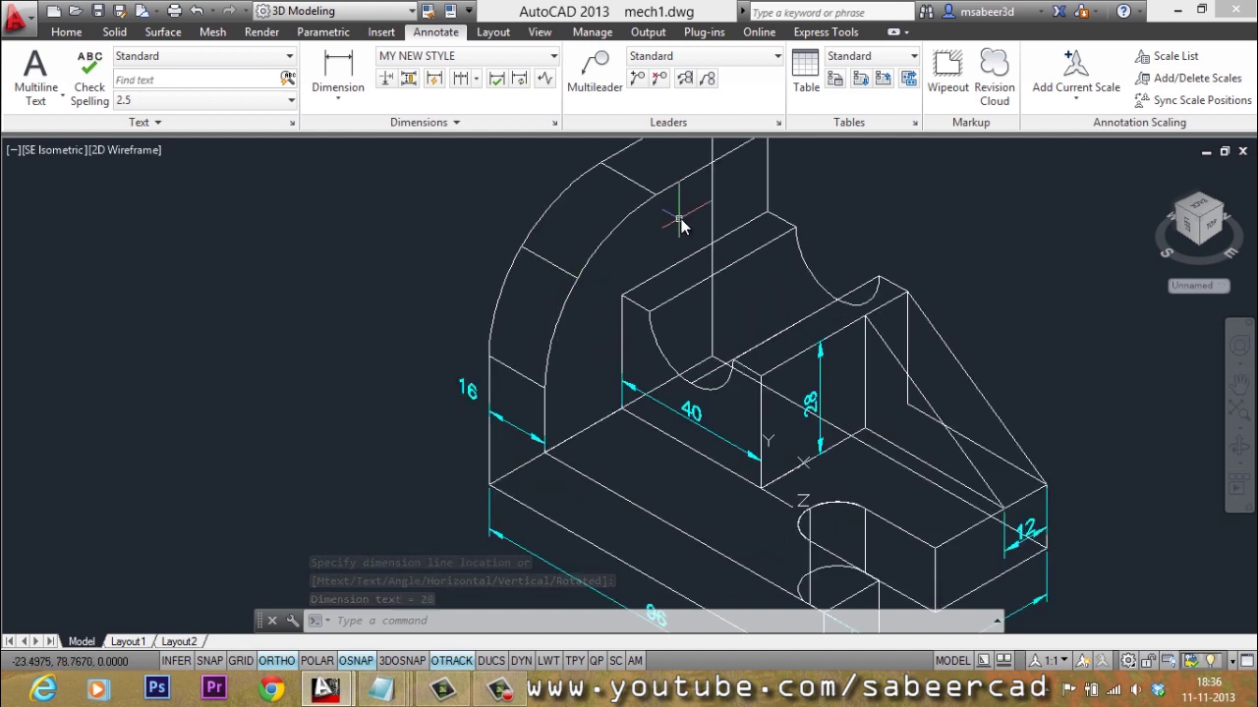
pyautogui.scroll(-3, 605, 408)
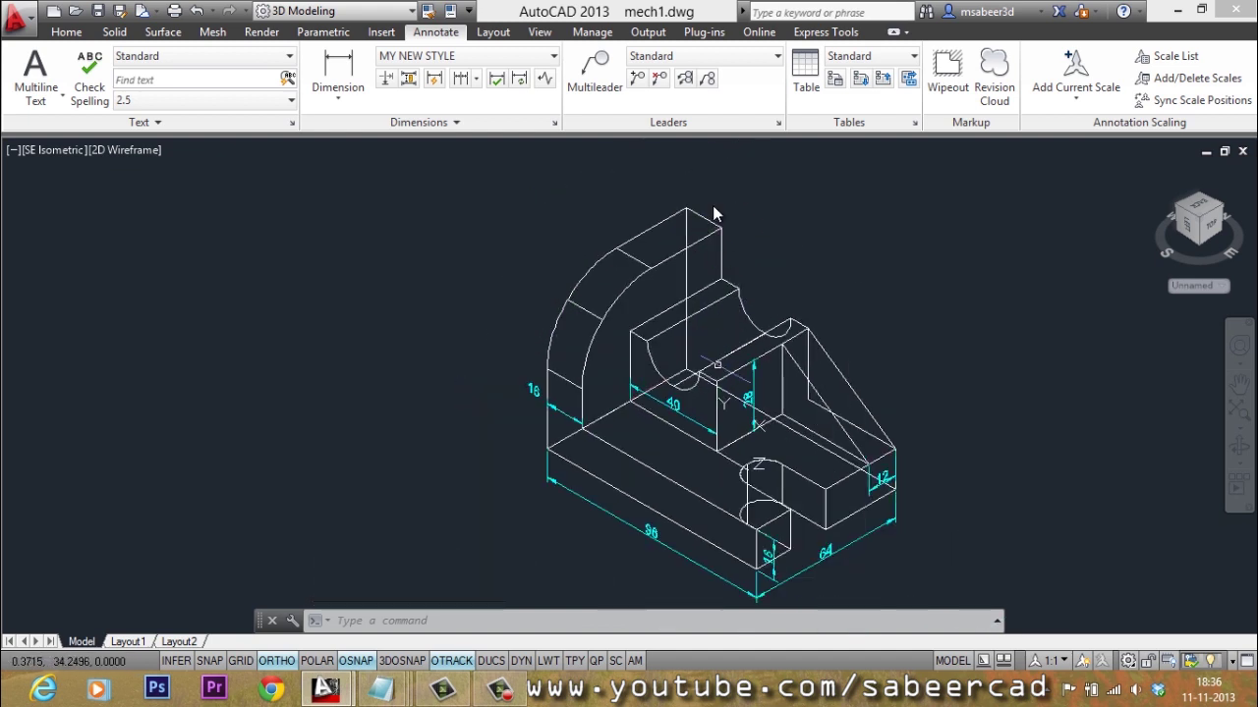
pyautogui.scroll(2, 612, 390)
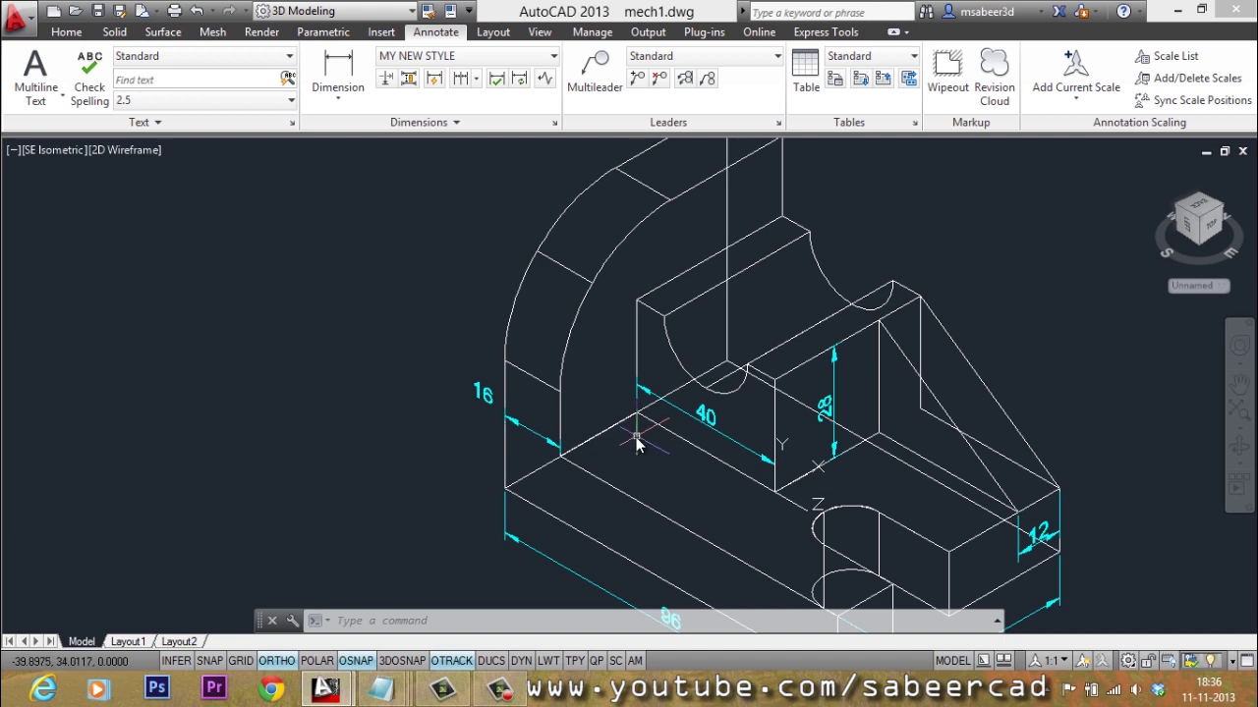
# Move the UCS origin to the corner near the 16 thickness dimension.
pyautogui.click(540, 33)
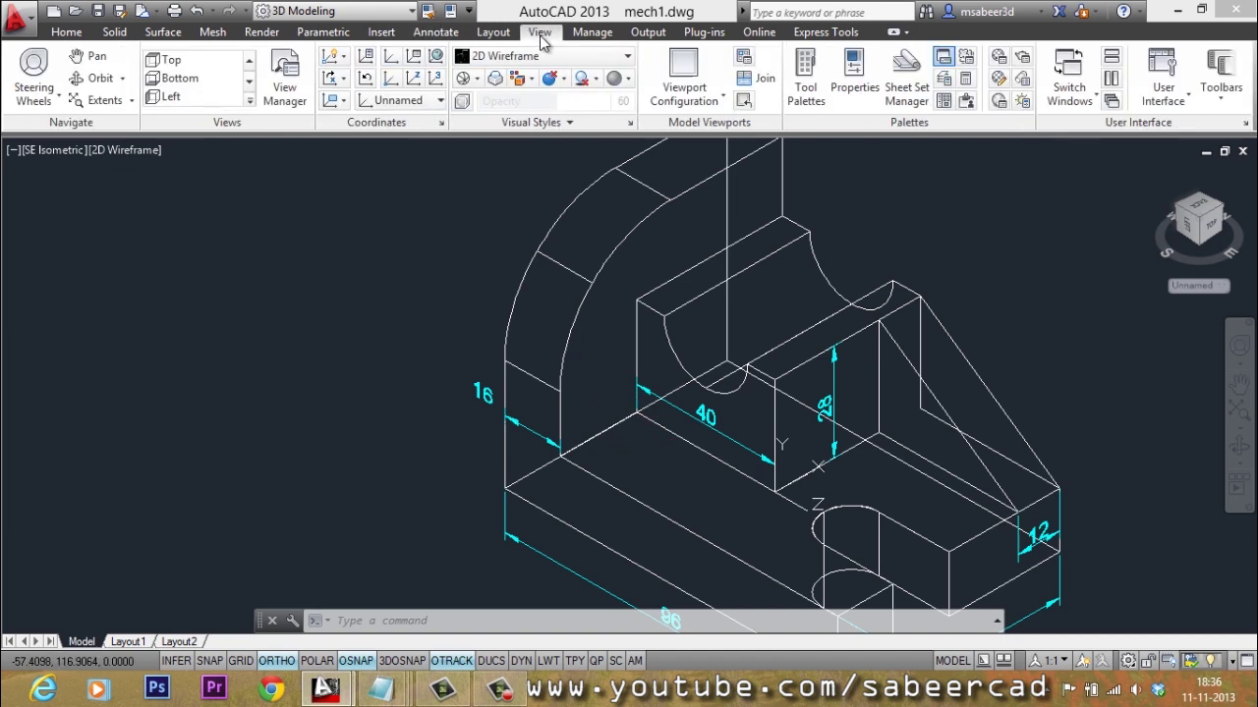
pyautogui.click(392, 79)
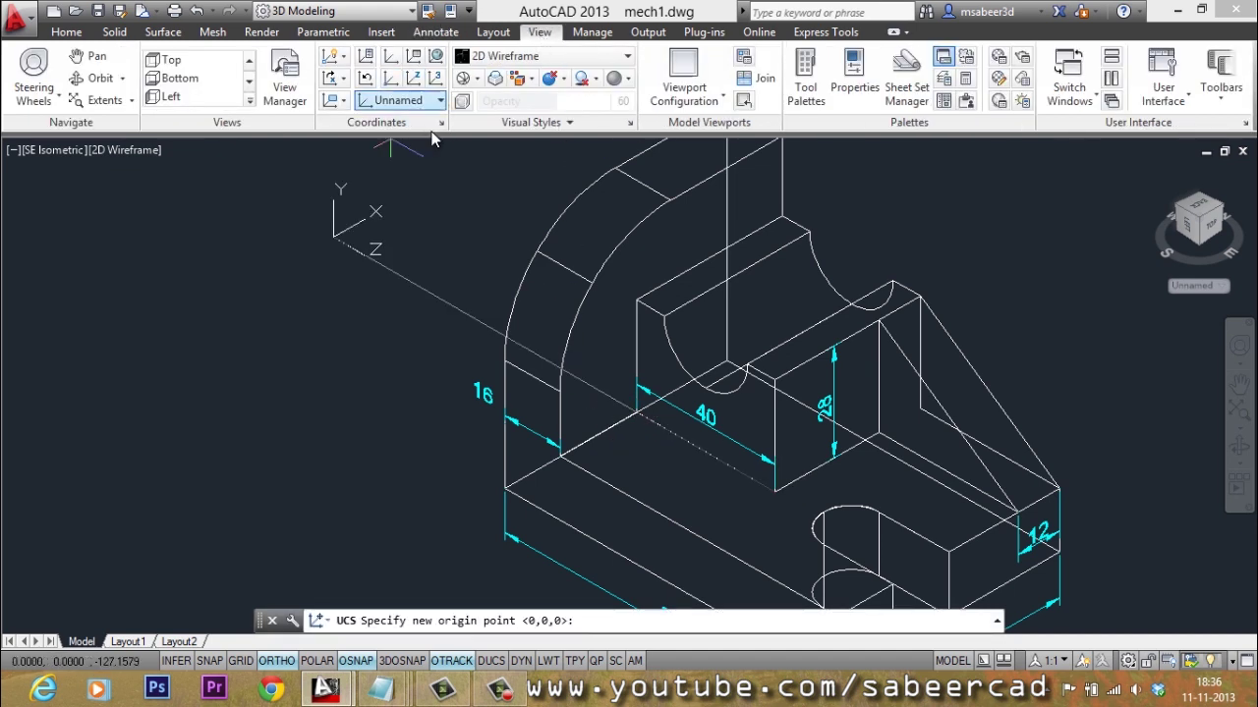
pyautogui.scroll(3, 562, 457)
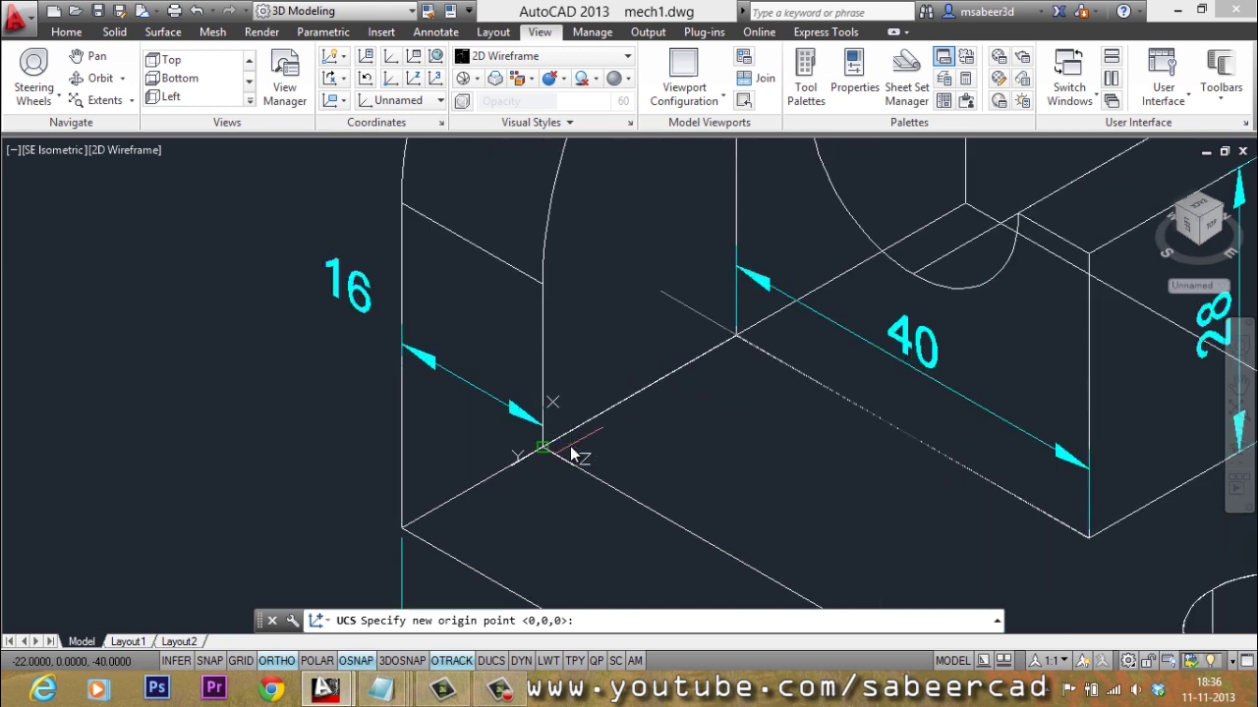
pyautogui.click(573, 453)
pyautogui.scroll(-4, 550, 418)
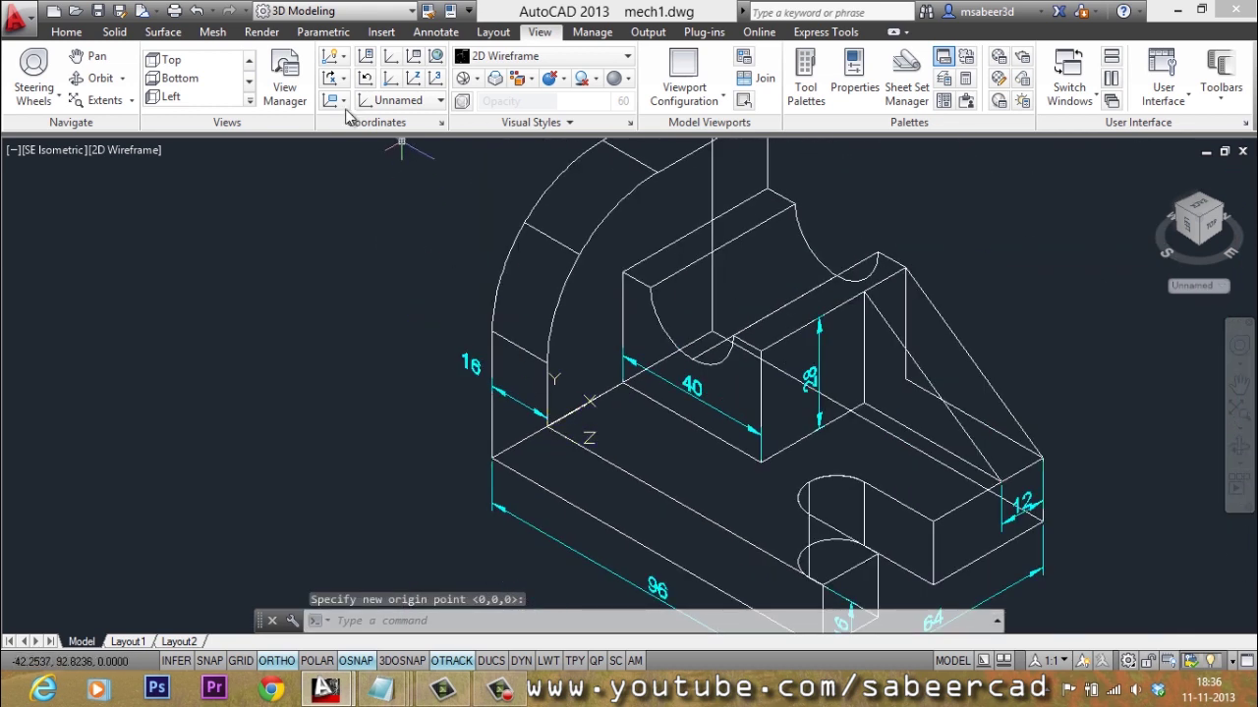
# Add a vertical 48 linear dimension for the curved back upright's height.
pyautogui.click(433, 31)
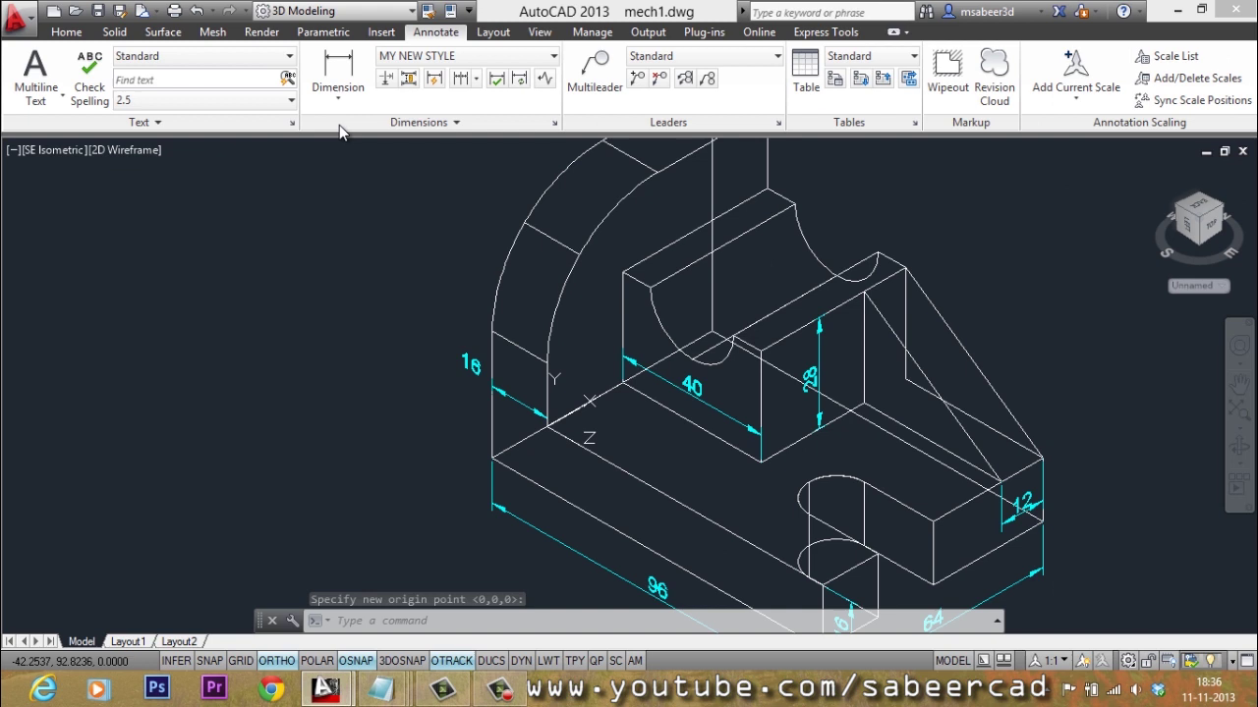
pyautogui.click(337, 85)
pyautogui.click(338, 98)
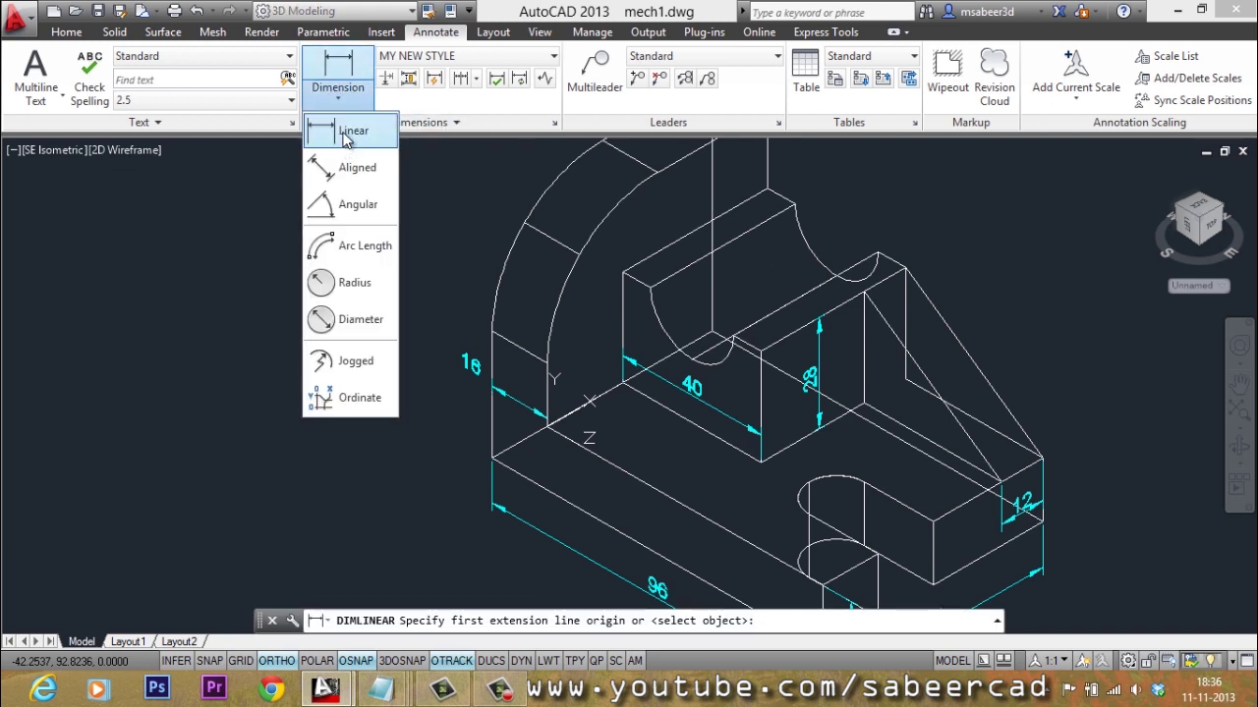
pyautogui.click(346, 128)
pyautogui.scroll(-2, 473, 447)
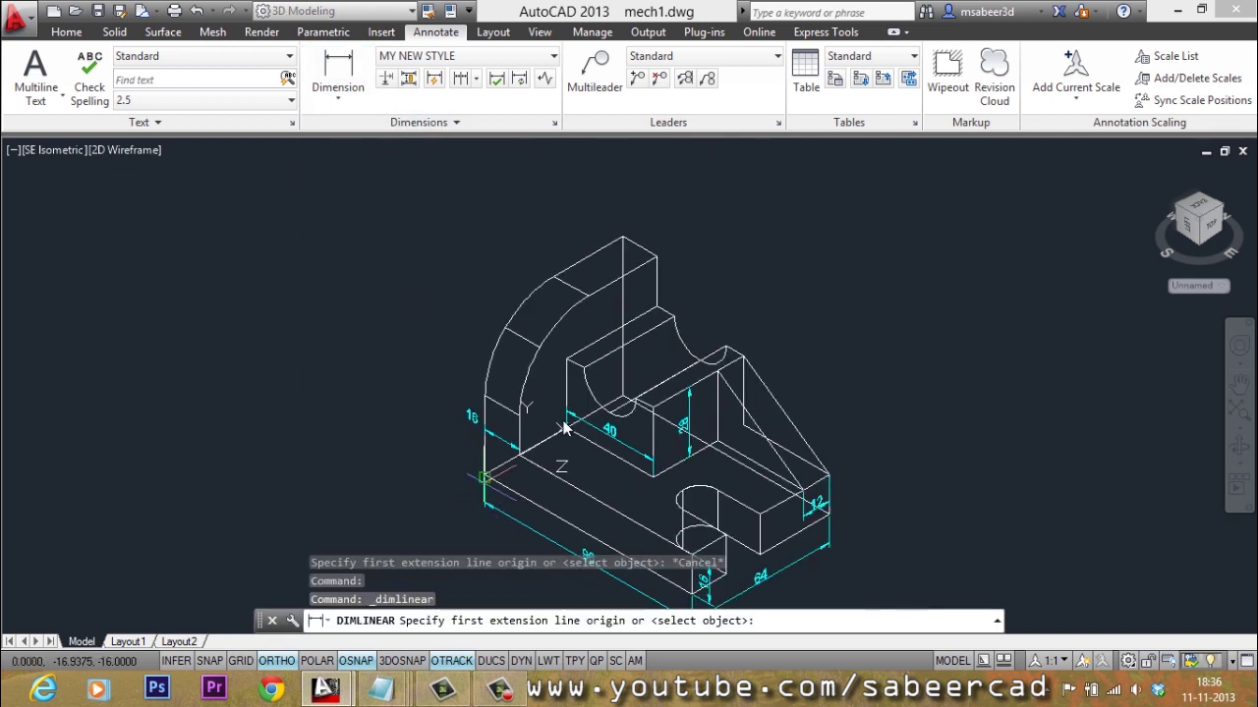
pyautogui.click(588, 302)
pyautogui.scroll(4, 531, 468)
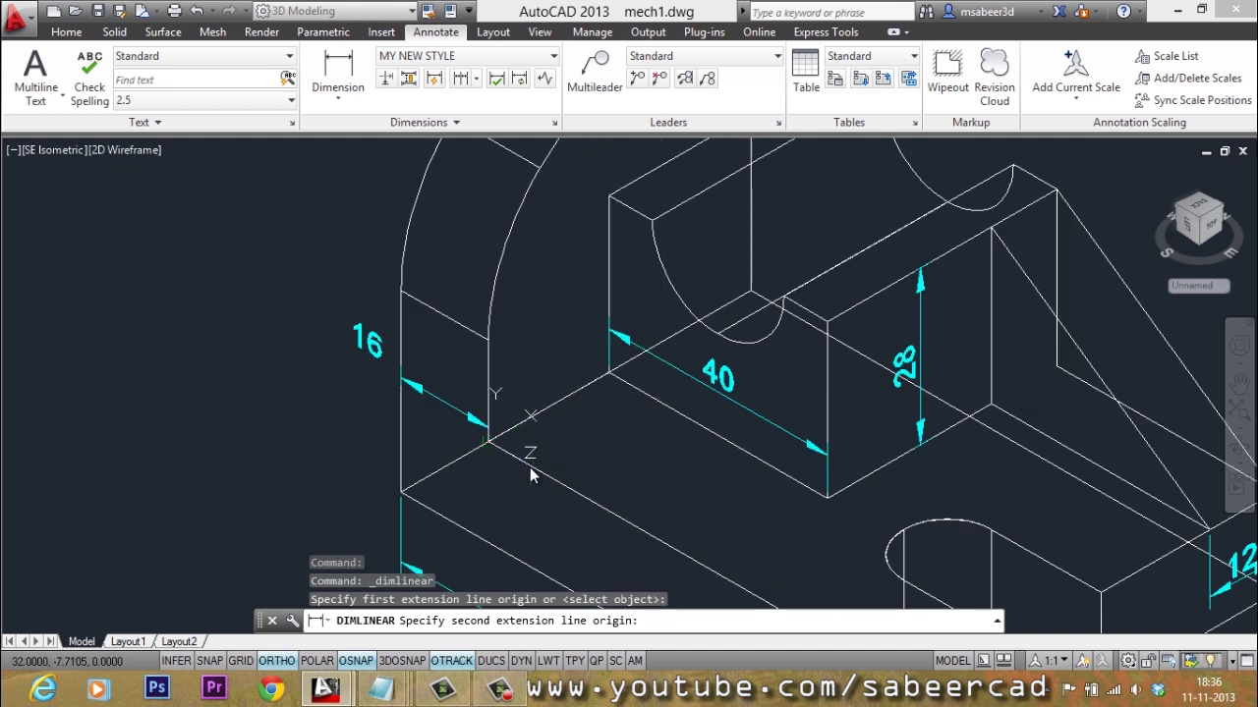
pyautogui.click(529, 467)
pyautogui.scroll(-3, 469, 403)
pyautogui.scroll(3, 447, 334)
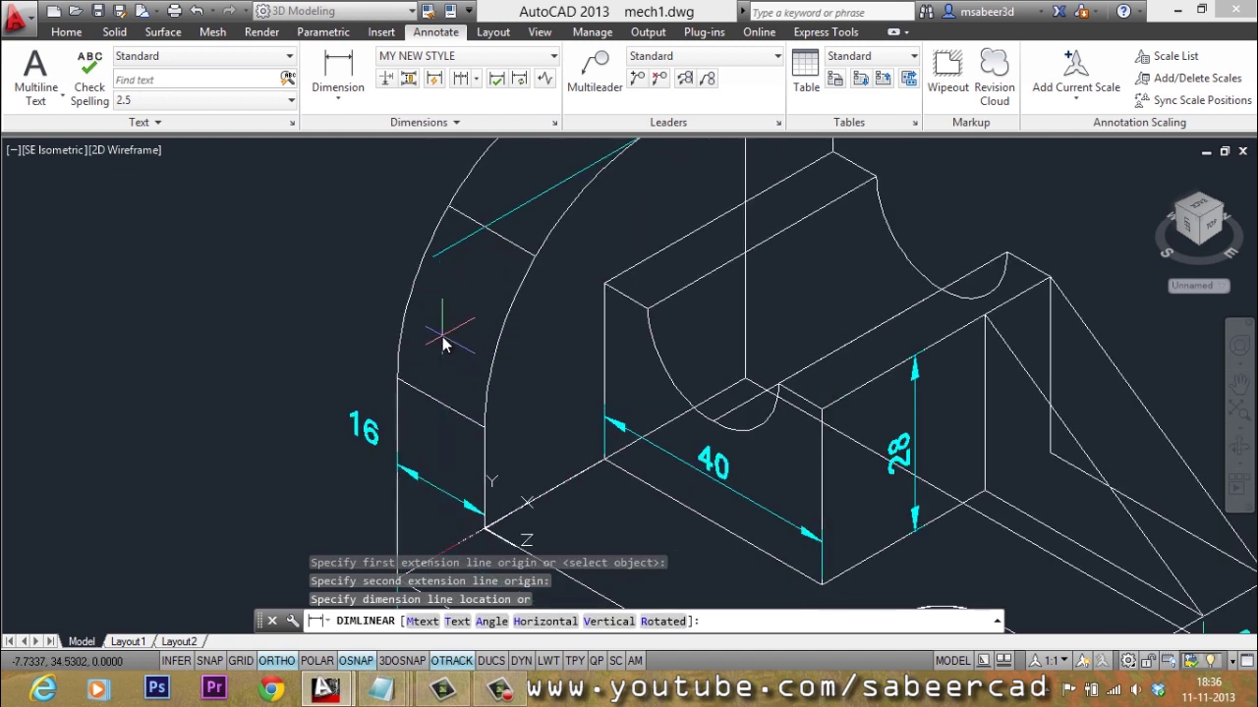
pyautogui.click(451, 316)
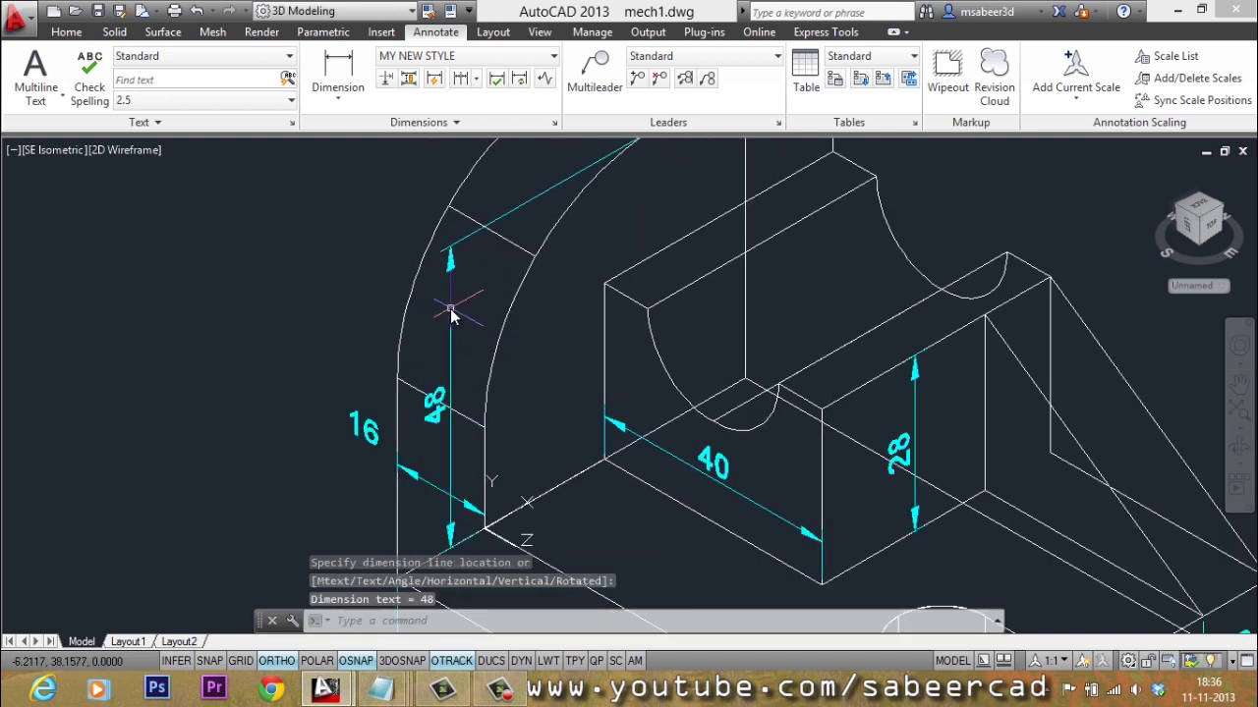
pyautogui.scroll(-4, 371, 444)
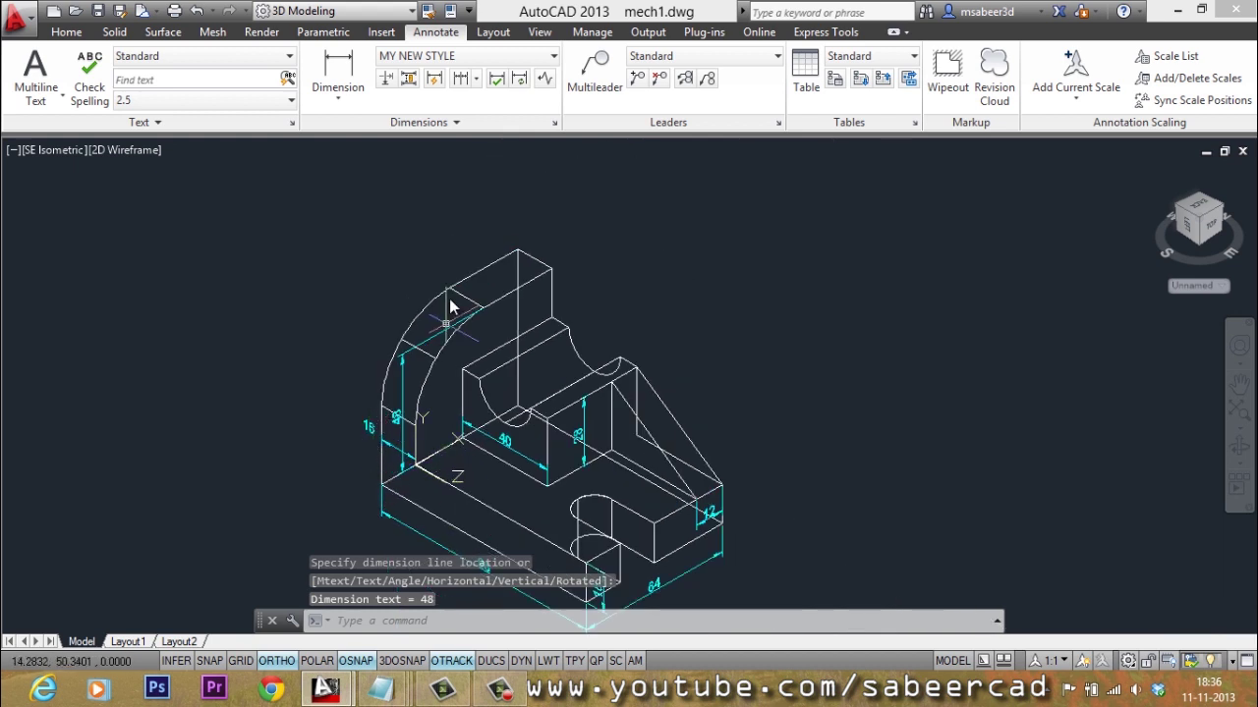
pyautogui.scroll(-2, 447, 334)
pyautogui.scroll(3, 444, 372)
pyautogui.scroll(-2, 381, 393)
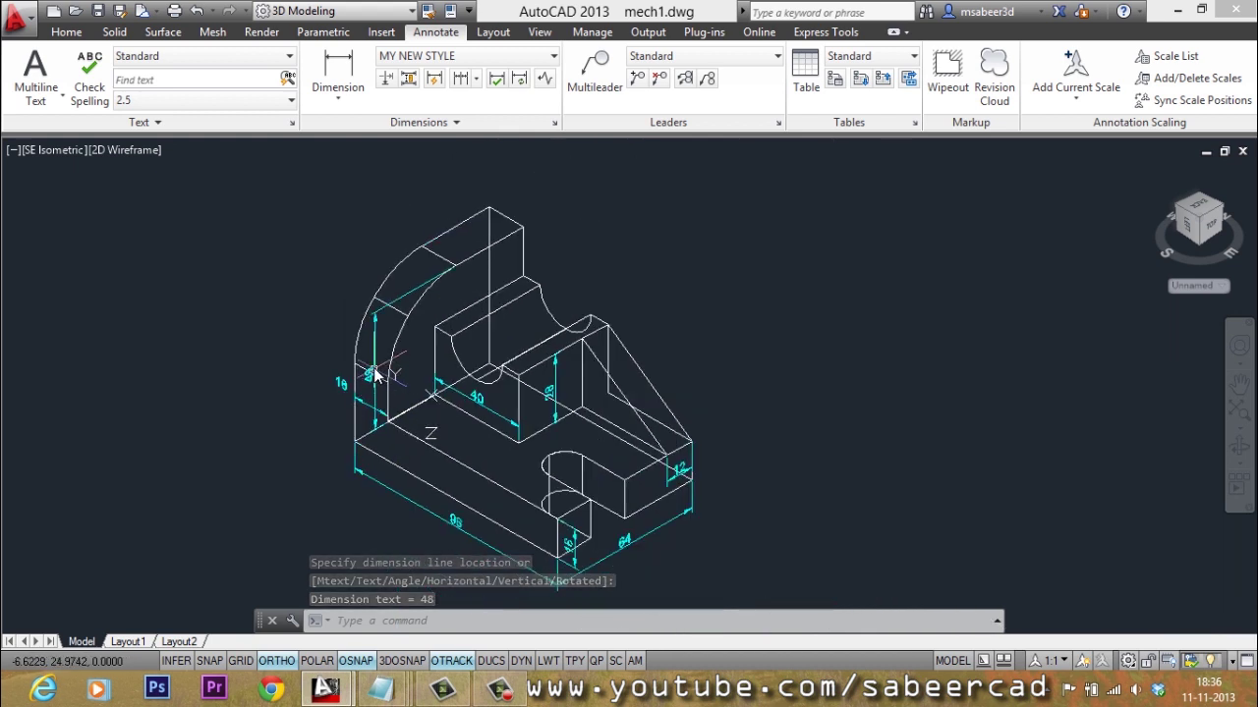
pyautogui.scroll(2, 371, 365)
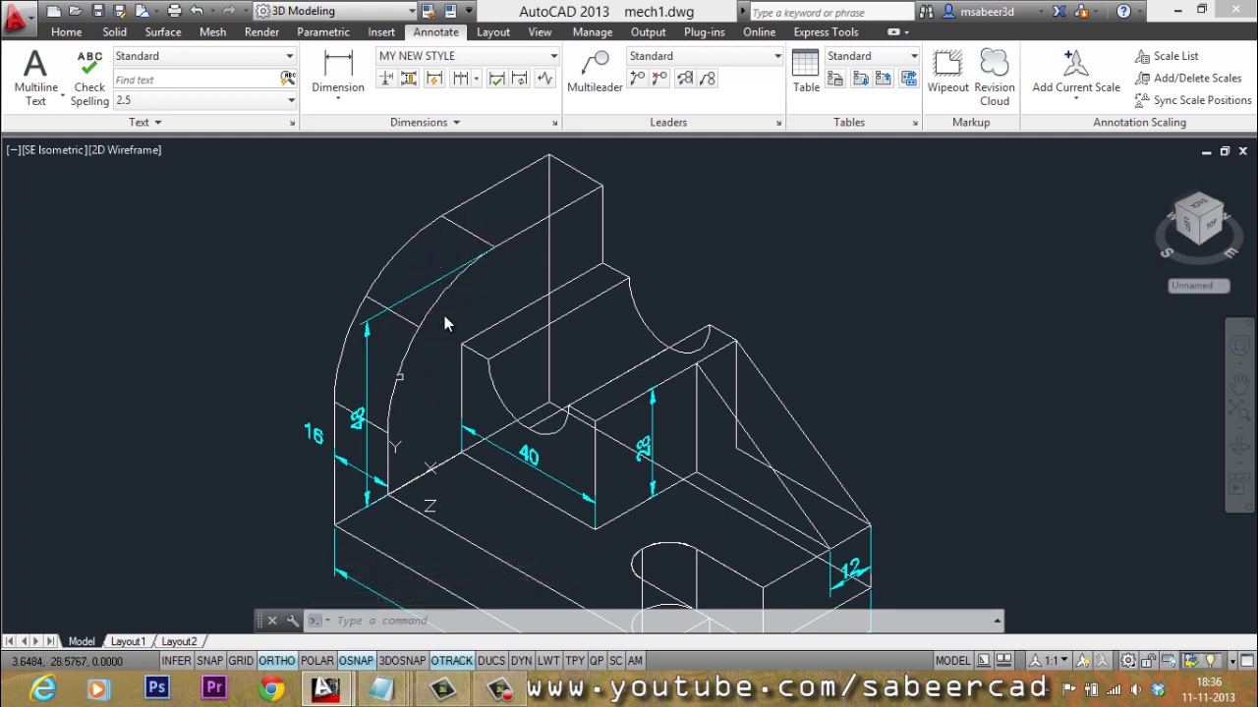
pyautogui.scroll(2, 405, 360)
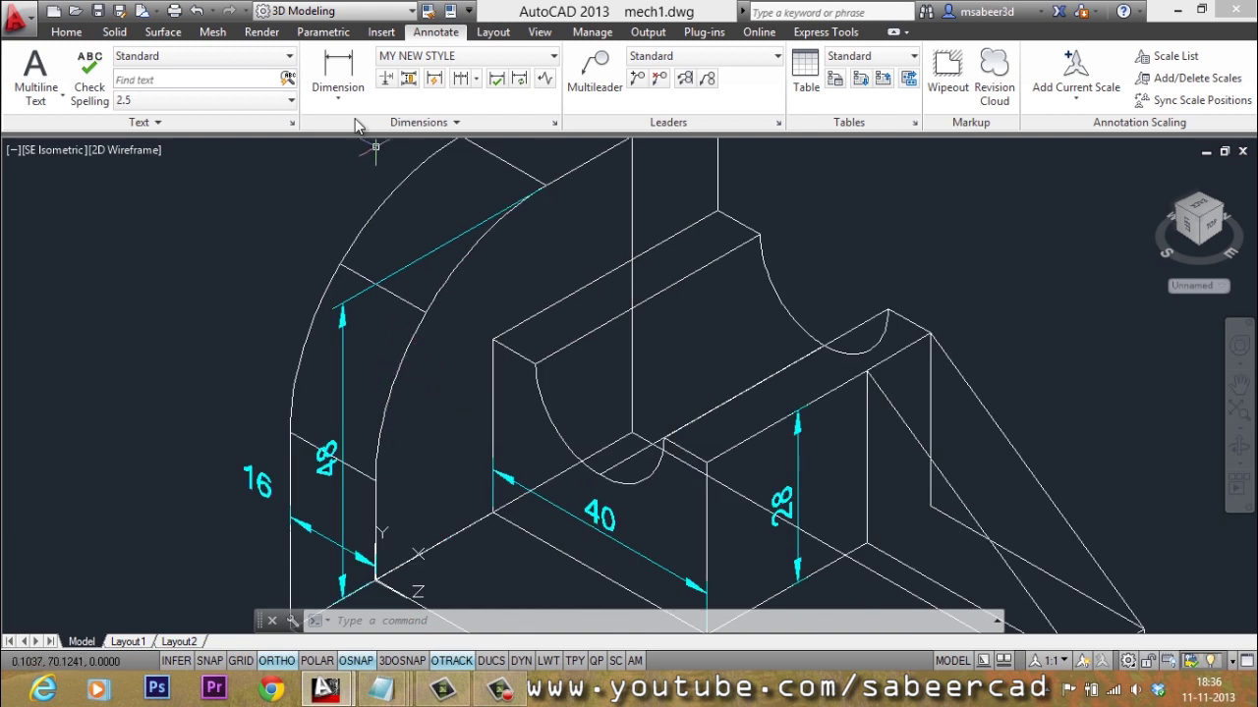
# Label the curved back upright's arc with an R32 radius dimension.
pyautogui.click(337, 98)
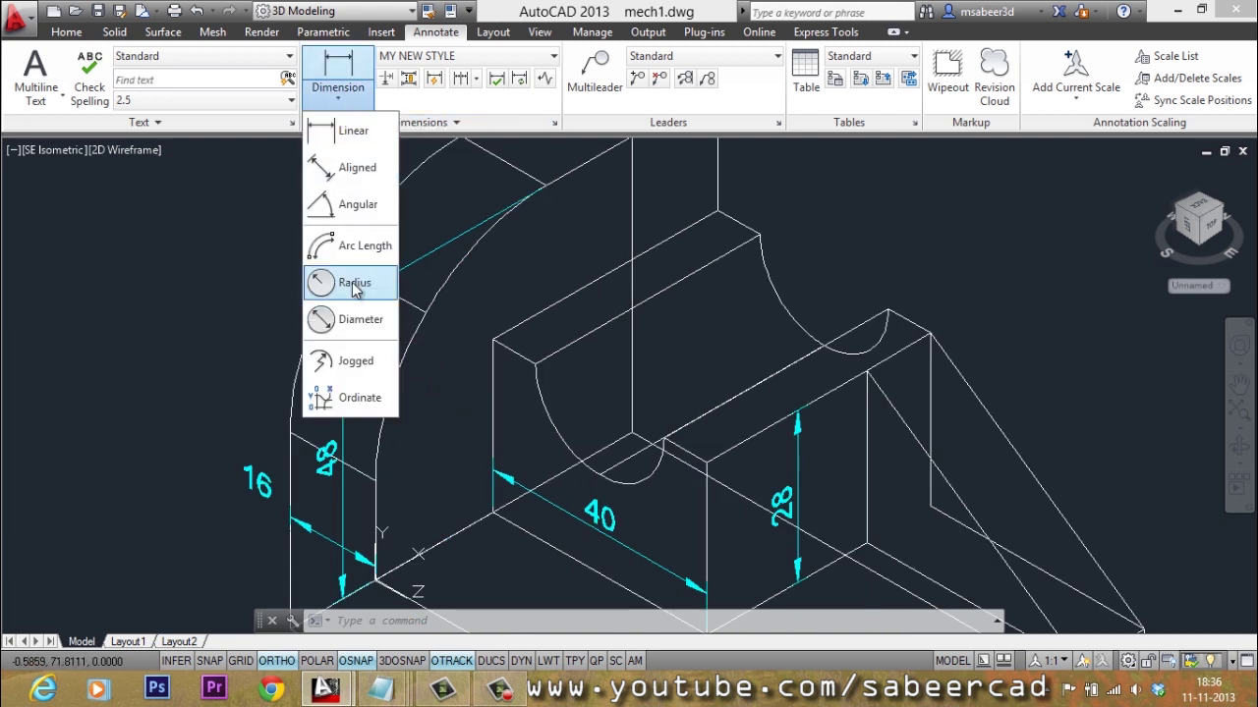
pyautogui.click(339, 283)
pyautogui.click(398, 379)
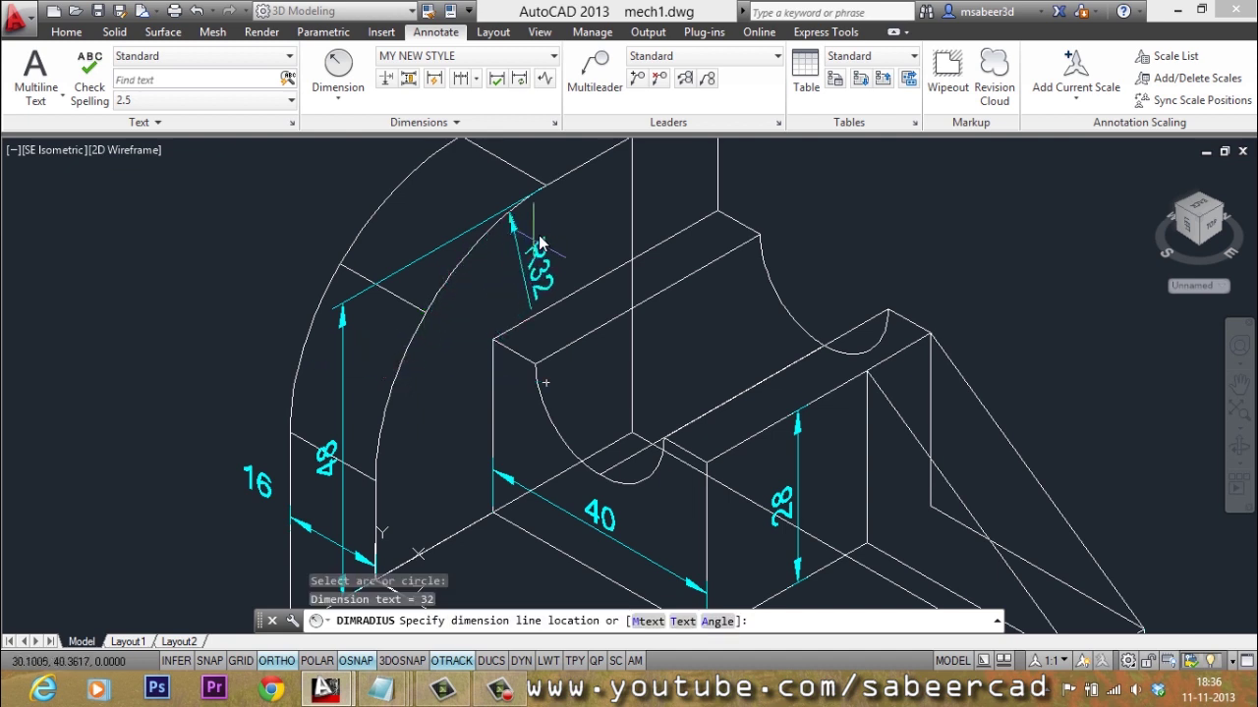
pyautogui.click(433, 403)
pyautogui.scroll(-2, 359, 245)
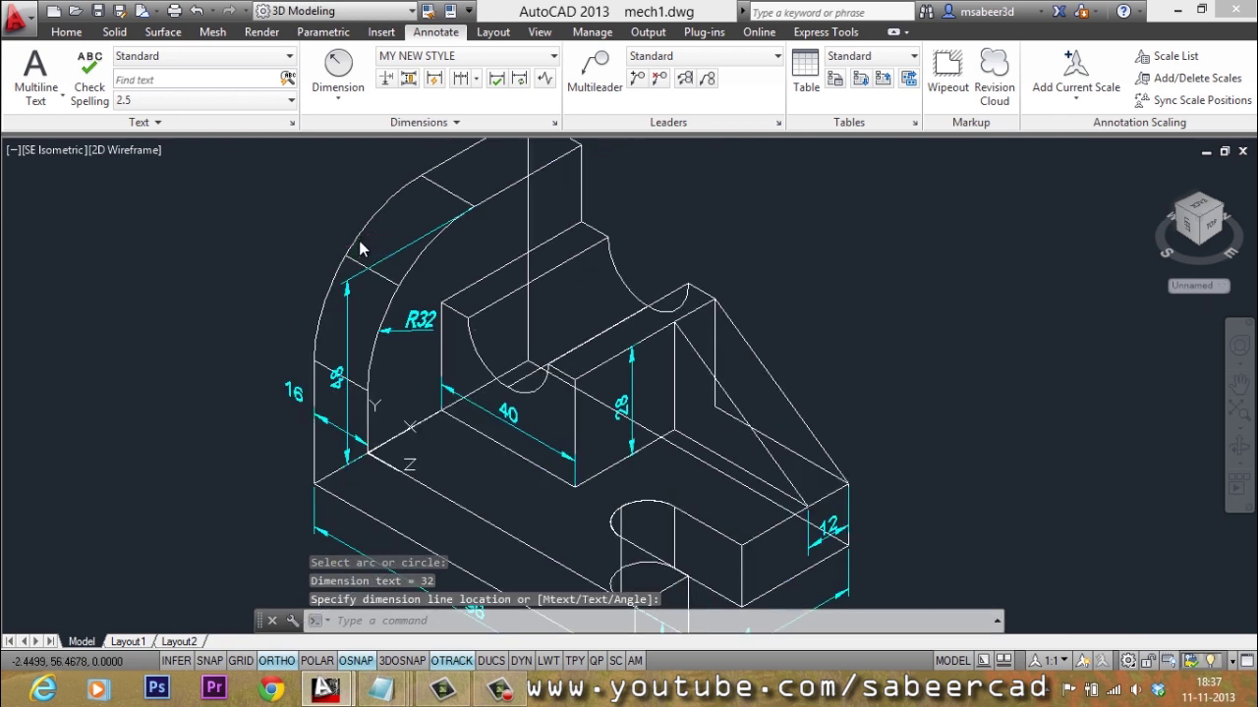
pyautogui.scroll(-1, 424, 375)
pyautogui.scroll(1, 426, 367)
pyautogui.scroll(-1, 425, 358)
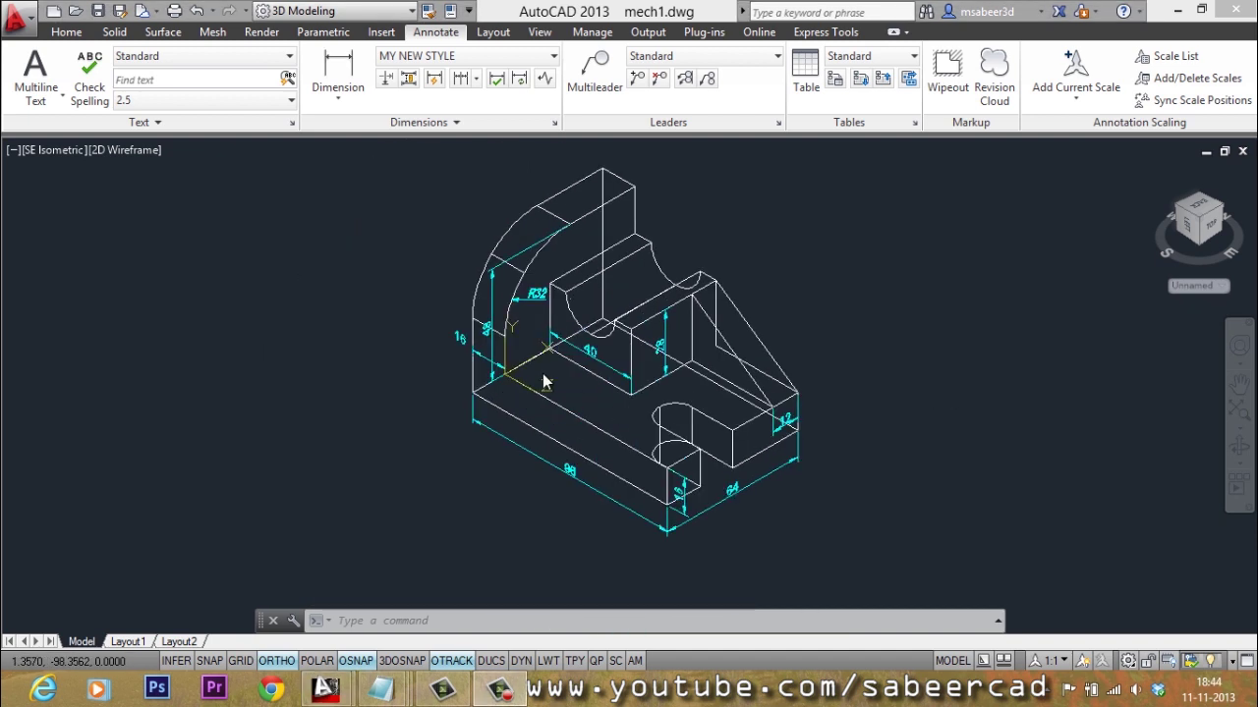
pyautogui.scroll(1, 537, 378)
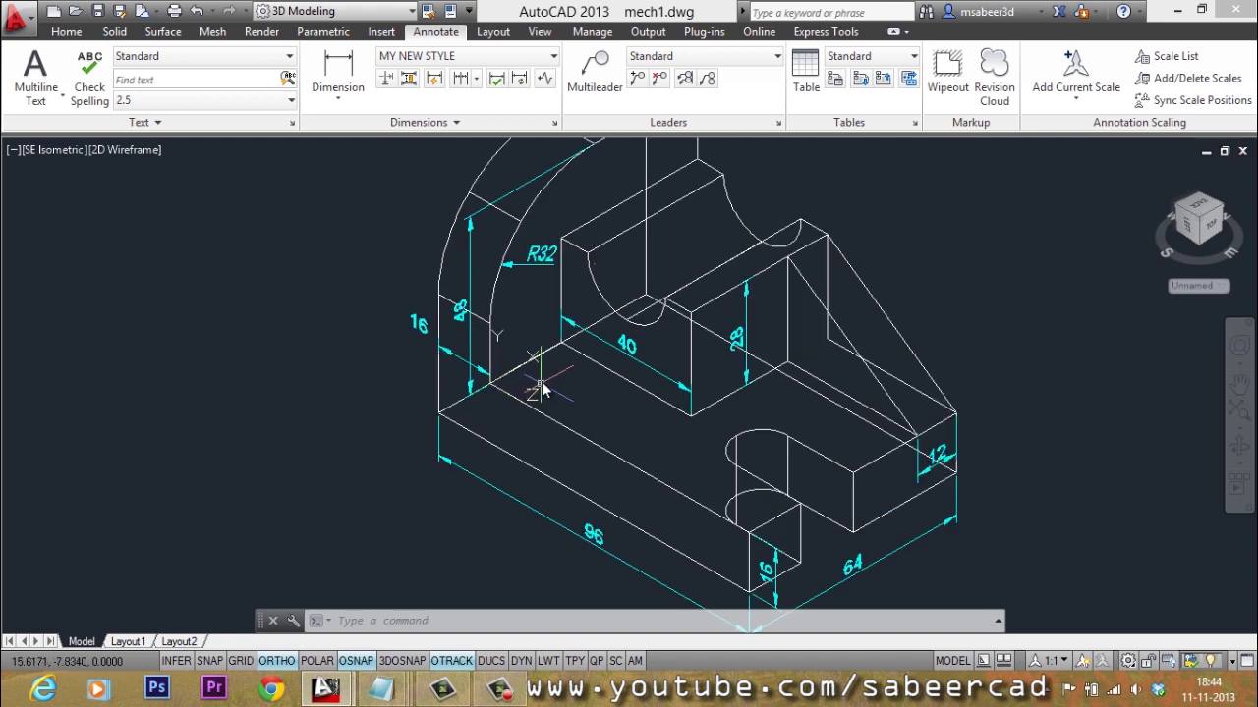
# Define a 3-point UCS on the base top, origin at the base corner, X toward the slot.
pyautogui.click(539, 33)
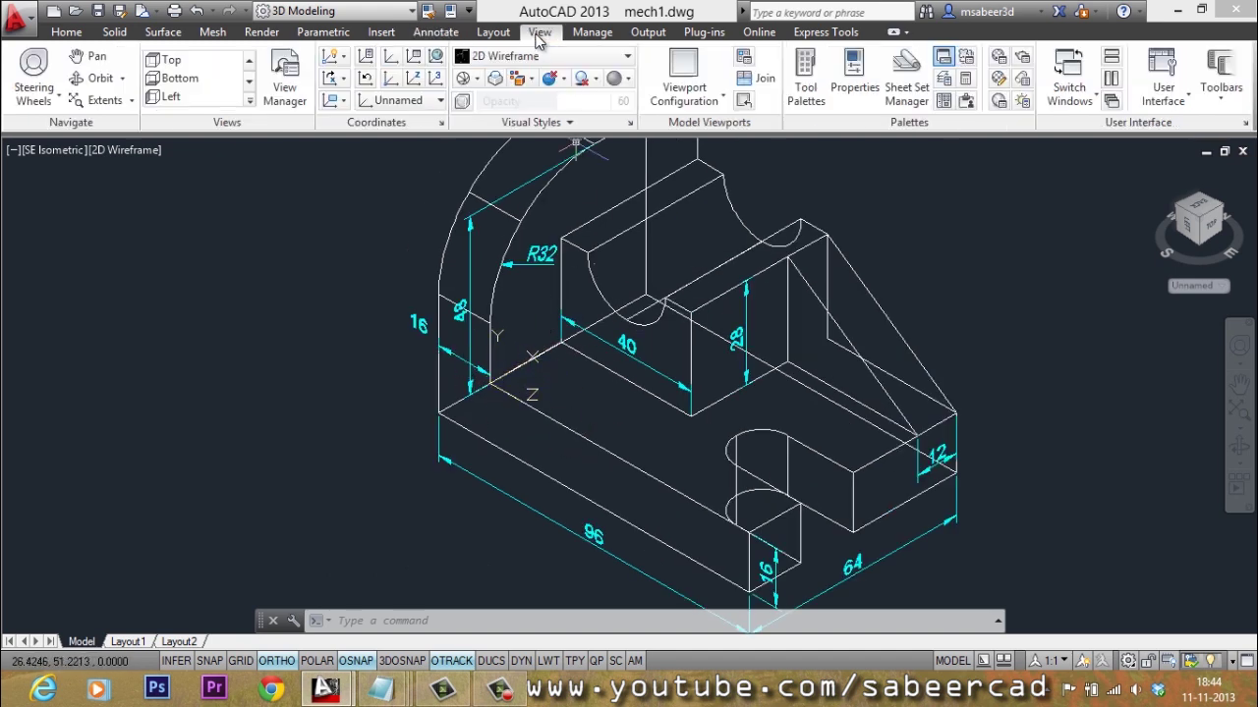
pyautogui.click(435, 81)
pyautogui.scroll(4, 515, 397)
pyautogui.click(504, 390)
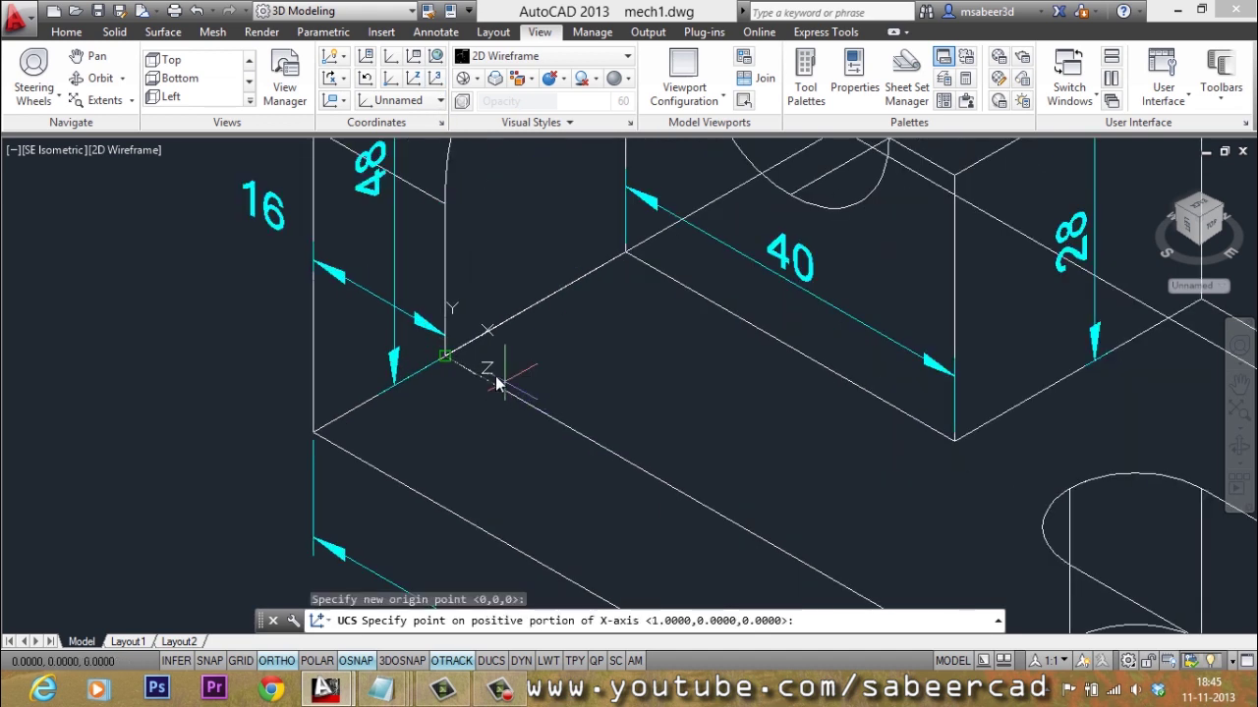
pyautogui.scroll(-4, 500, 382)
pyautogui.scroll(3, 732, 437)
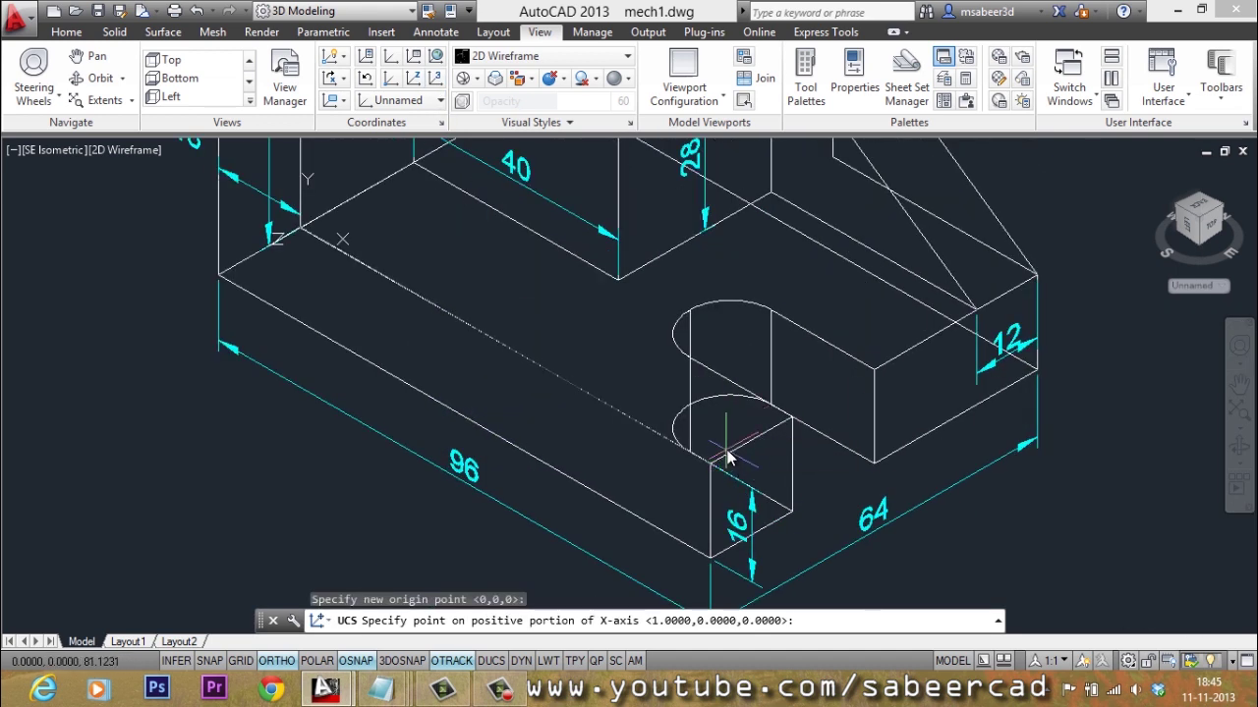
pyautogui.click(716, 462)
pyautogui.click(447, 203)
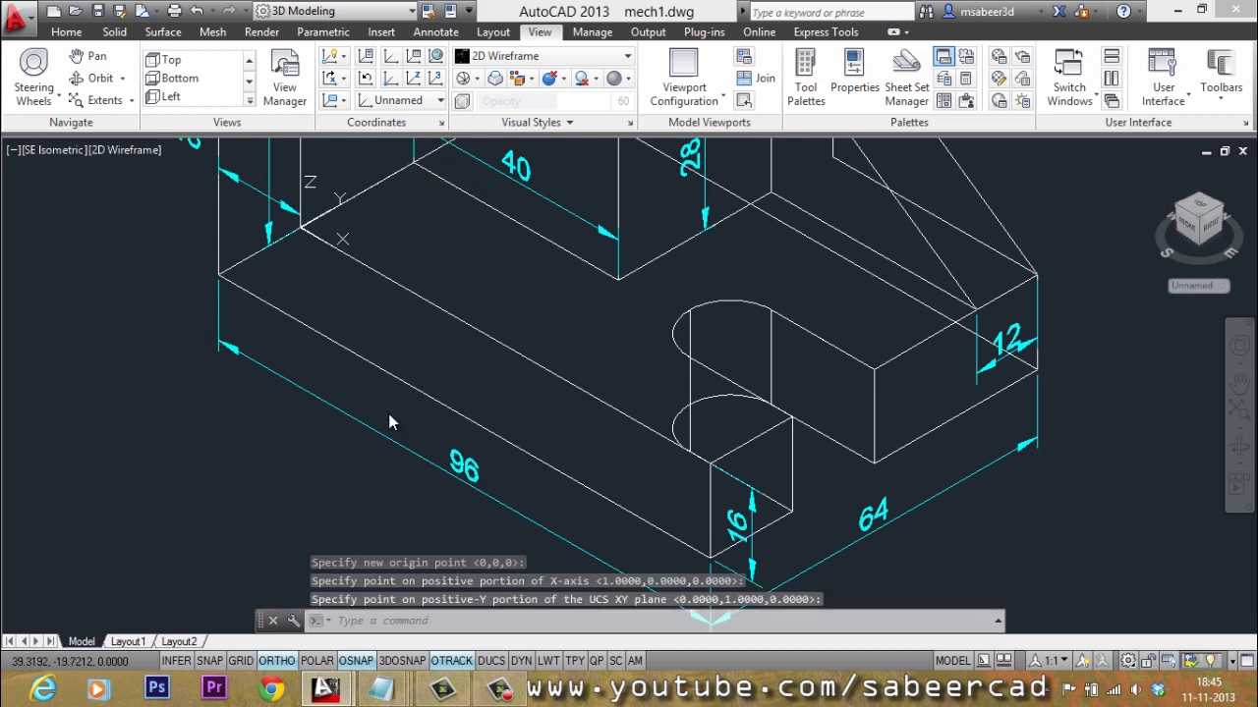
pyautogui.scroll(-3, 388, 414)
pyautogui.scroll(1, 430, 293)
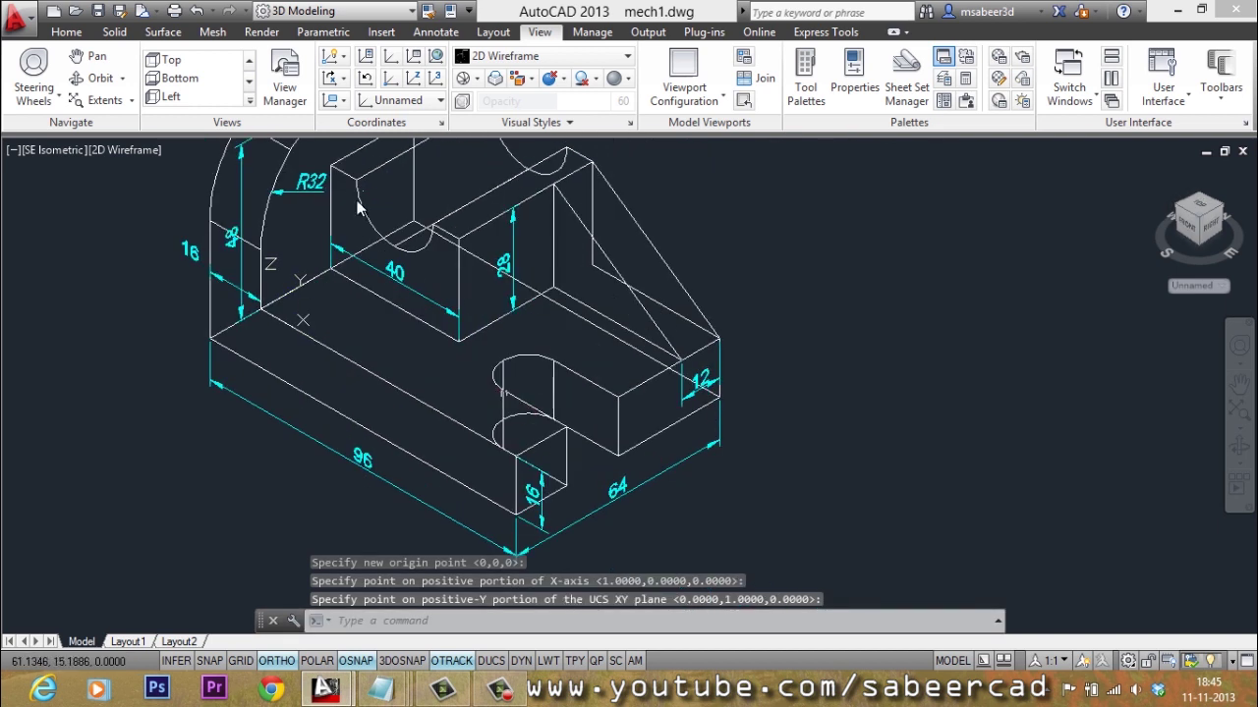
pyautogui.click(435, 32)
pyautogui.click(338, 91)
pyautogui.click(351, 130)
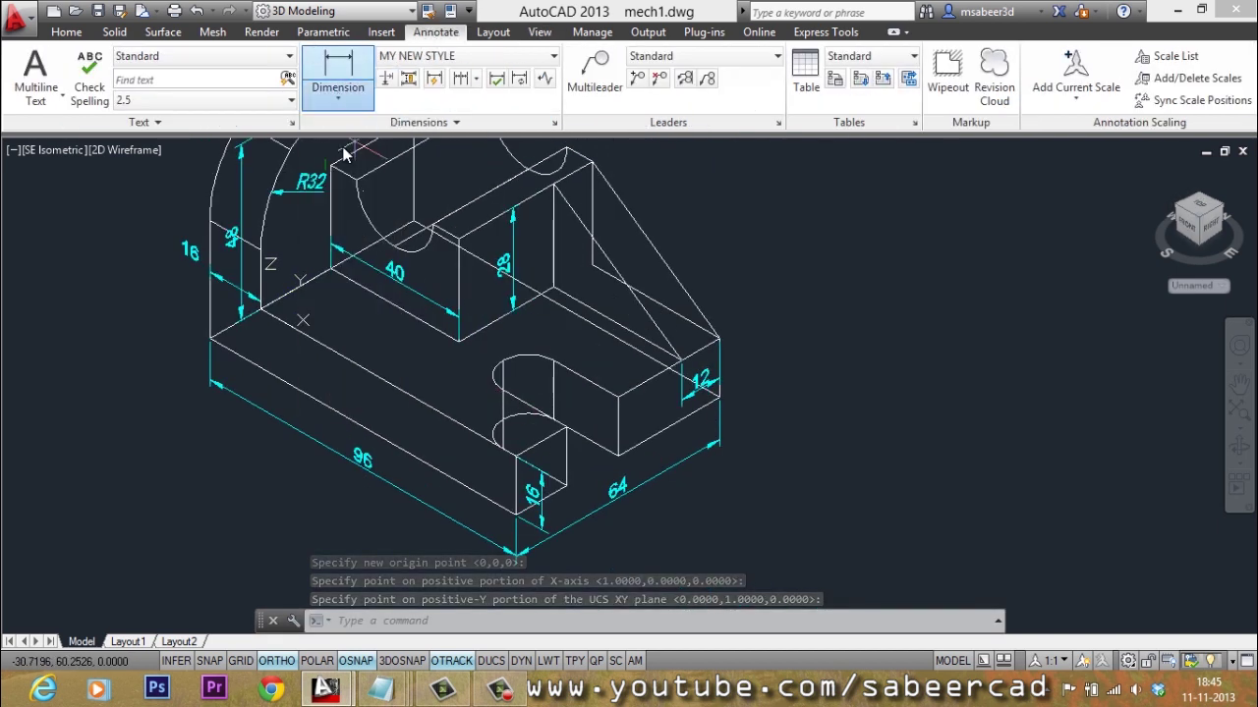
# Dimension 16 along the base's top edge from the edge endpoint to the slot's start.
pyautogui.scroll(3, 488, 363)
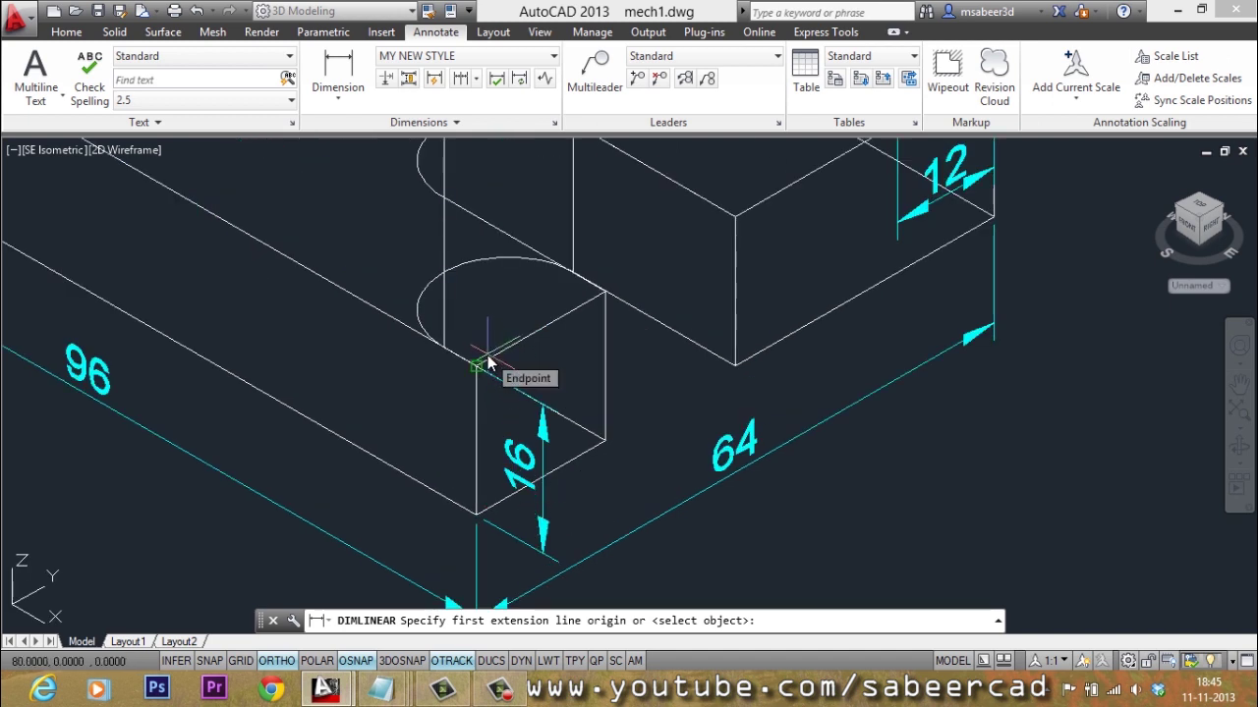
pyautogui.click(488, 363)
pyautogui.click(589, 313)
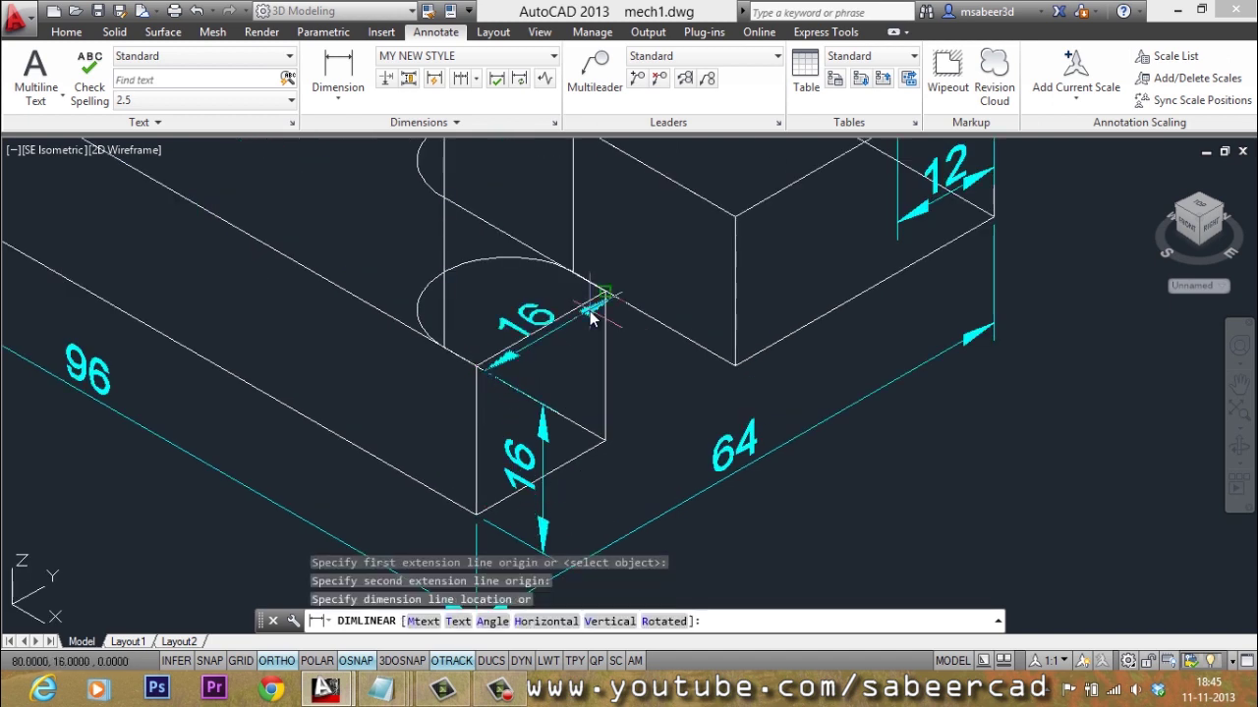
pyautogui.click(386, 248)
pyautogui.scroll(-2, 447, 460)
pyautogui.scroll(2, 469, 325)
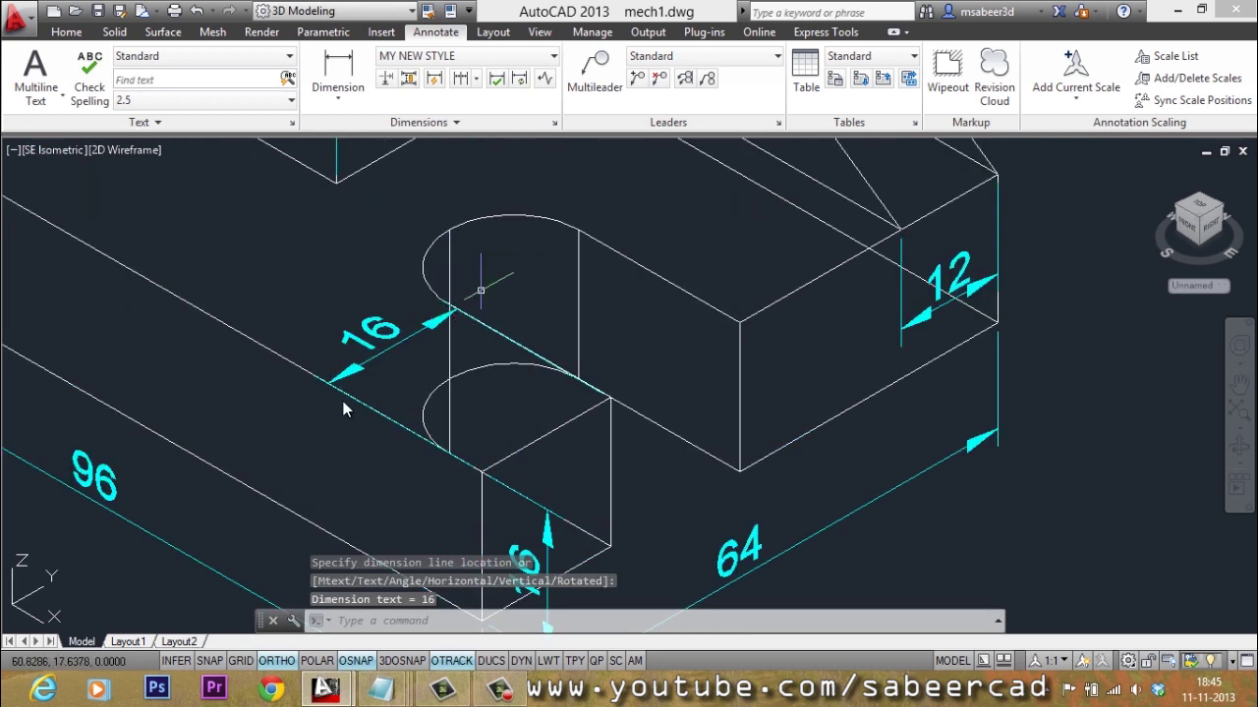
pyautogui.scroll(-2, 384, 457)
pyautogui.scroll(2, 445, 359)
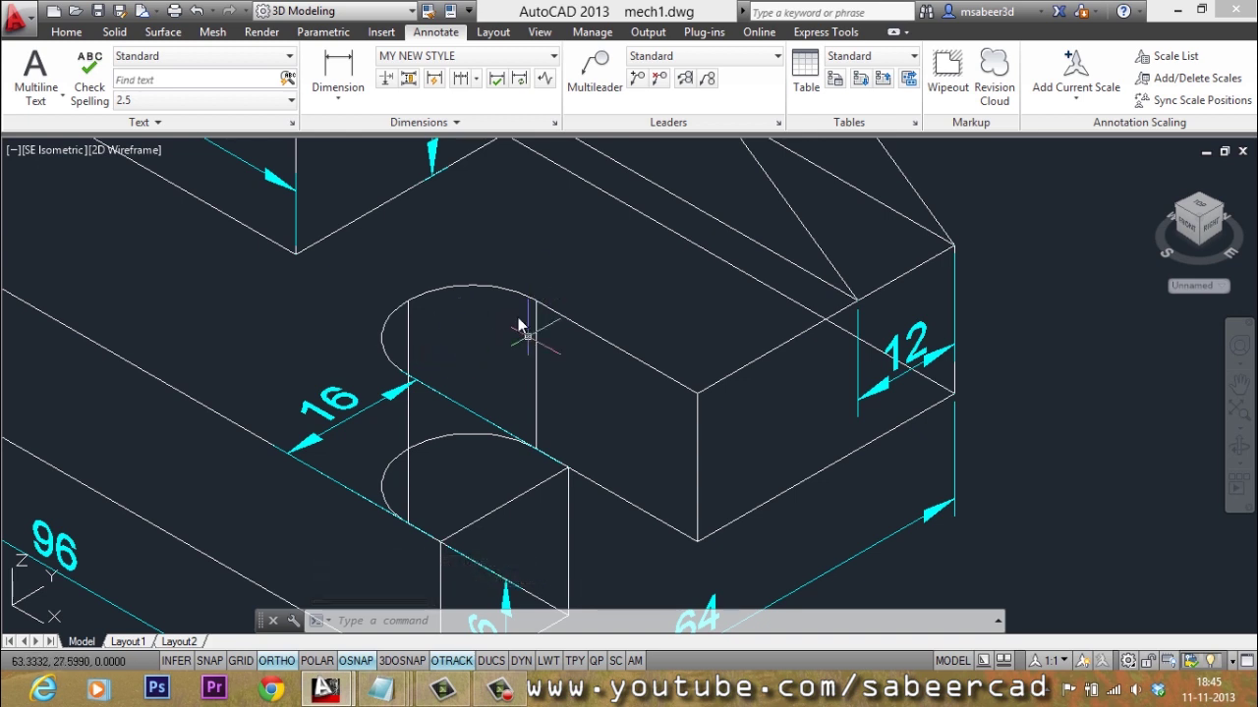
# Continue with a second 16 dimension across the slot, forming a chained 16/16.
pyautogui.click(460, 81)
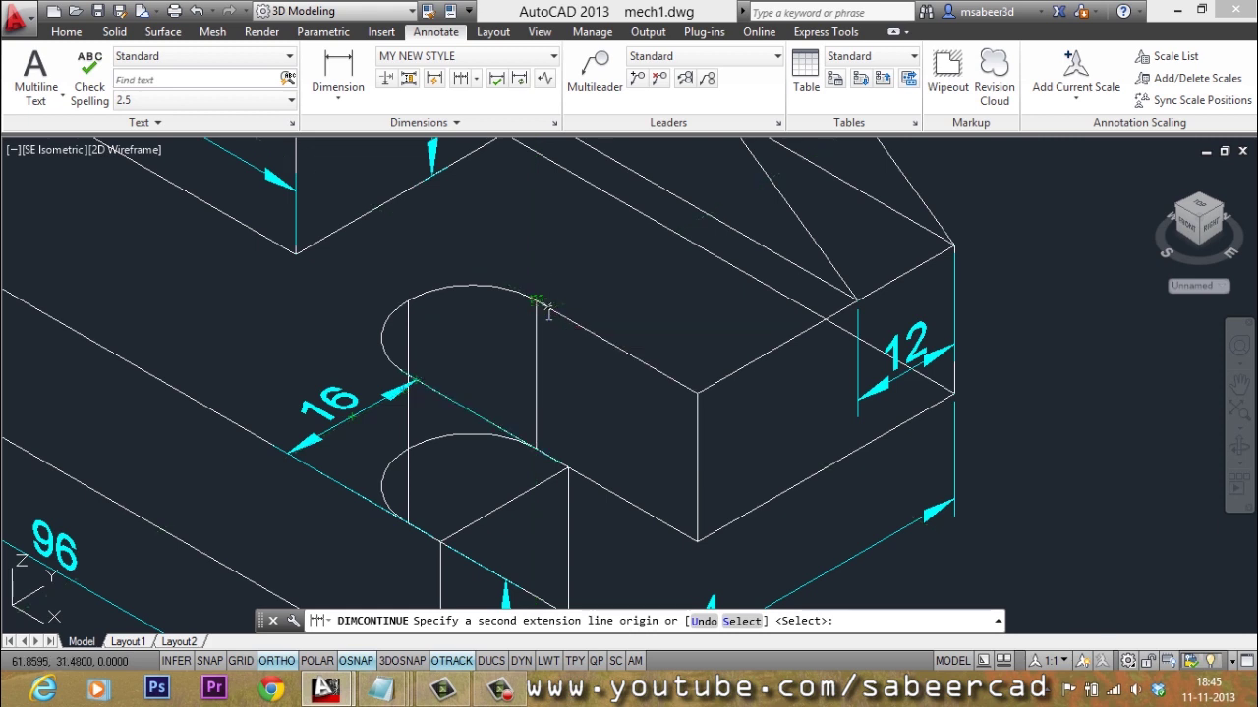
pyautogui.click(539, 304)
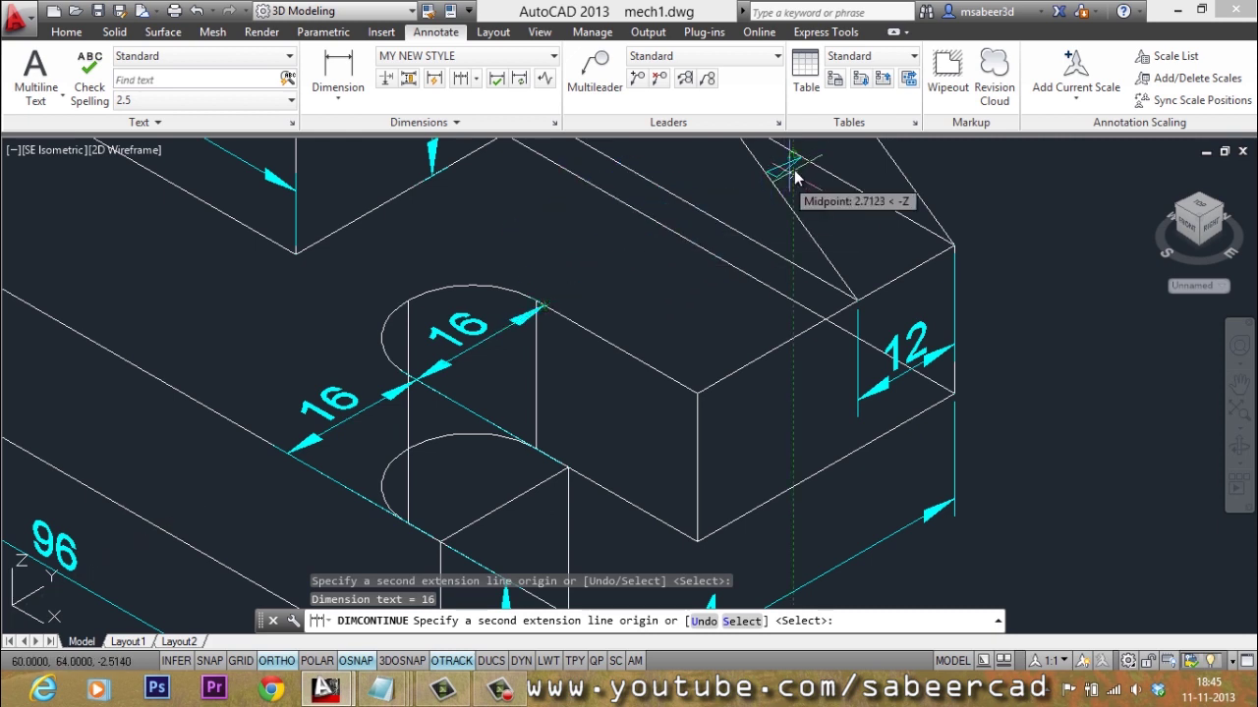
pyautogui.scroll(-3, 777, 169)
pyautogui.scroll(2, 776, 169)
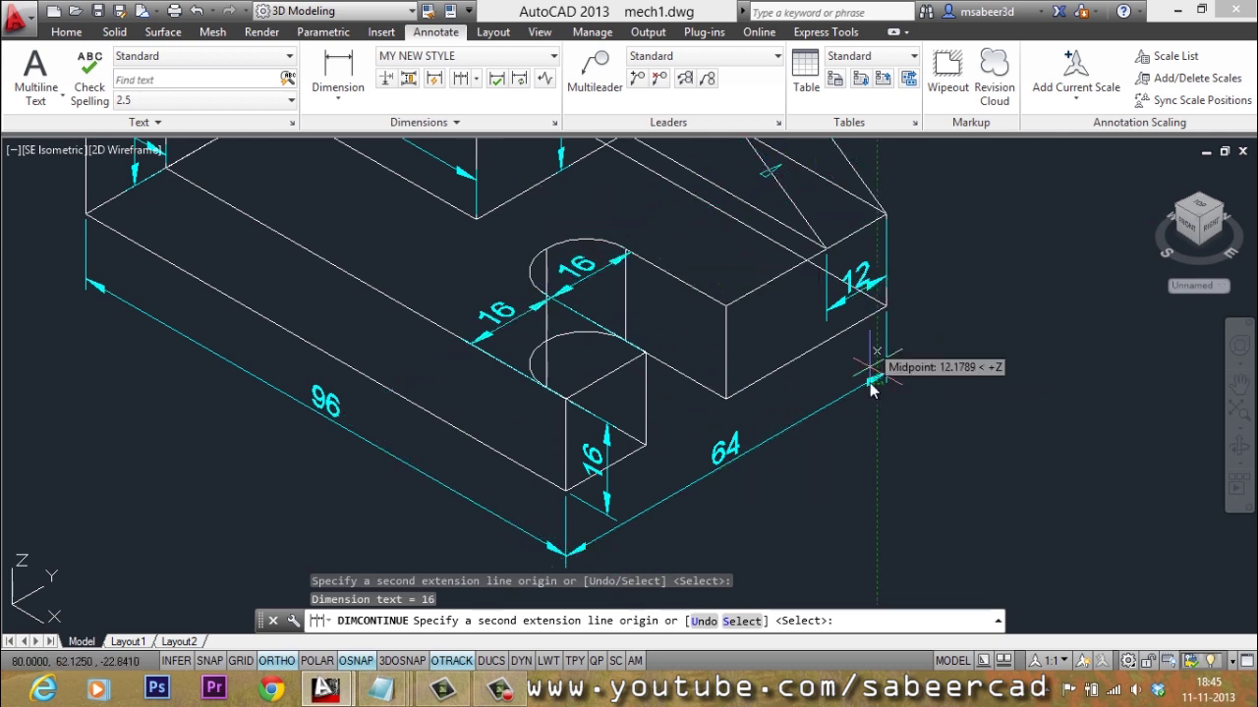
pyautogui.click(516, 310)
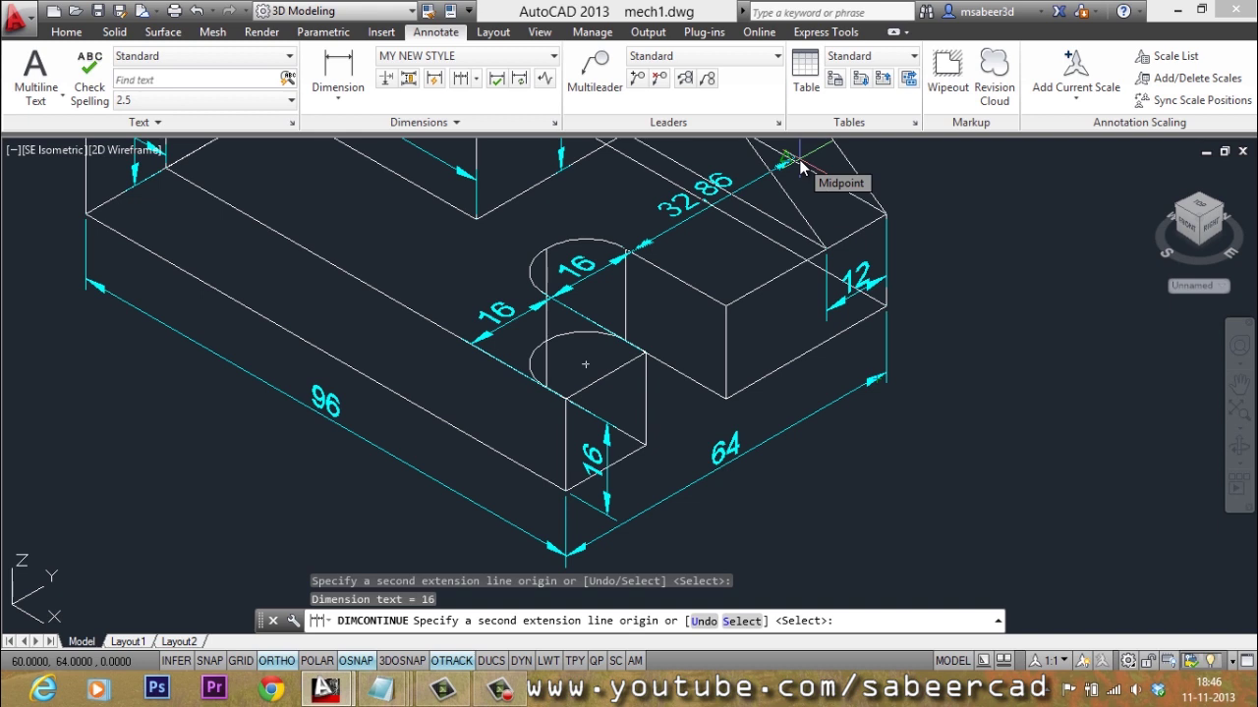
pyautogui.press('Escape')
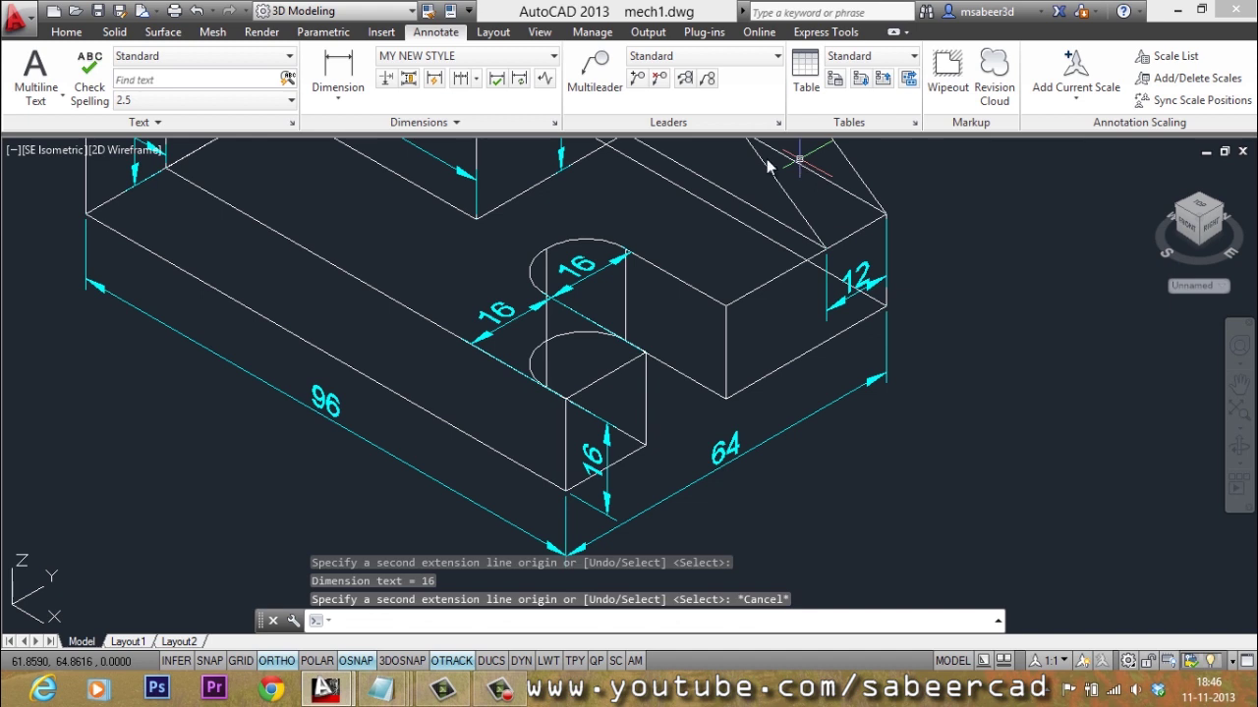
pyautogui.scroll(-3, 573, 331)
pyautogui.scroll(4, 435, 359)
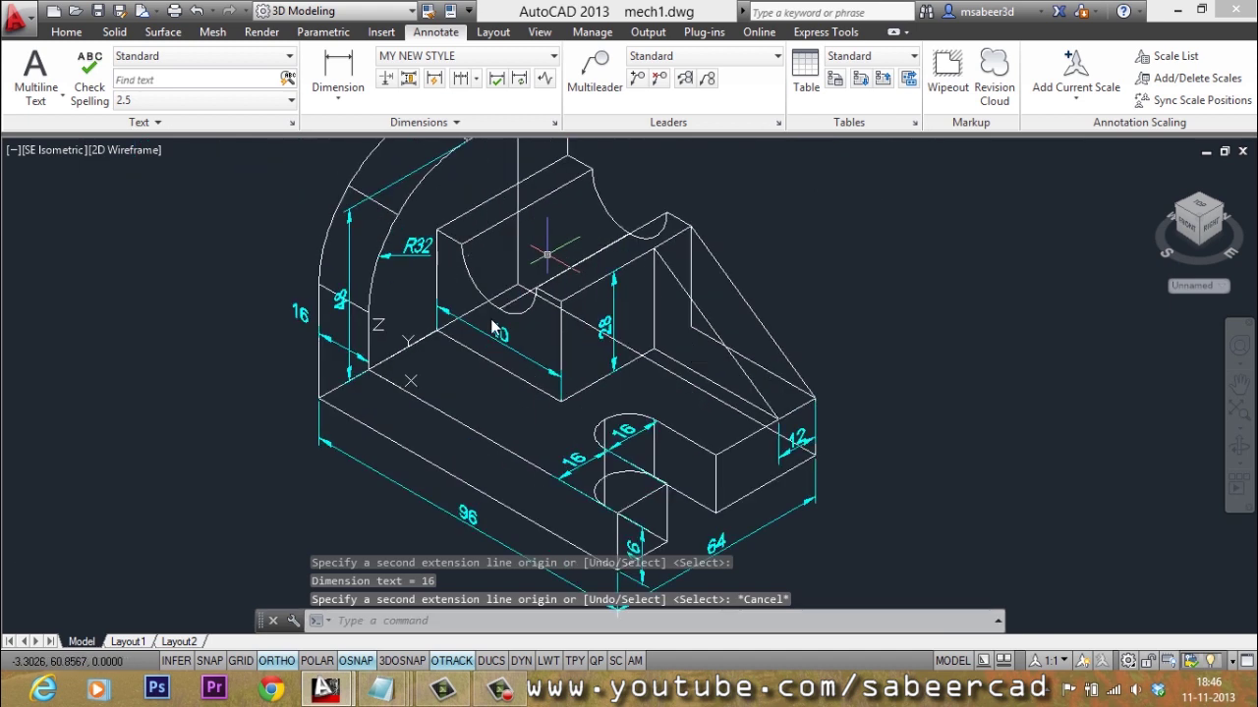
# Add a 22 linear dimension along the base's top edge, in front of the 40 dimension.
pyautogui.scroll(-2, 344, 329)
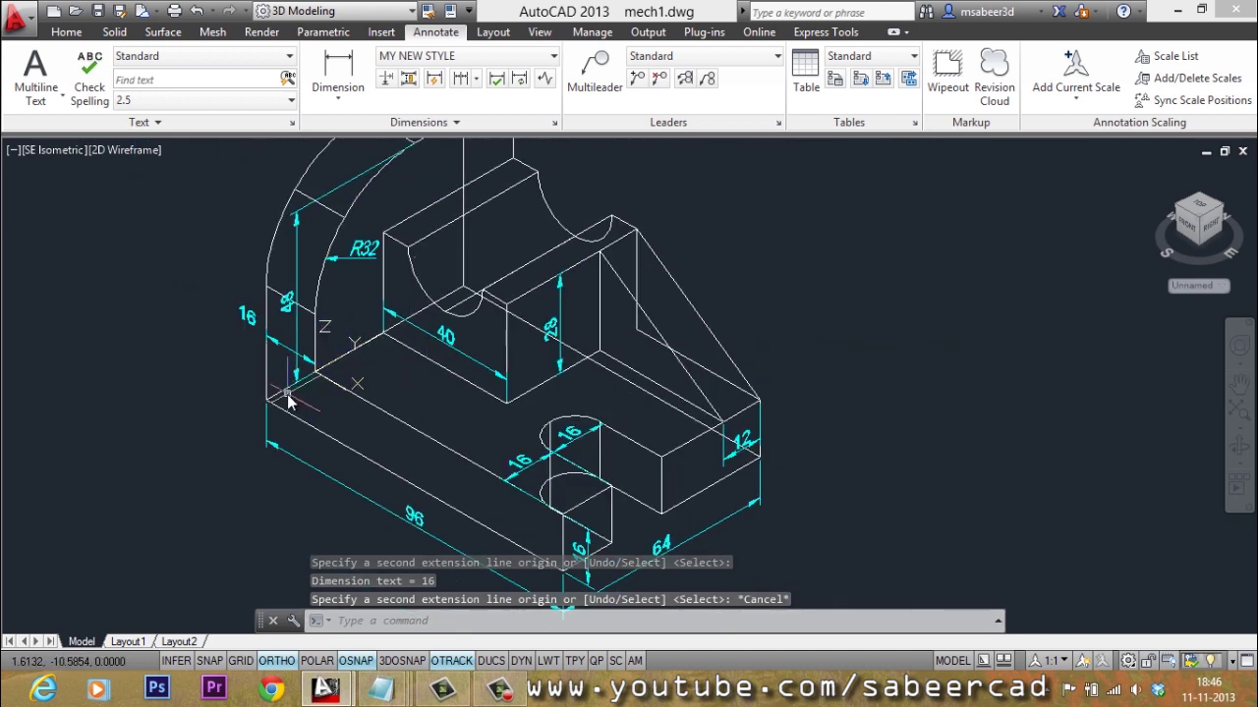
pyautogui.click(338, 96)
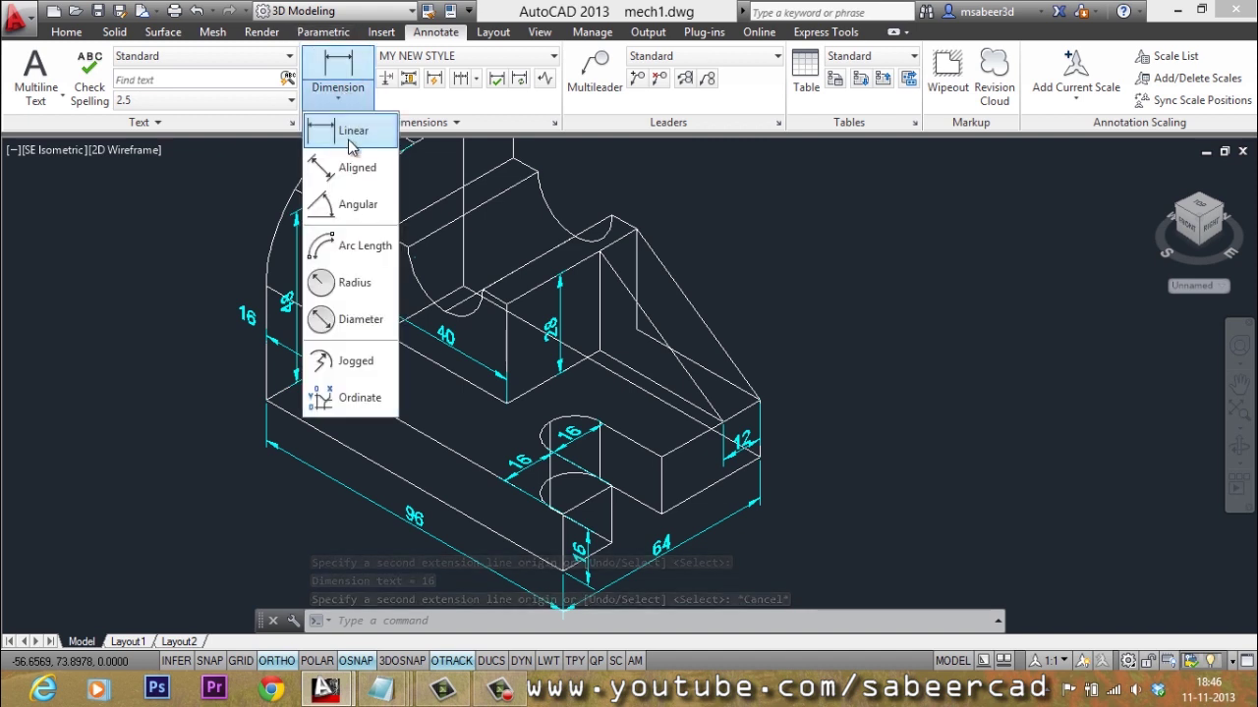
pyautogui.click(348, 106)
pyautogui.click(339, 384)
pyautogui.click(381, 334)
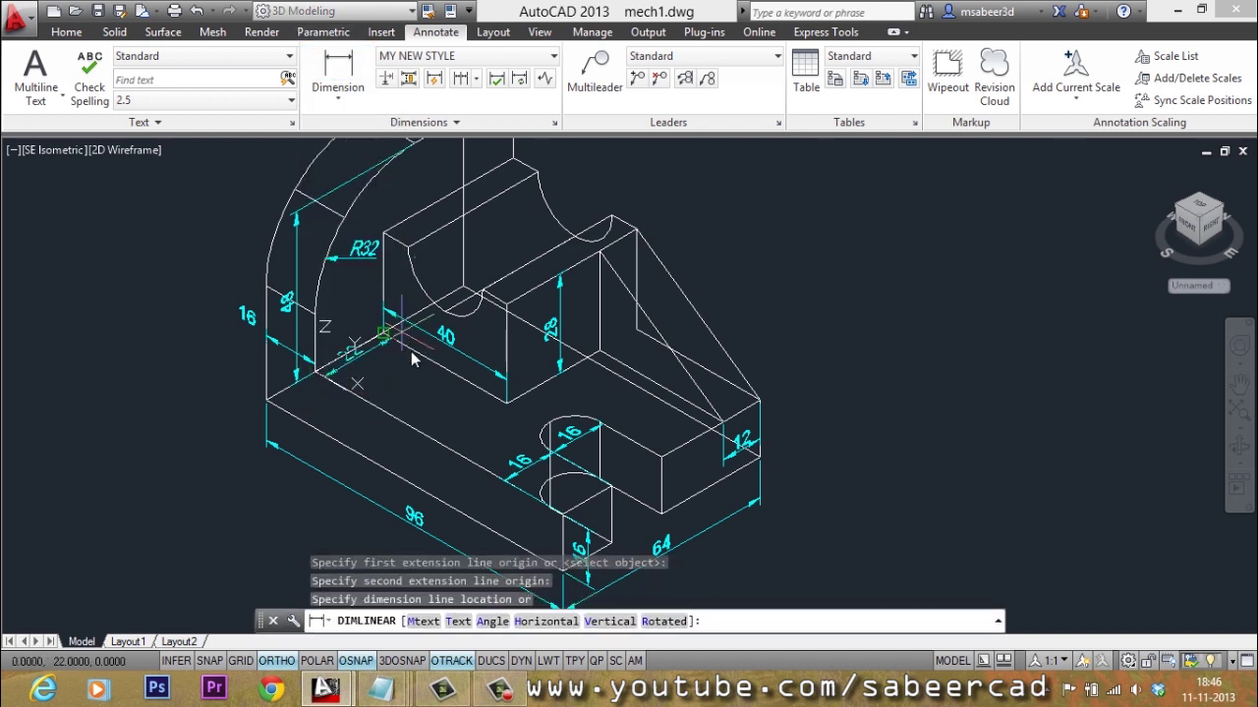
pyautogui.scroll(2, 404, 391)
pyautogui.click(406, 389)
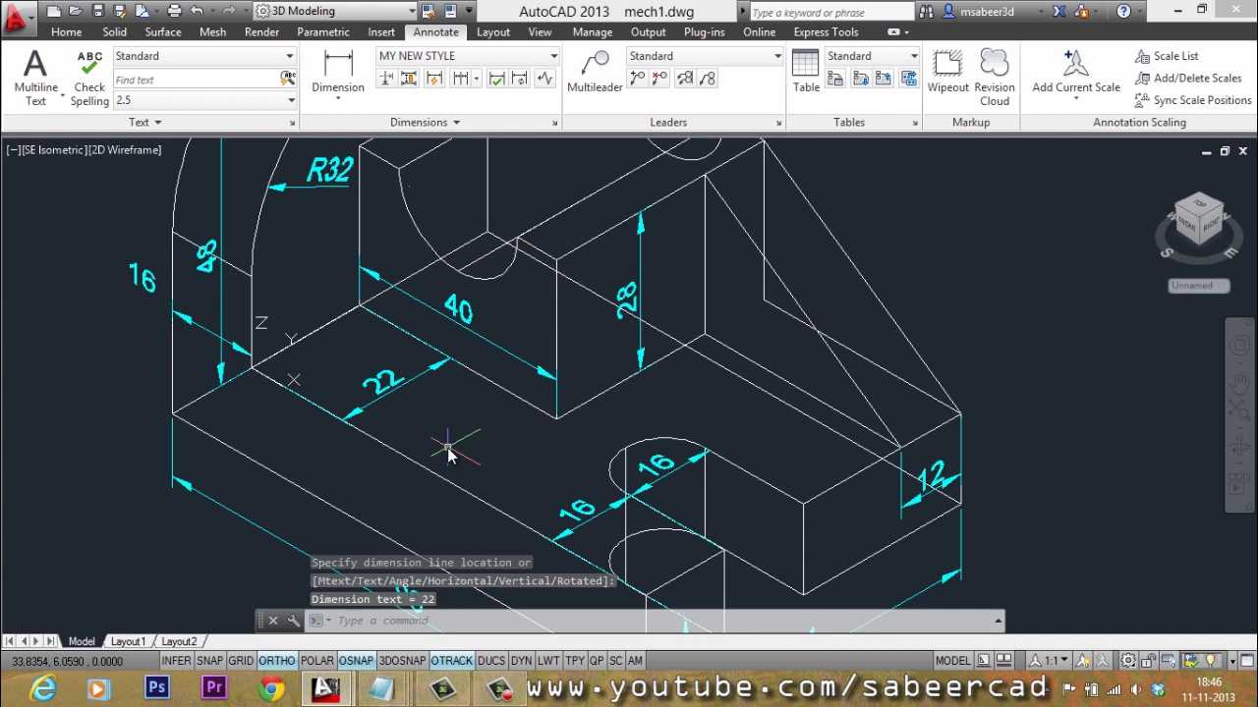
pyautogui.scroll(-2, 447, 442)
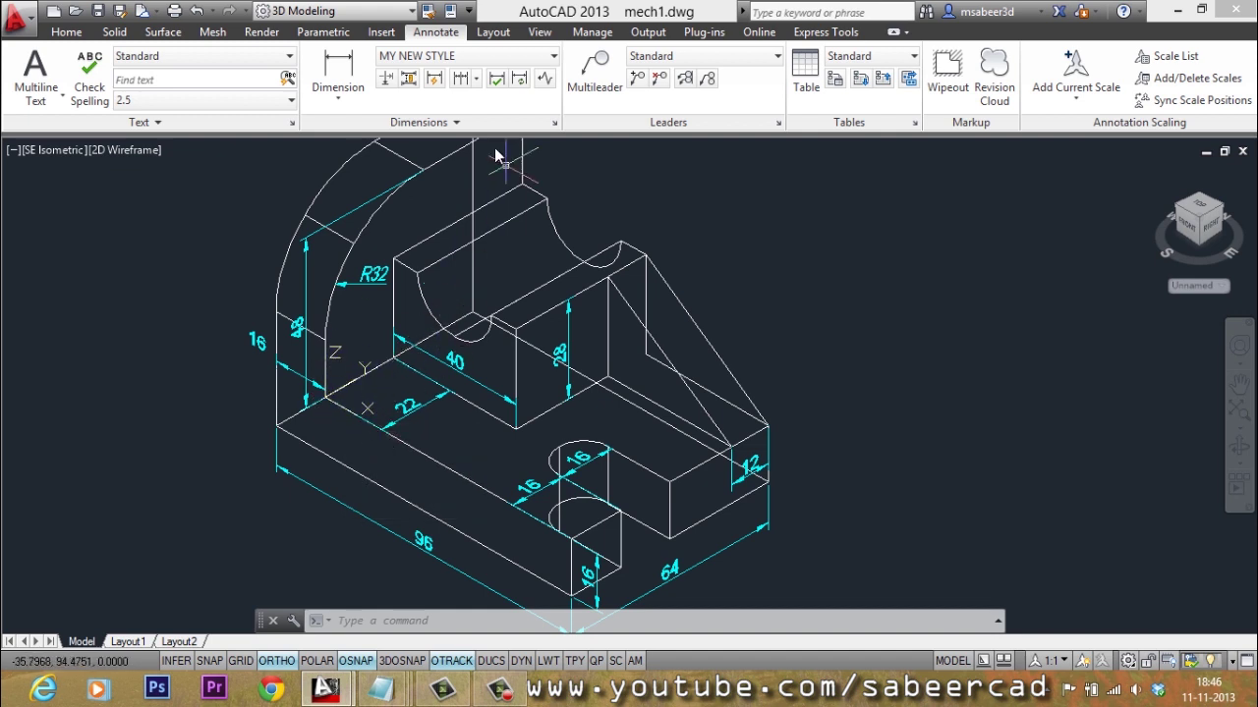
pyautogui.click(543, 32)
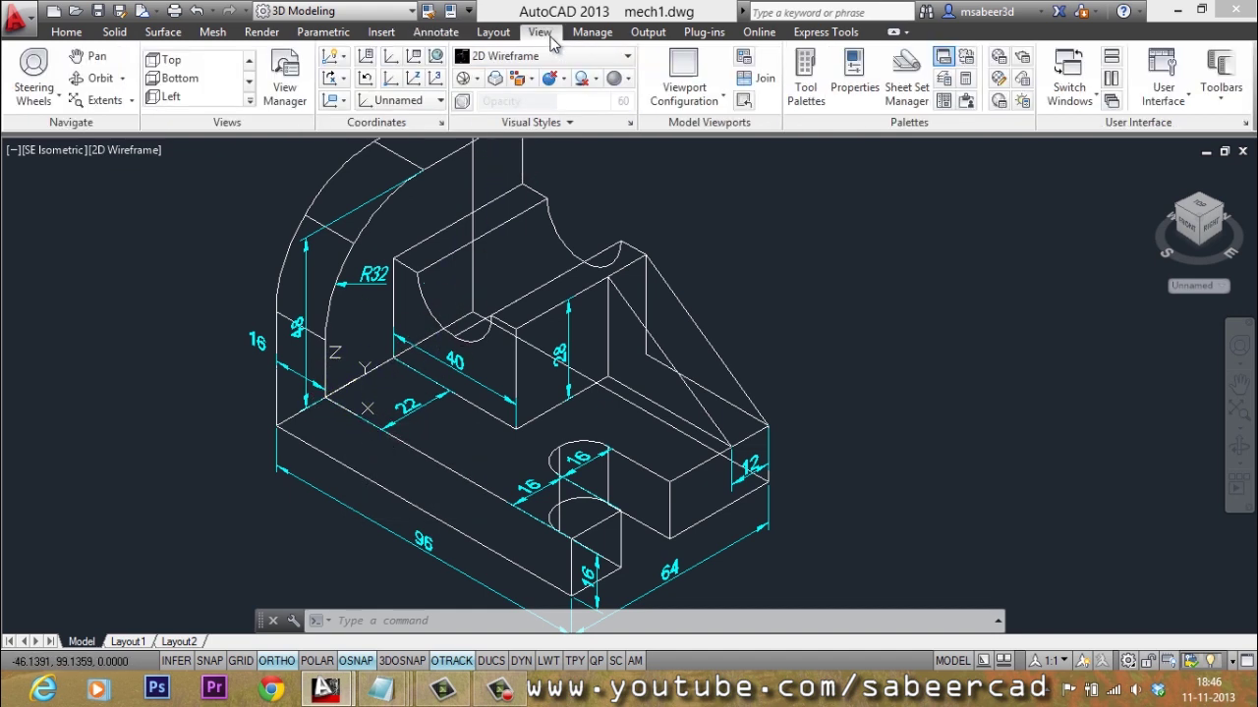
# Move the UCS origin to the back upright's top corner next to the semicircular slot.
pyautogui.click(391, 79)
pyautogui.click(526, 188)
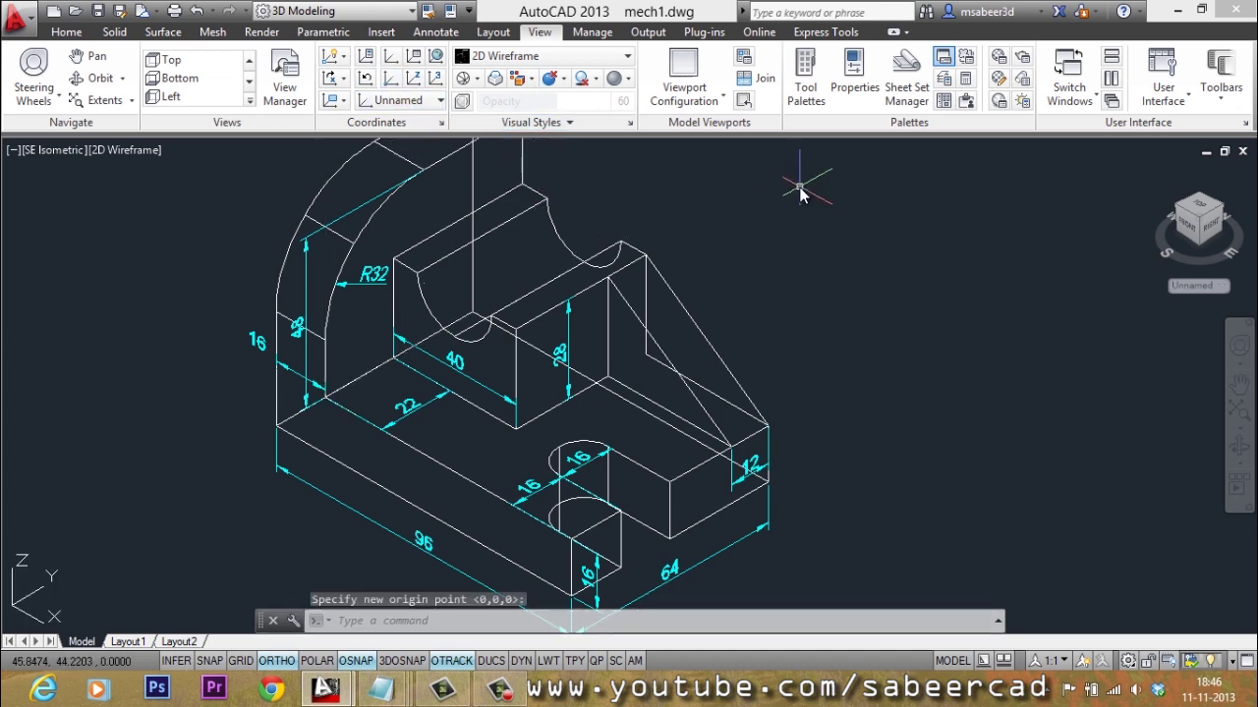
pyautogui.press('Return')
pyautogui.press('Return')
pyautogui.press('Escape')
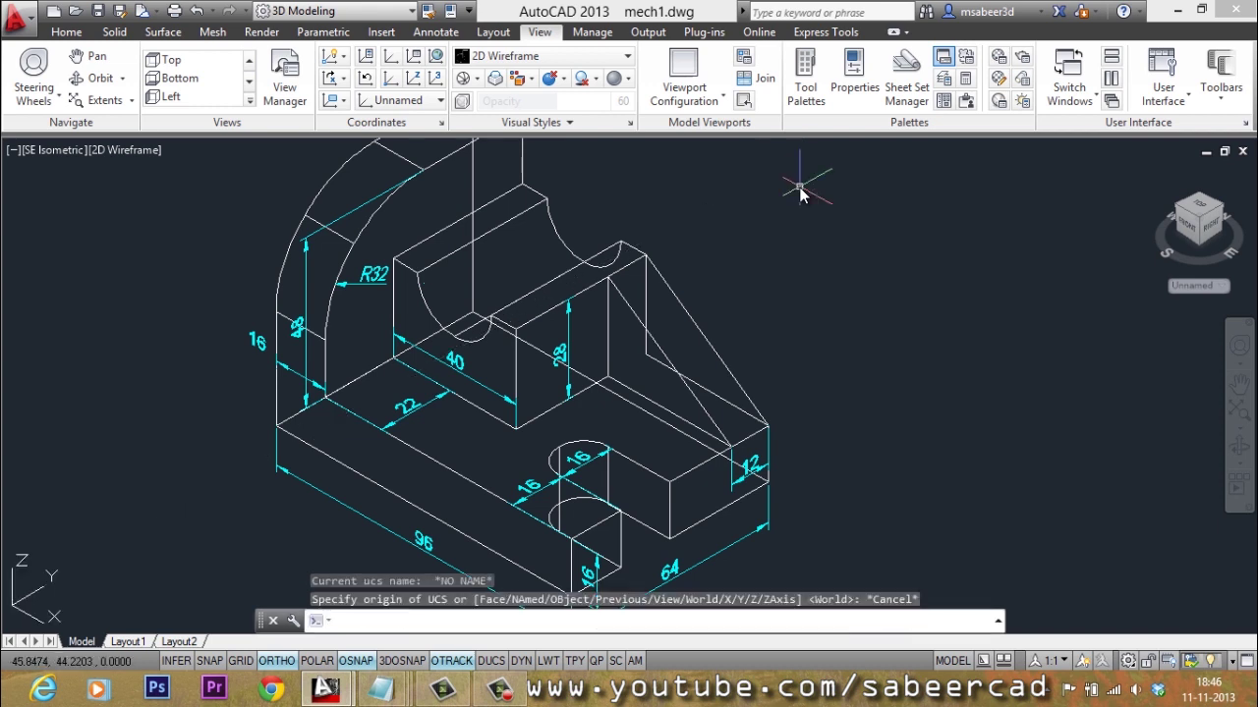
pyautogui.scroll(-2, 644, 388)
pyautogui.scroll(2, 598, 228)
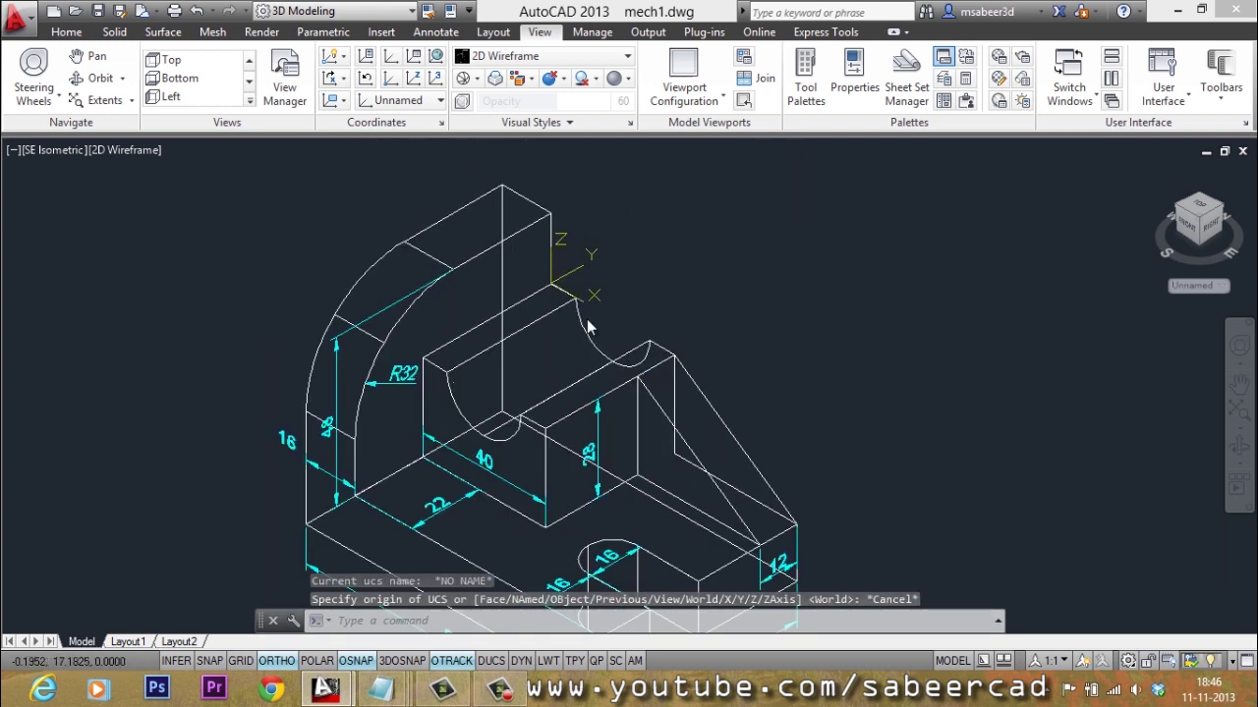
pyautogui.scroll(2, 576, 292)
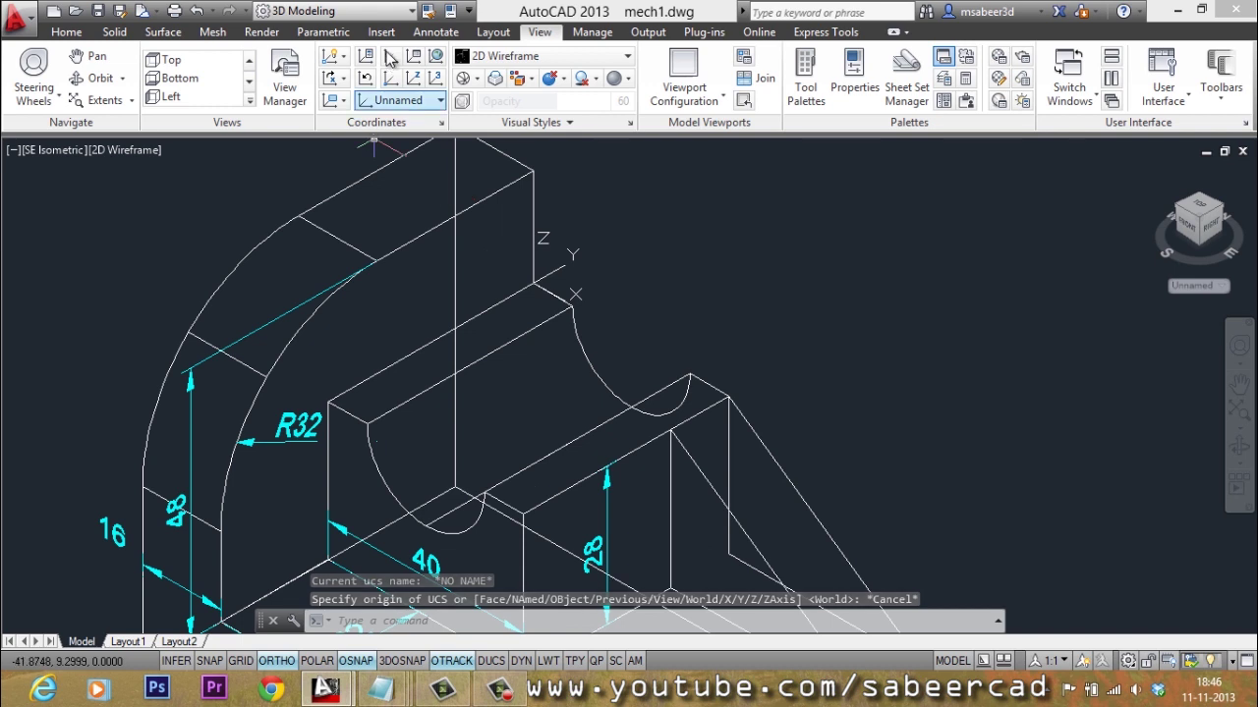
pyautogui.click(435, 31)
pyautogui.click(339, 96)
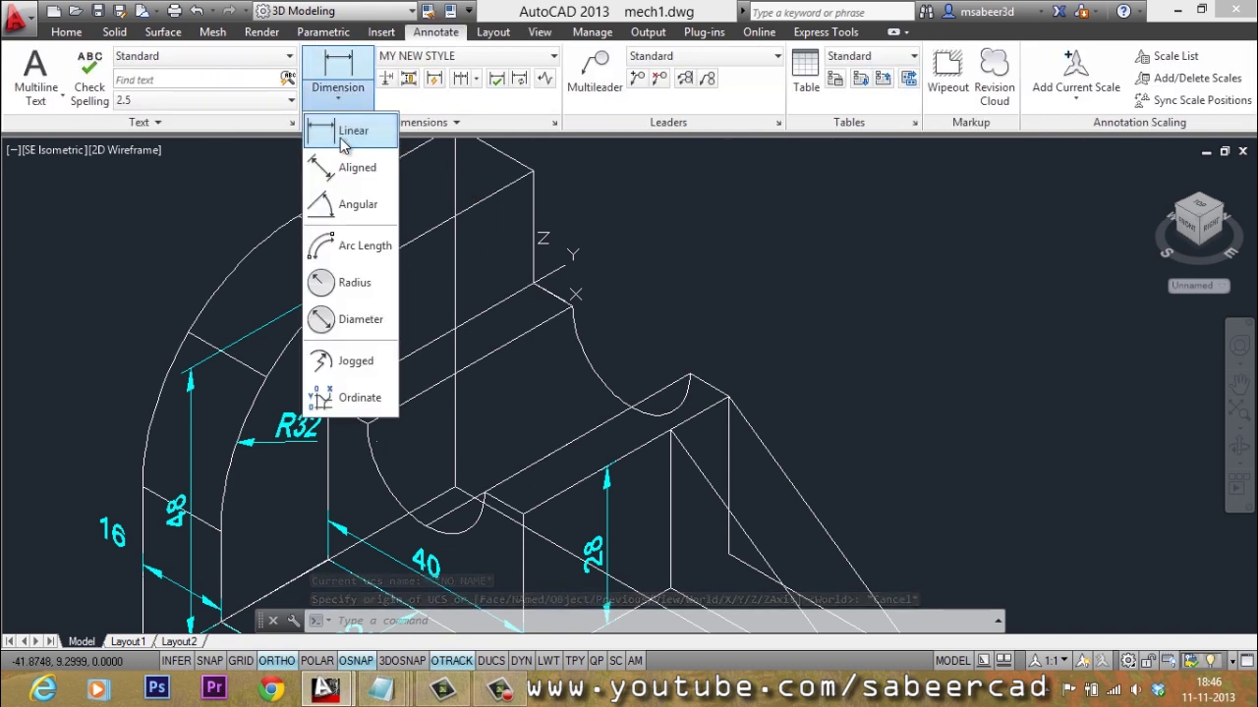
# Dimension the slot ends as 24, then continue with an 8 dimension to the upright's edge.
pyautogui.click(346, 133)
pyautogui.click(573, 305)
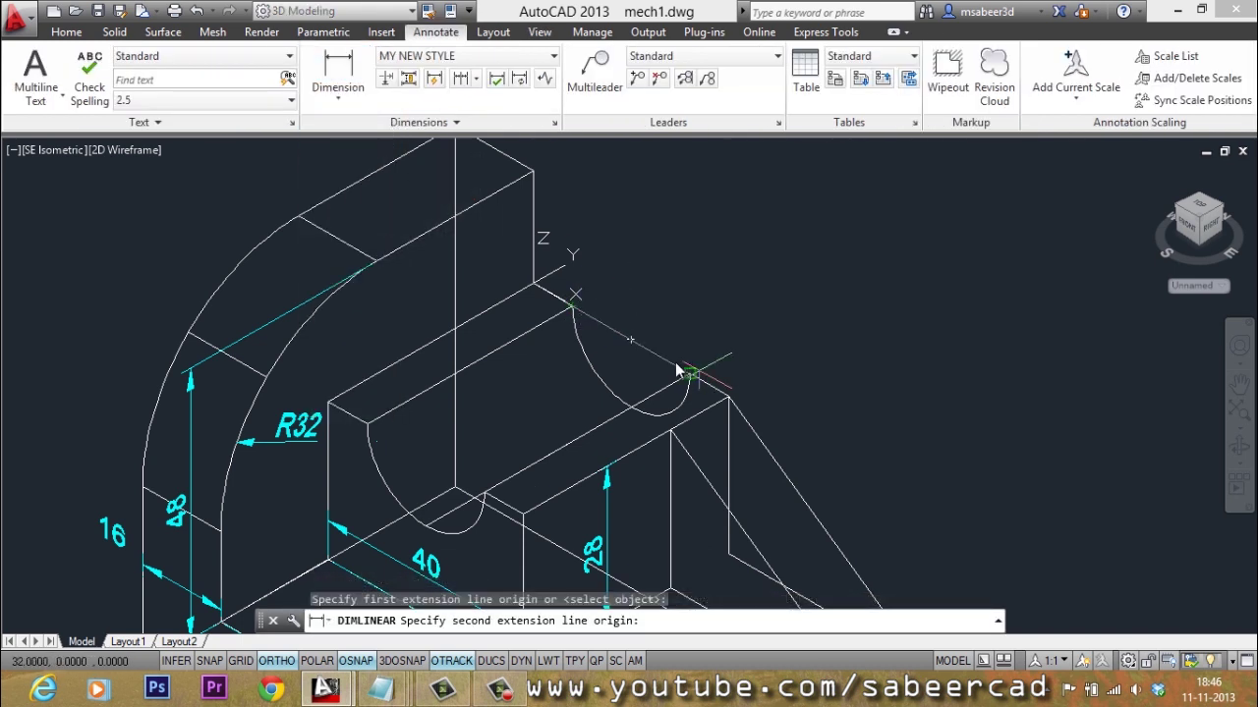
pyautogui.click(689, 374)
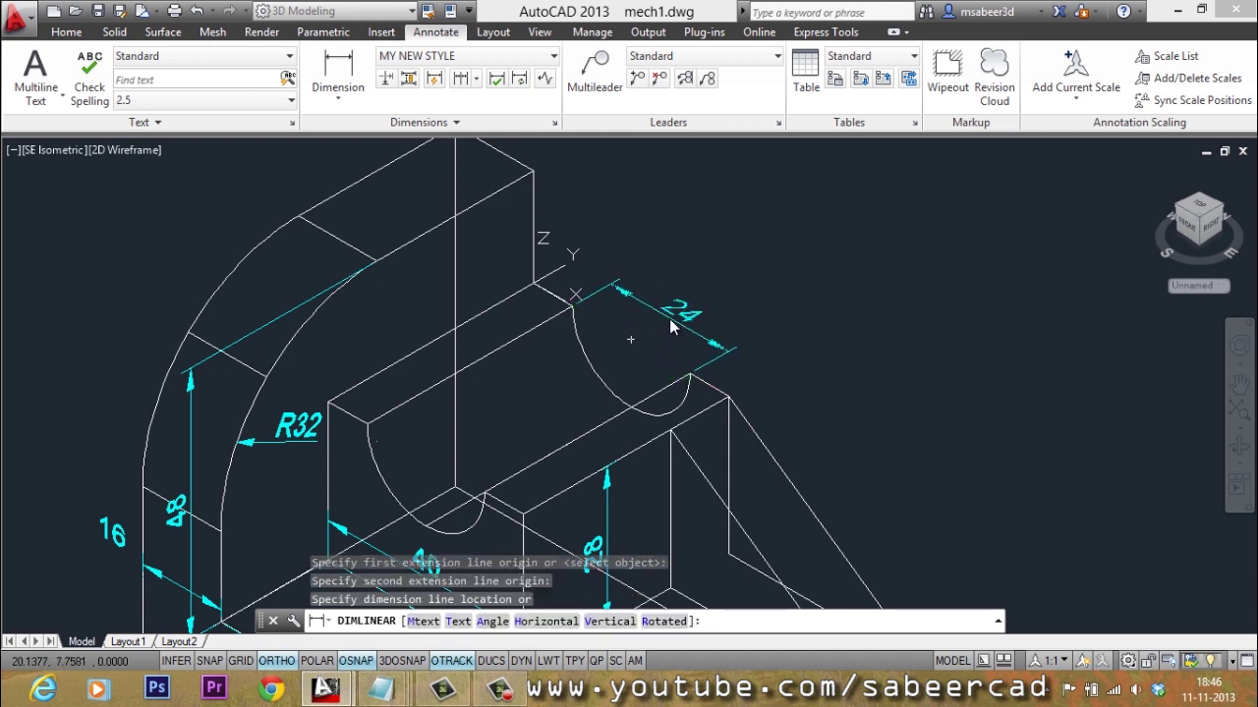
pyautogui.click(712, 329)
pyautogui.scroll(-2, 736, 351)
pyautogui.scroll(1, 715, 359)
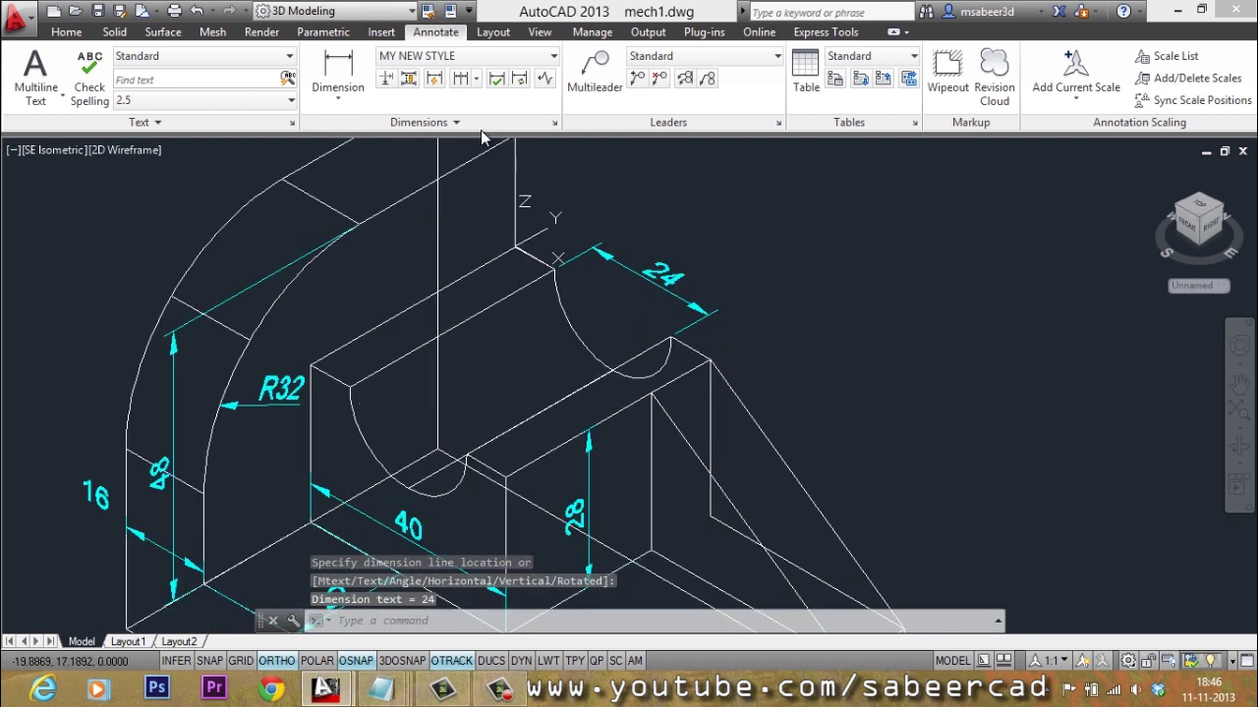
pyautogui.click(462, 83)
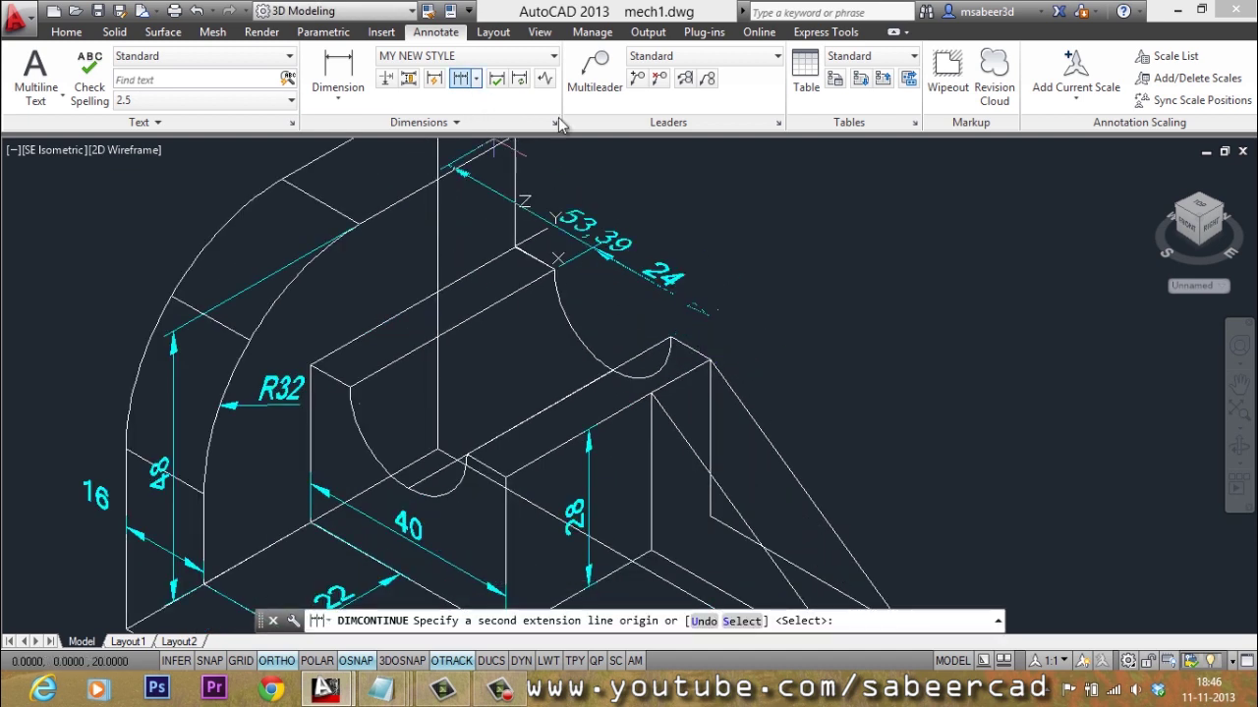
pyautogui.click(713, 365)
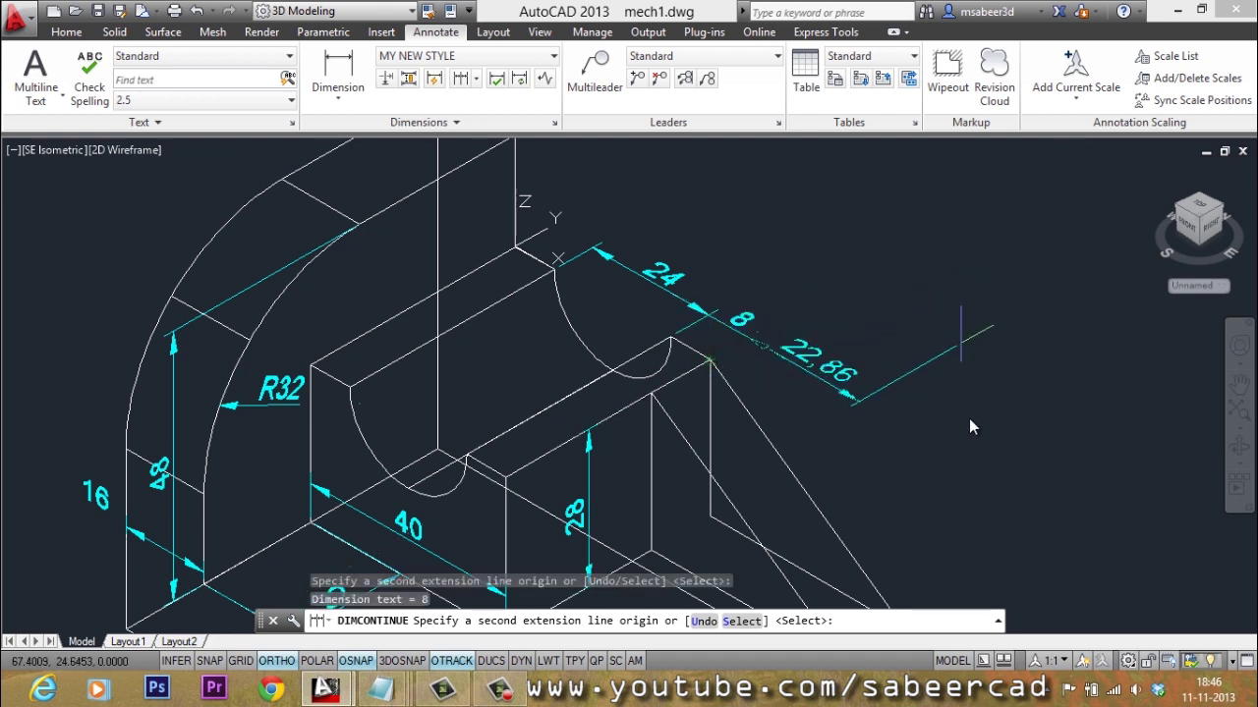
pyautogui.press('Escape')
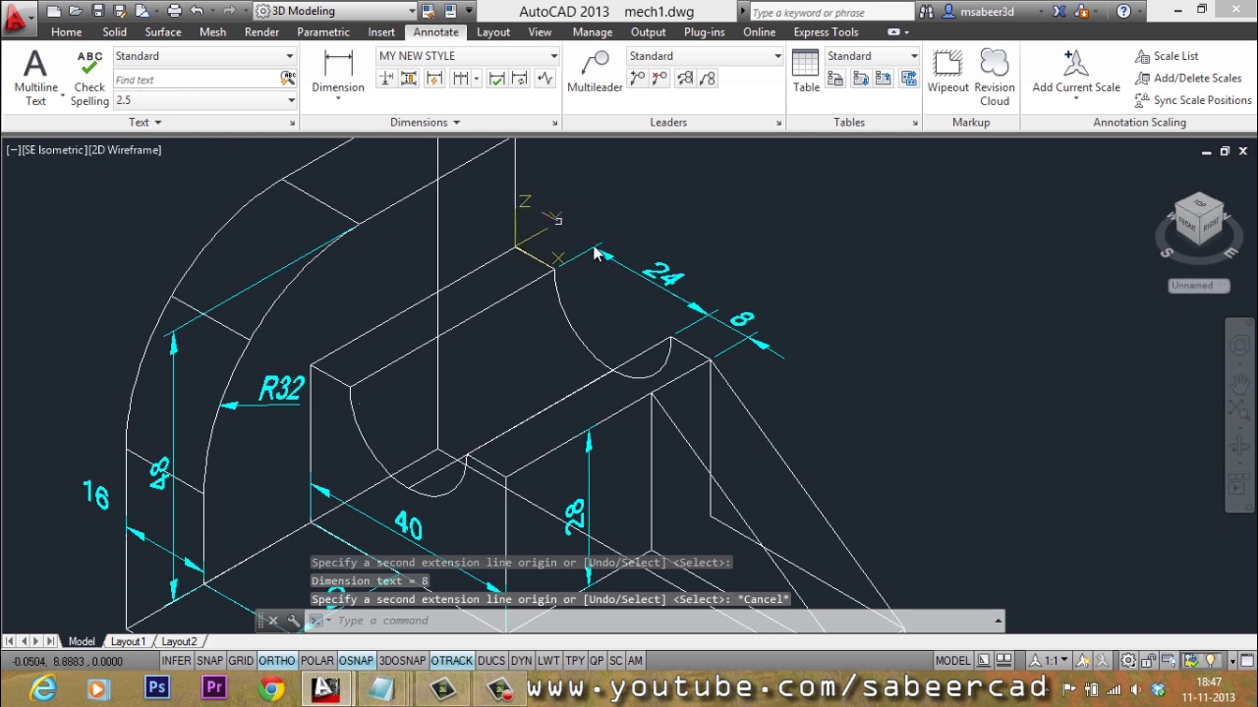
pyautogui.scroll(-2, 561, 225)
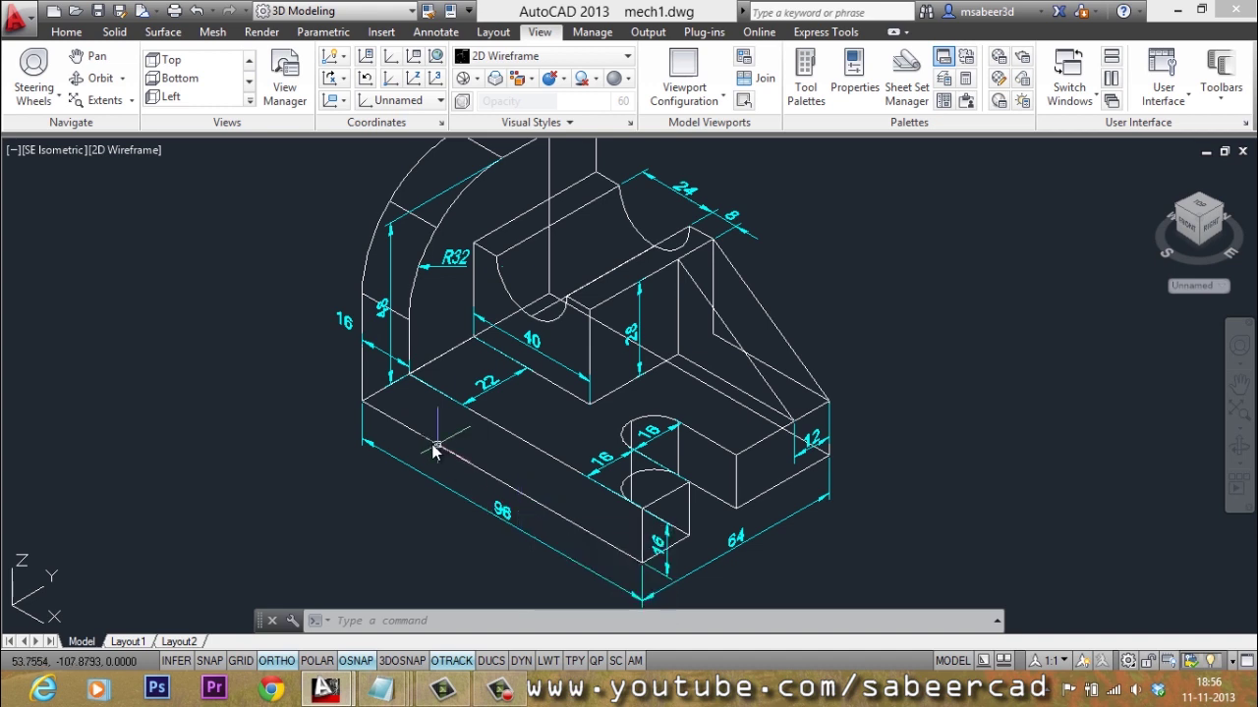
# Zoom in and out to inspect the dimensioned bracket, leaving the dimension list unused.
pyautogui.scroll(2, 385, 365)
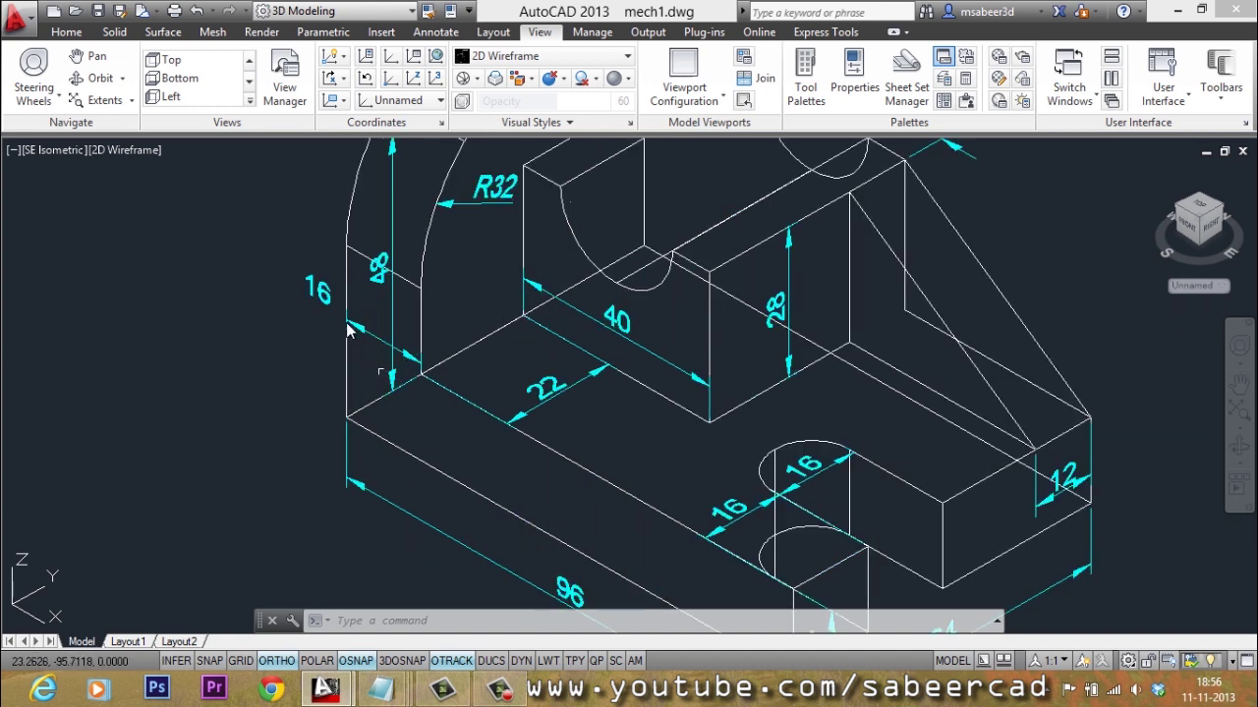
pyautogui.scroll(-2, 393, 376)
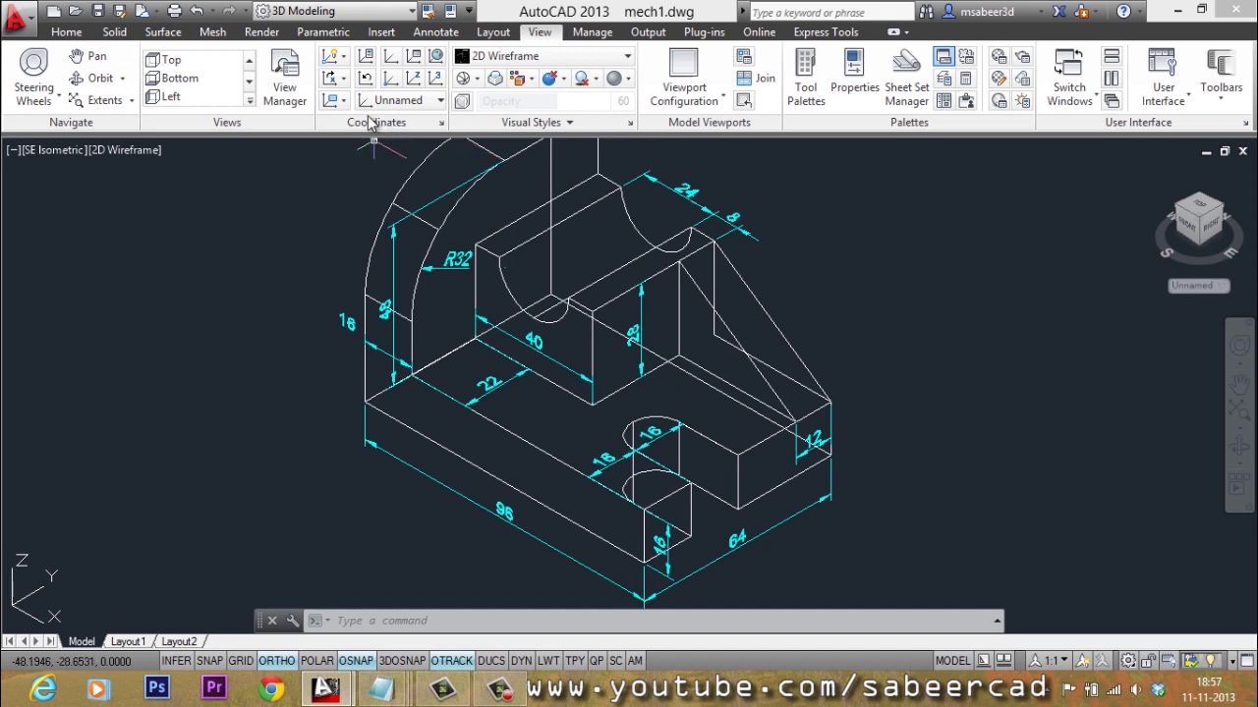
pyautogui.click(429, 36)
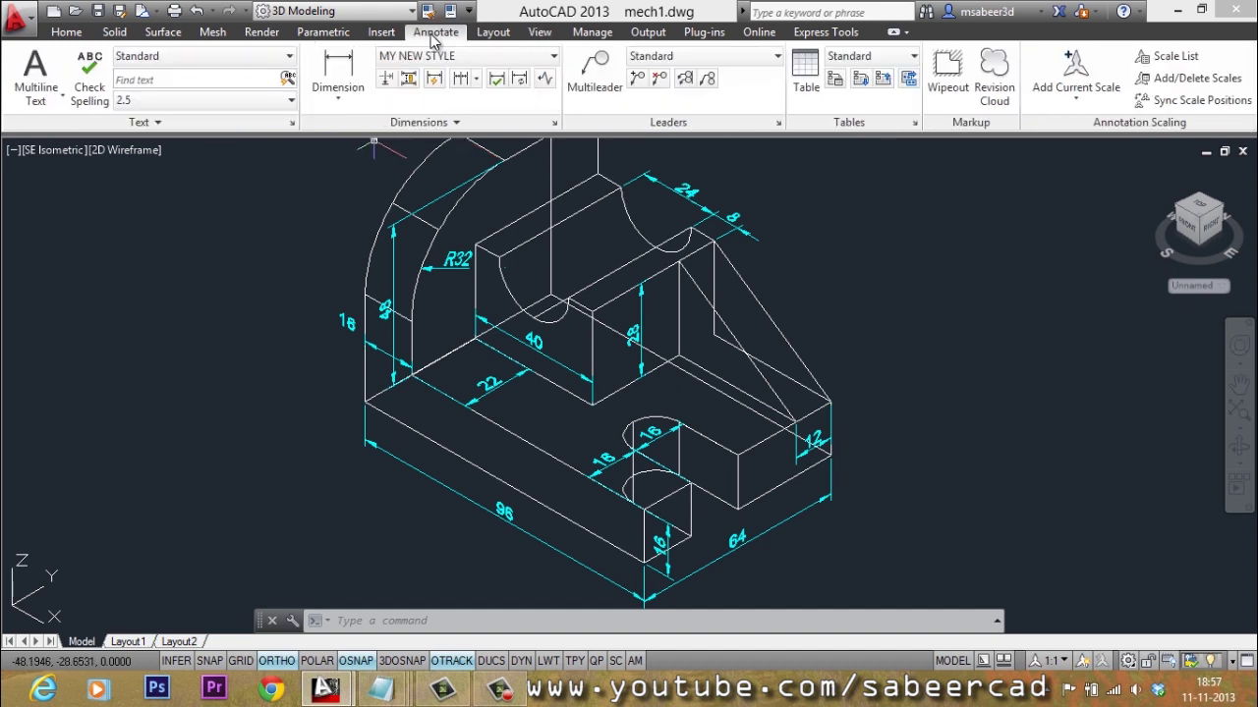
pyautogui.click(345, 100)
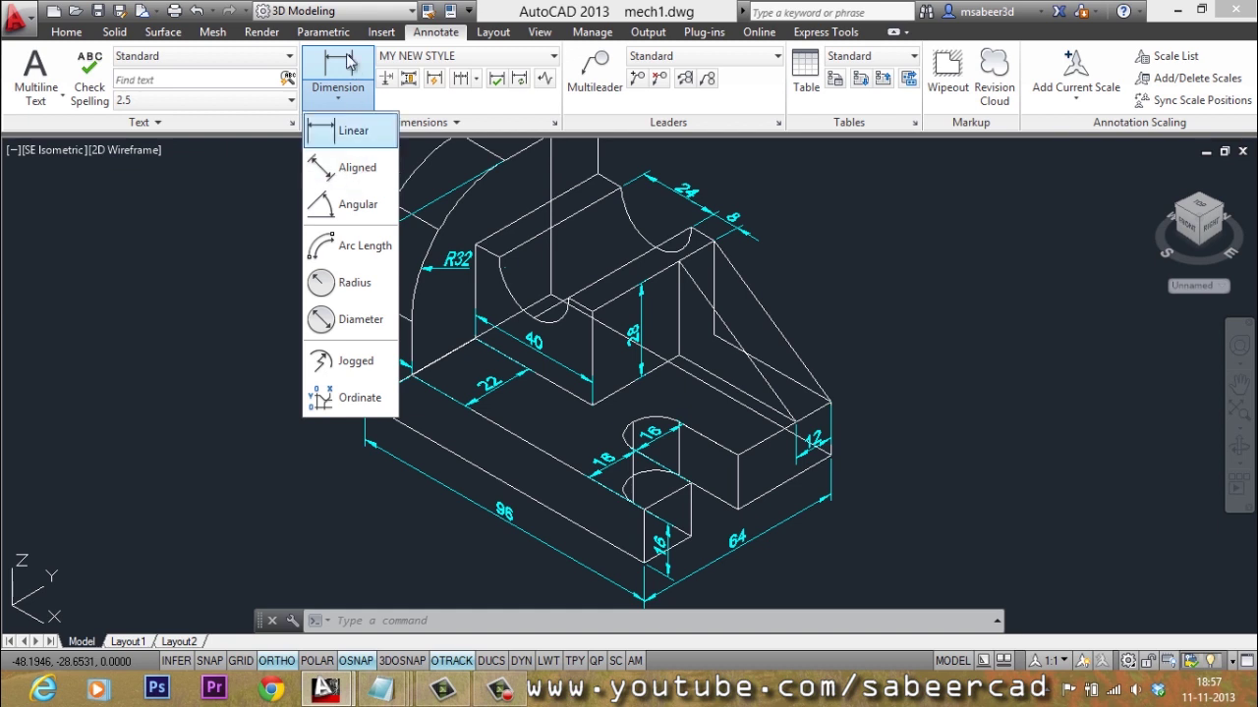
pyautogui.click(469, 370)
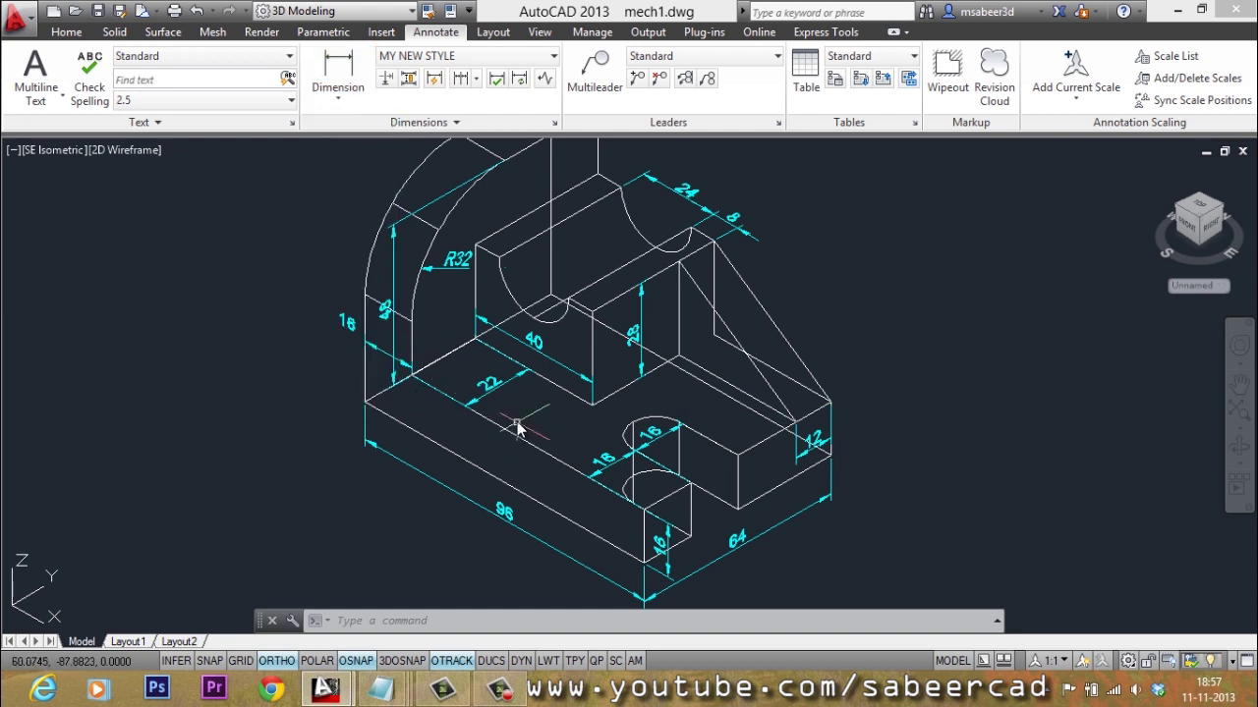